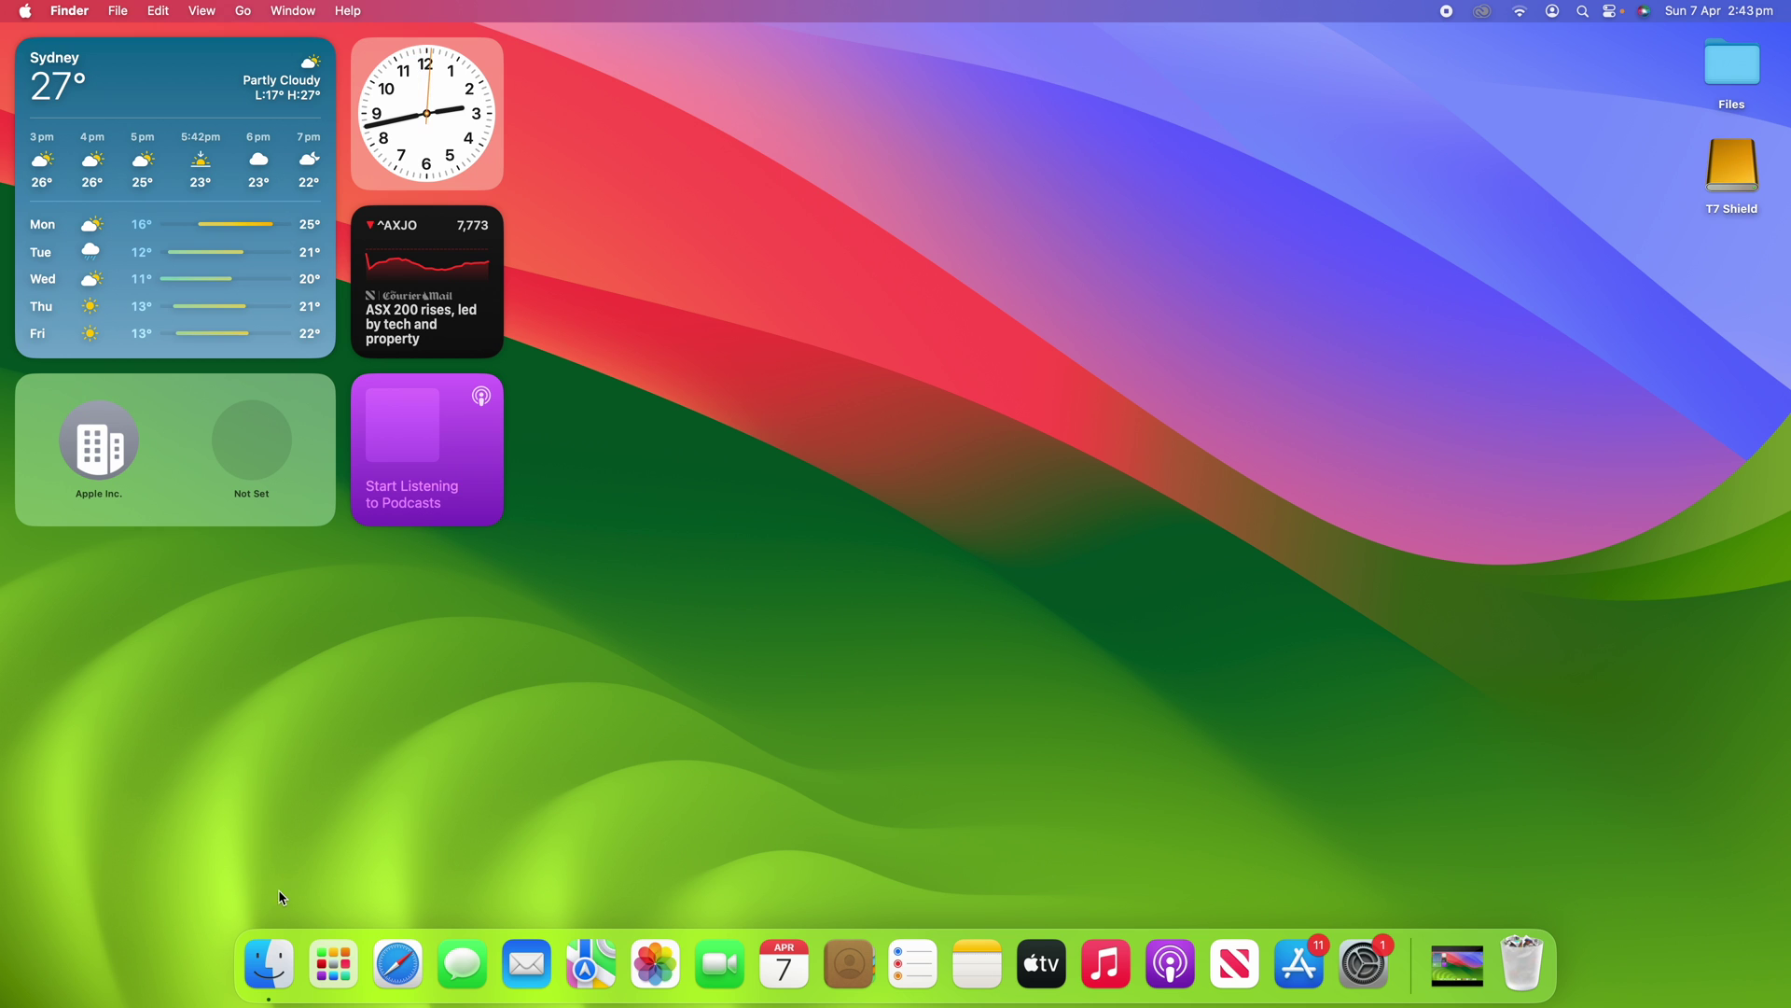
- Open Downloads in Finder and add a new folder keeping the default name 'untitled folder'
left_click(271, 976)
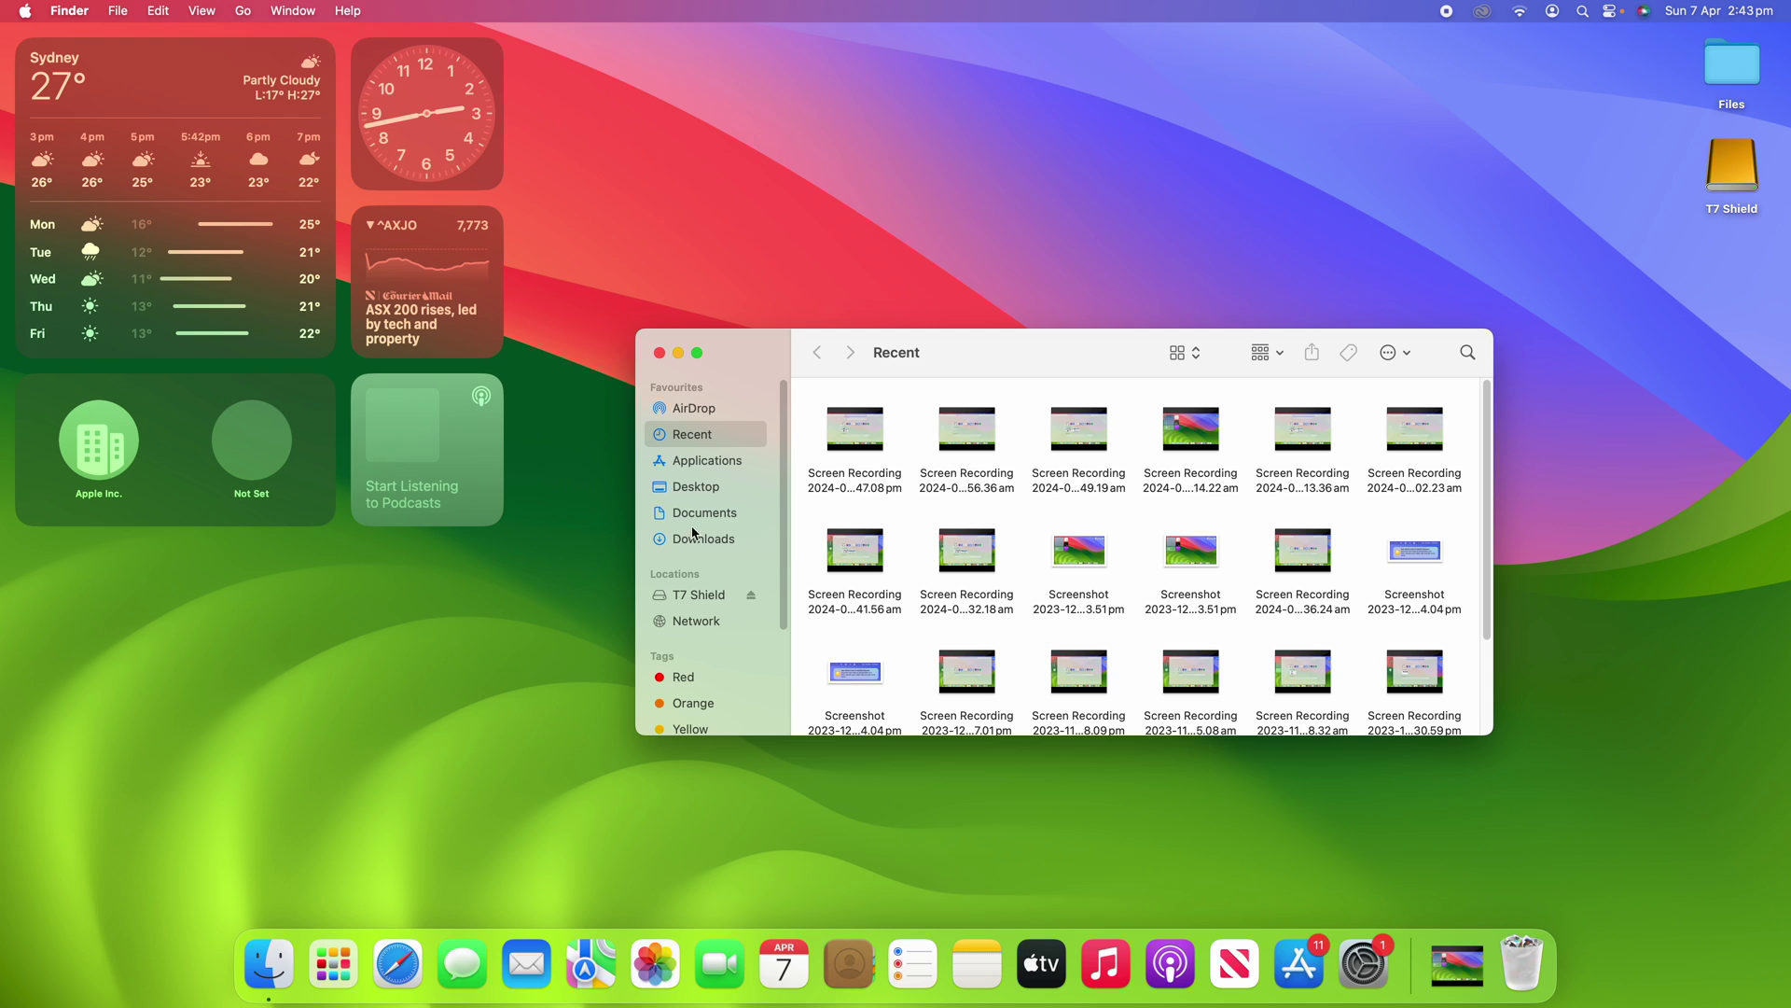
left_click(718, 544)
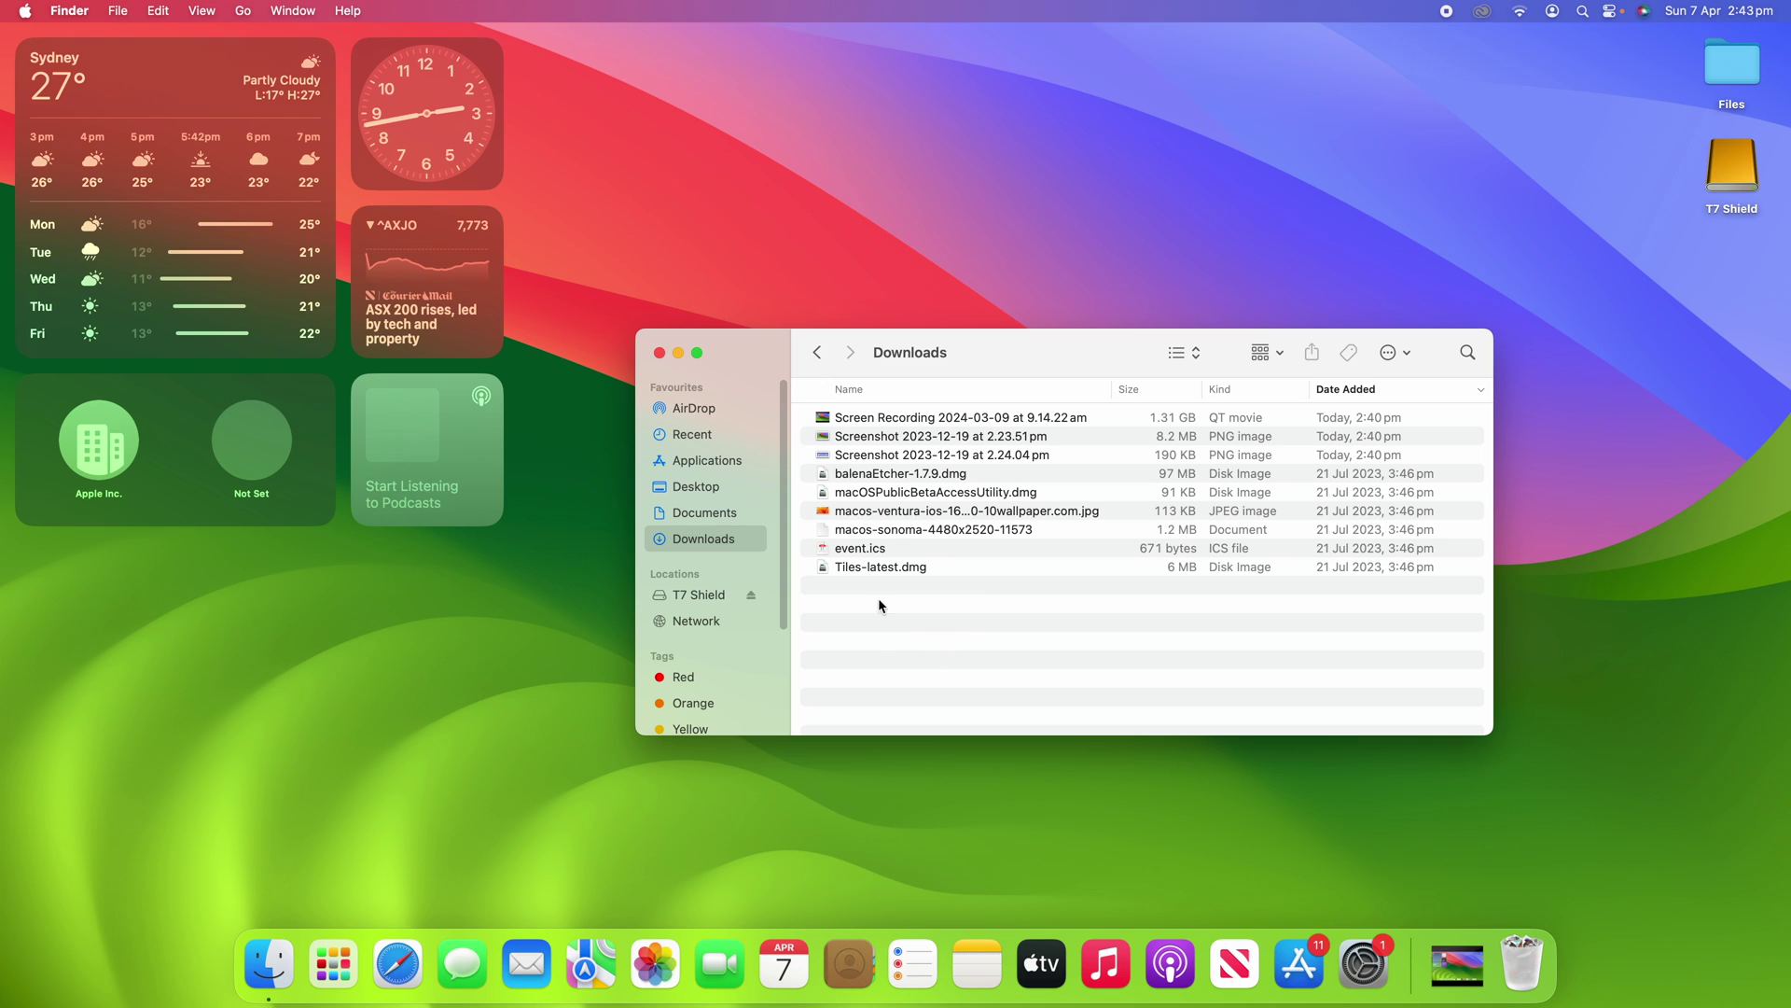
right_click(881, 625)
left_click(910, 638)
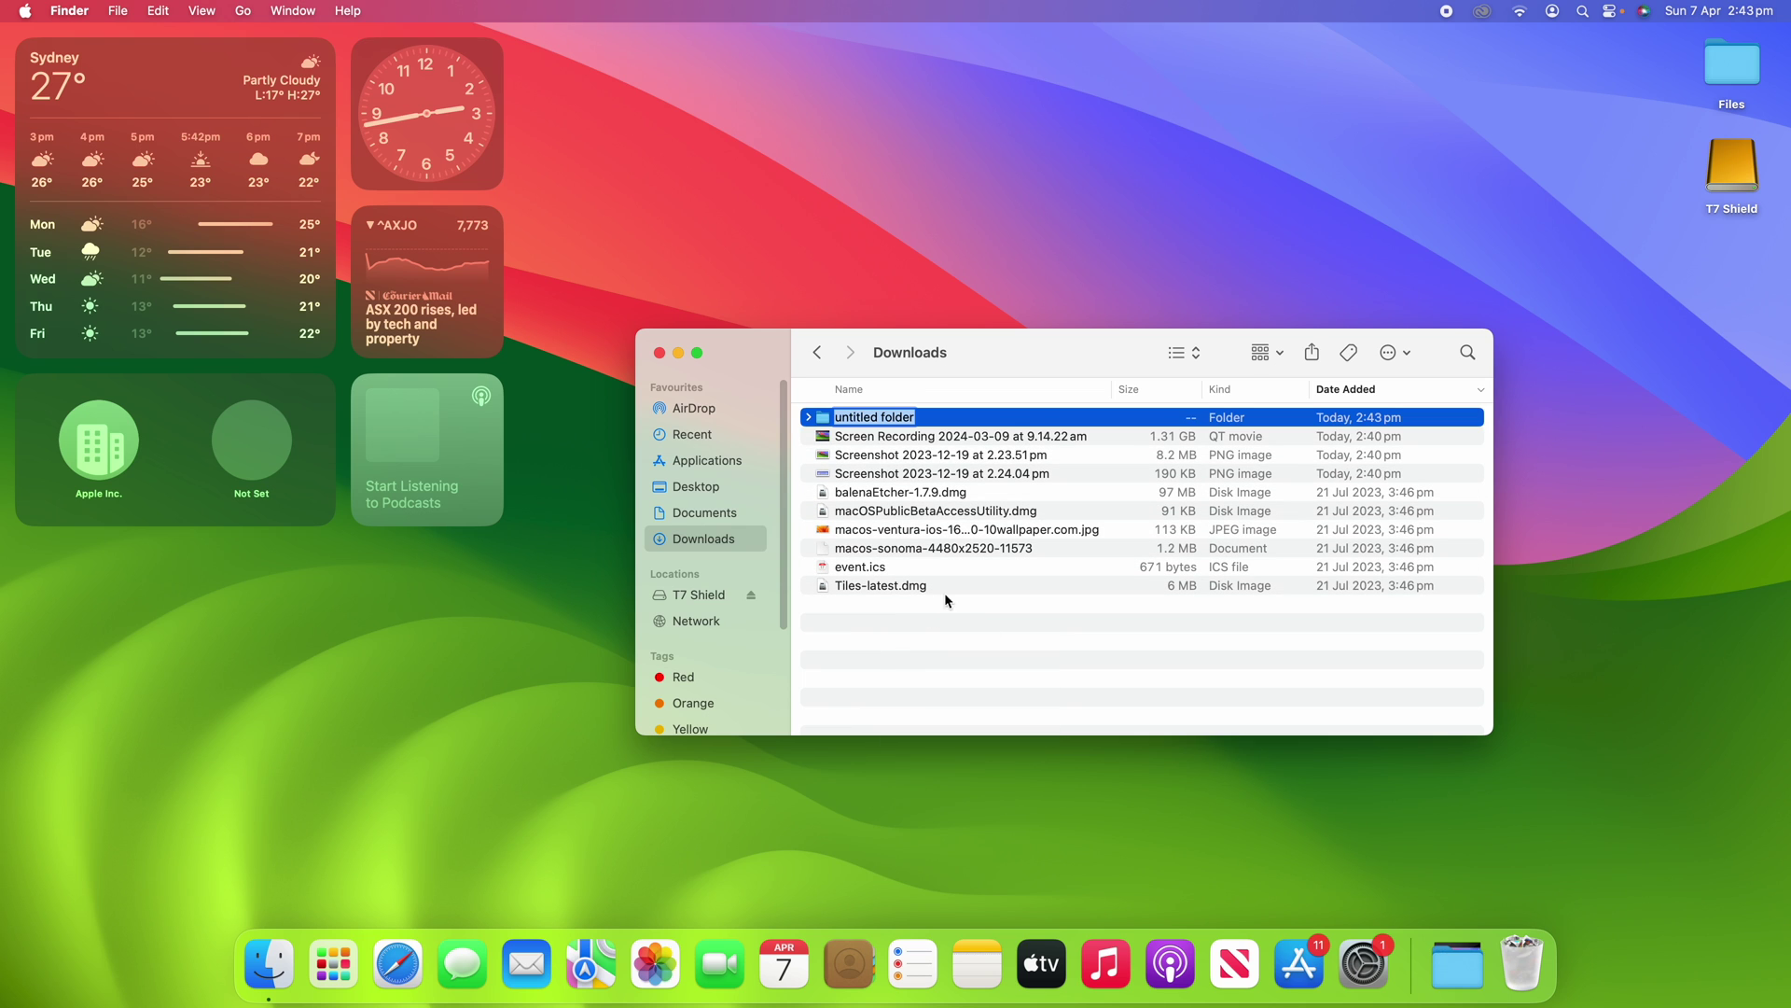
key("Return")
left_click(891, 633)
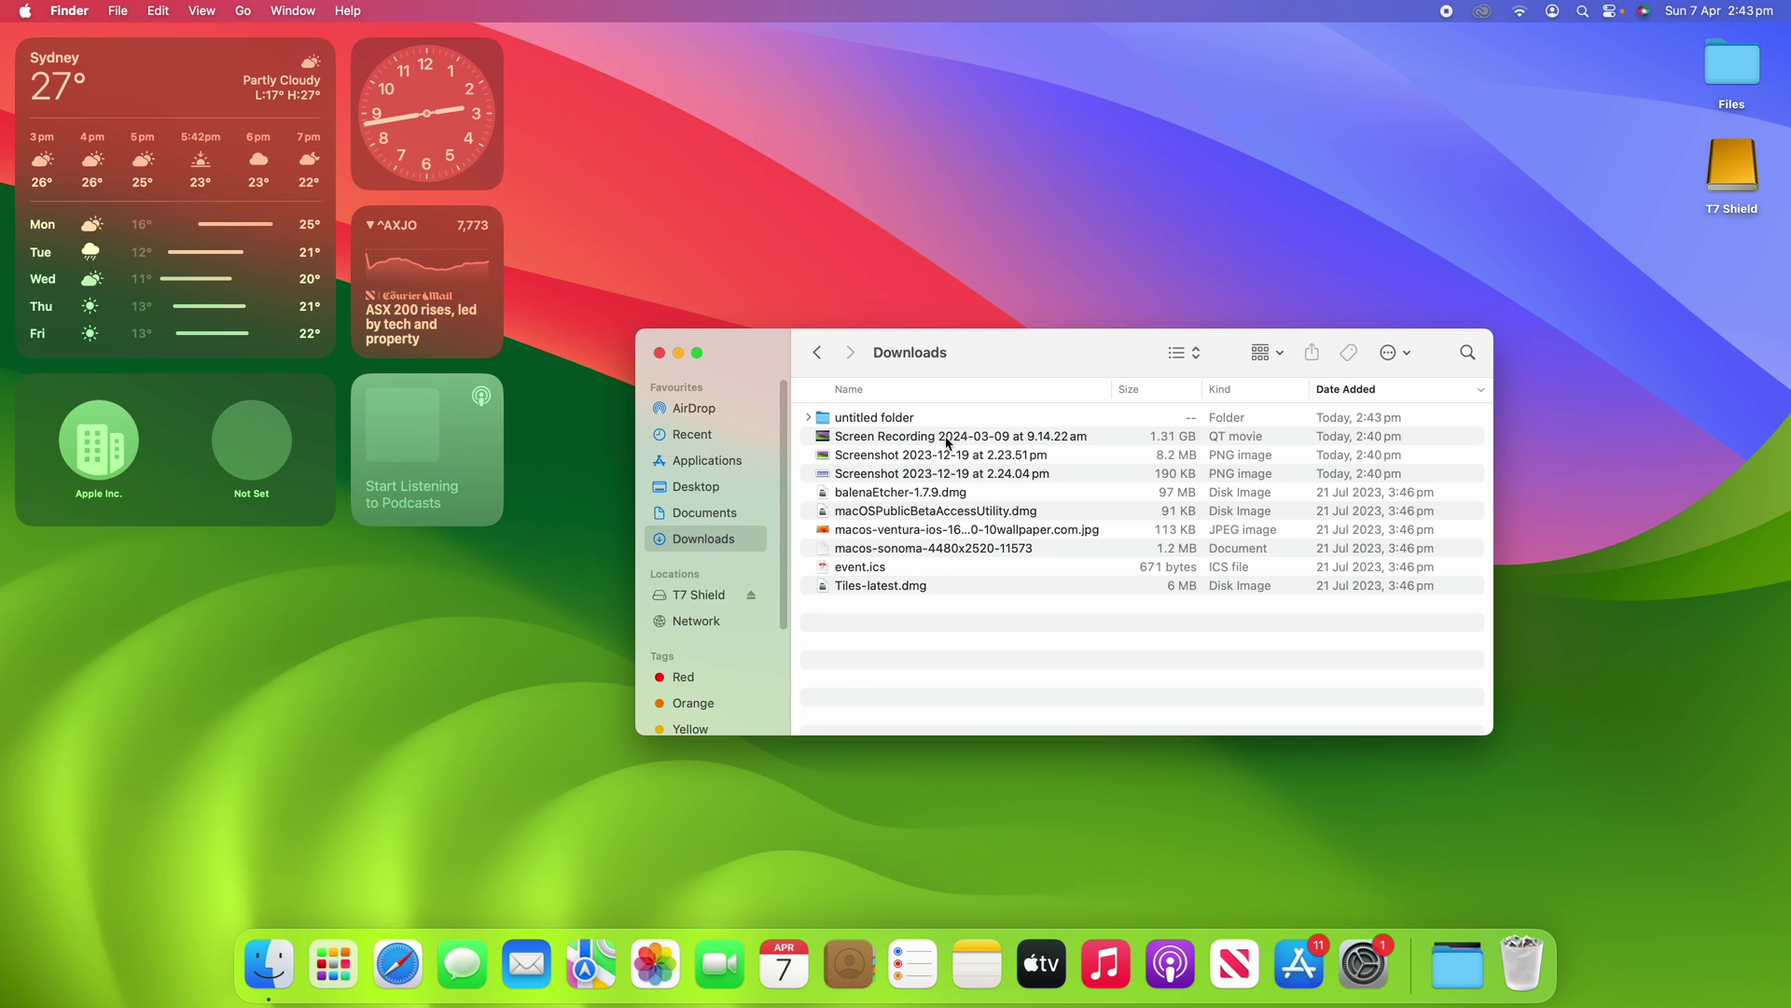
left_click(926, 462)
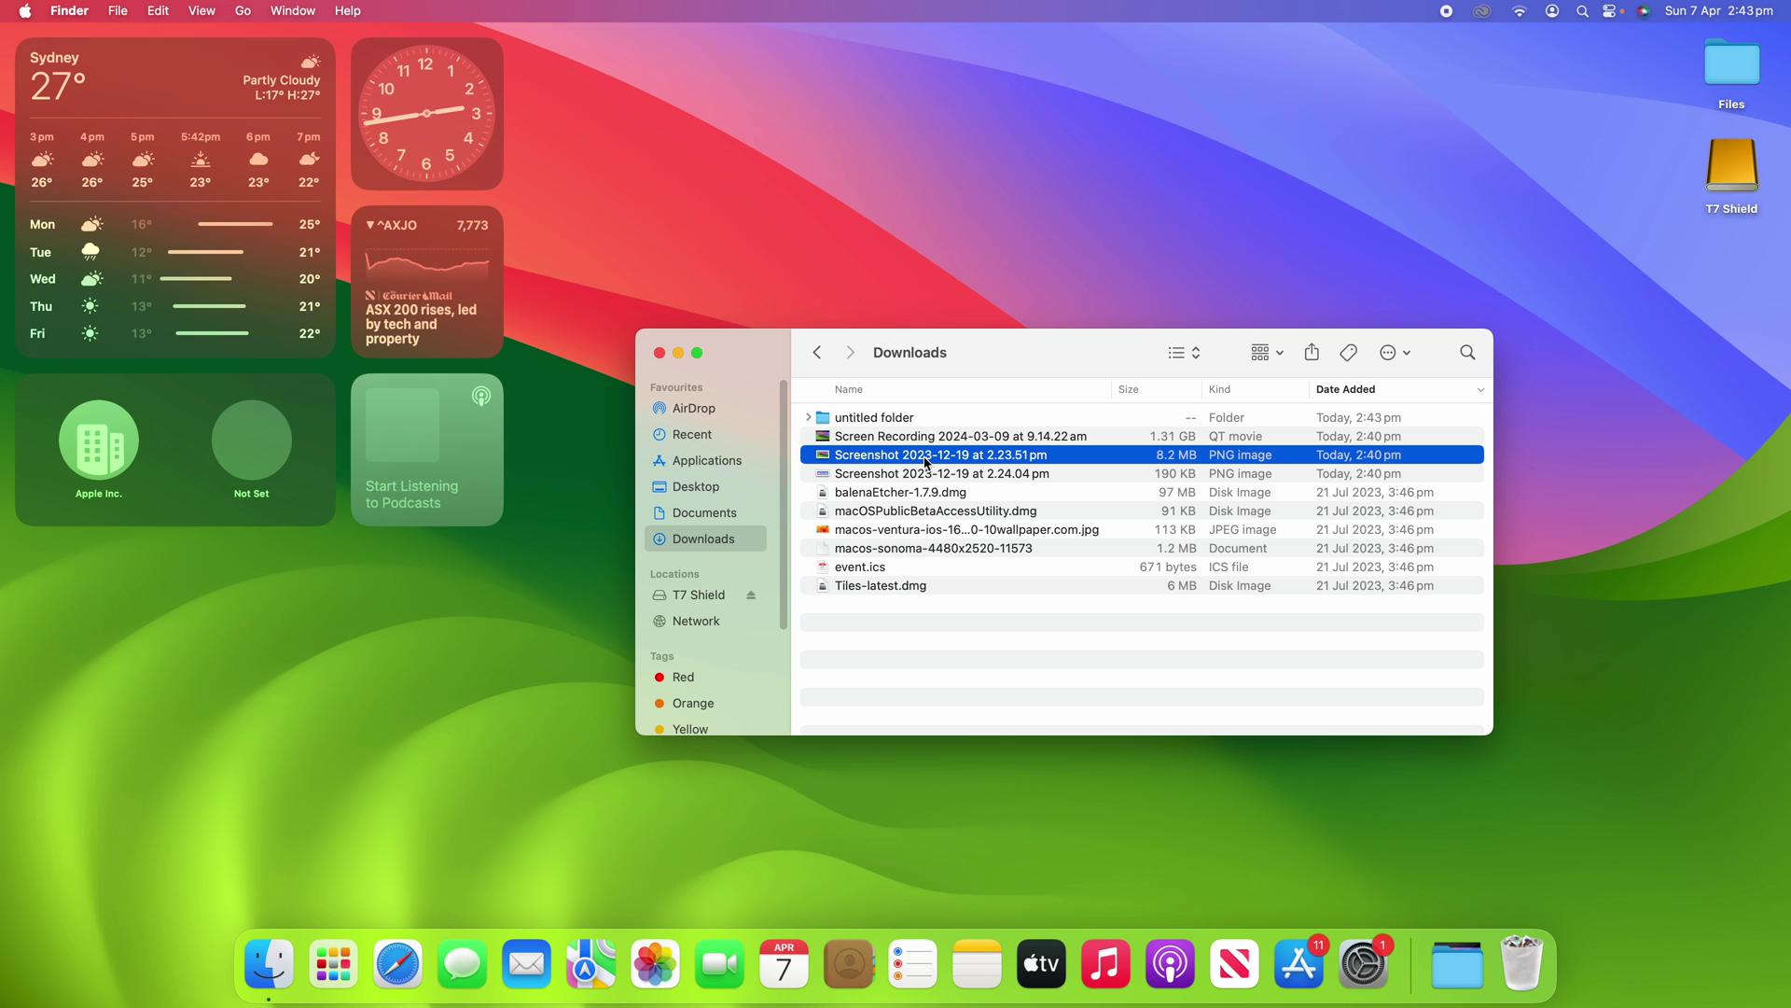
key("space")
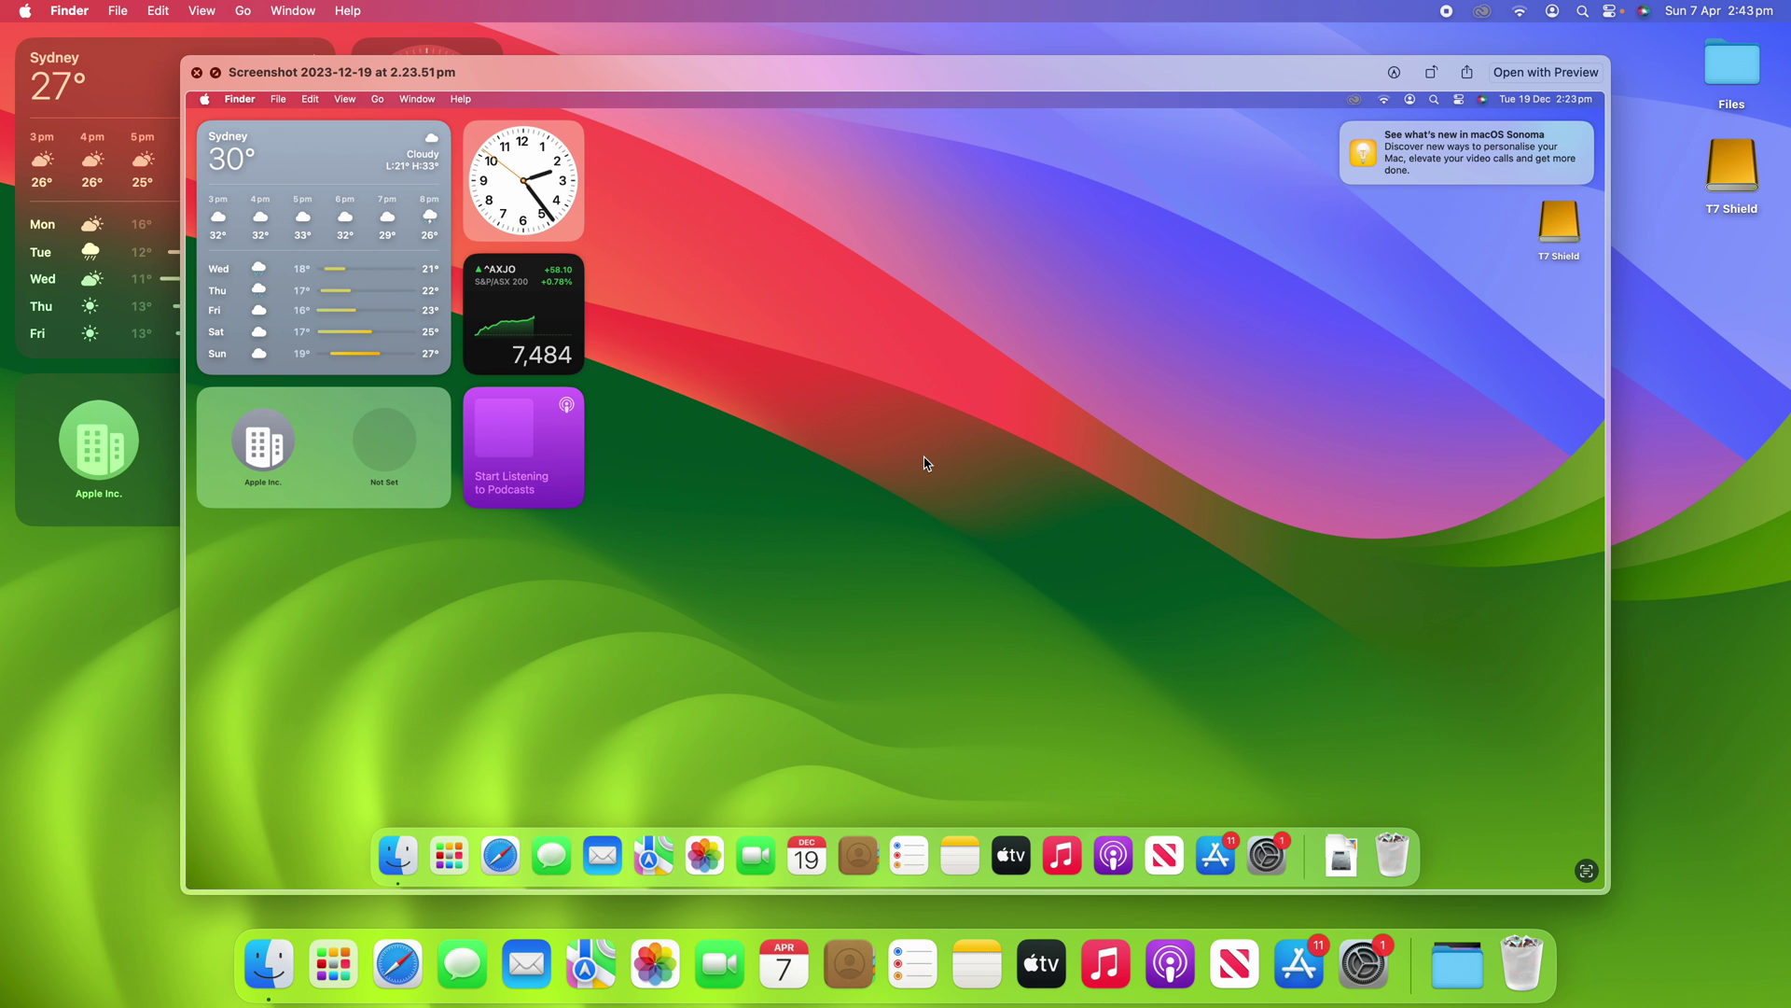
key("space")
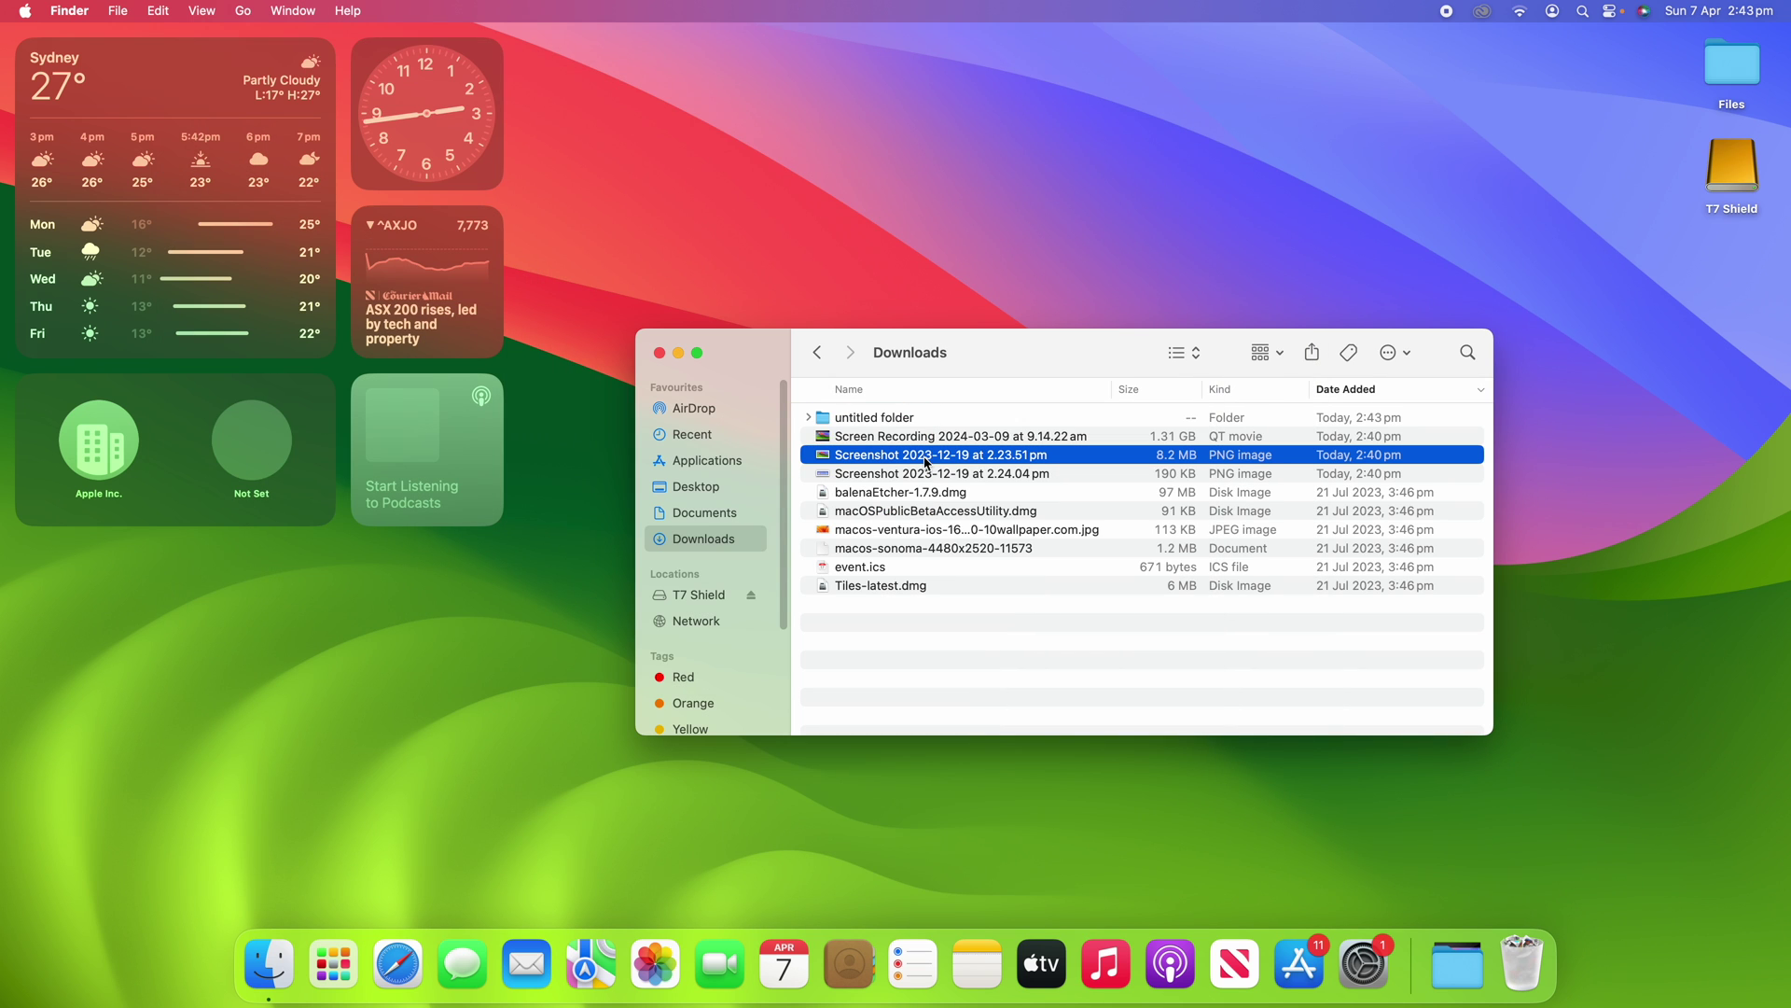
- Quick Look through the Downloads files, from the screenshots and disk images down to event.ics and back
key("space")
key("Down")
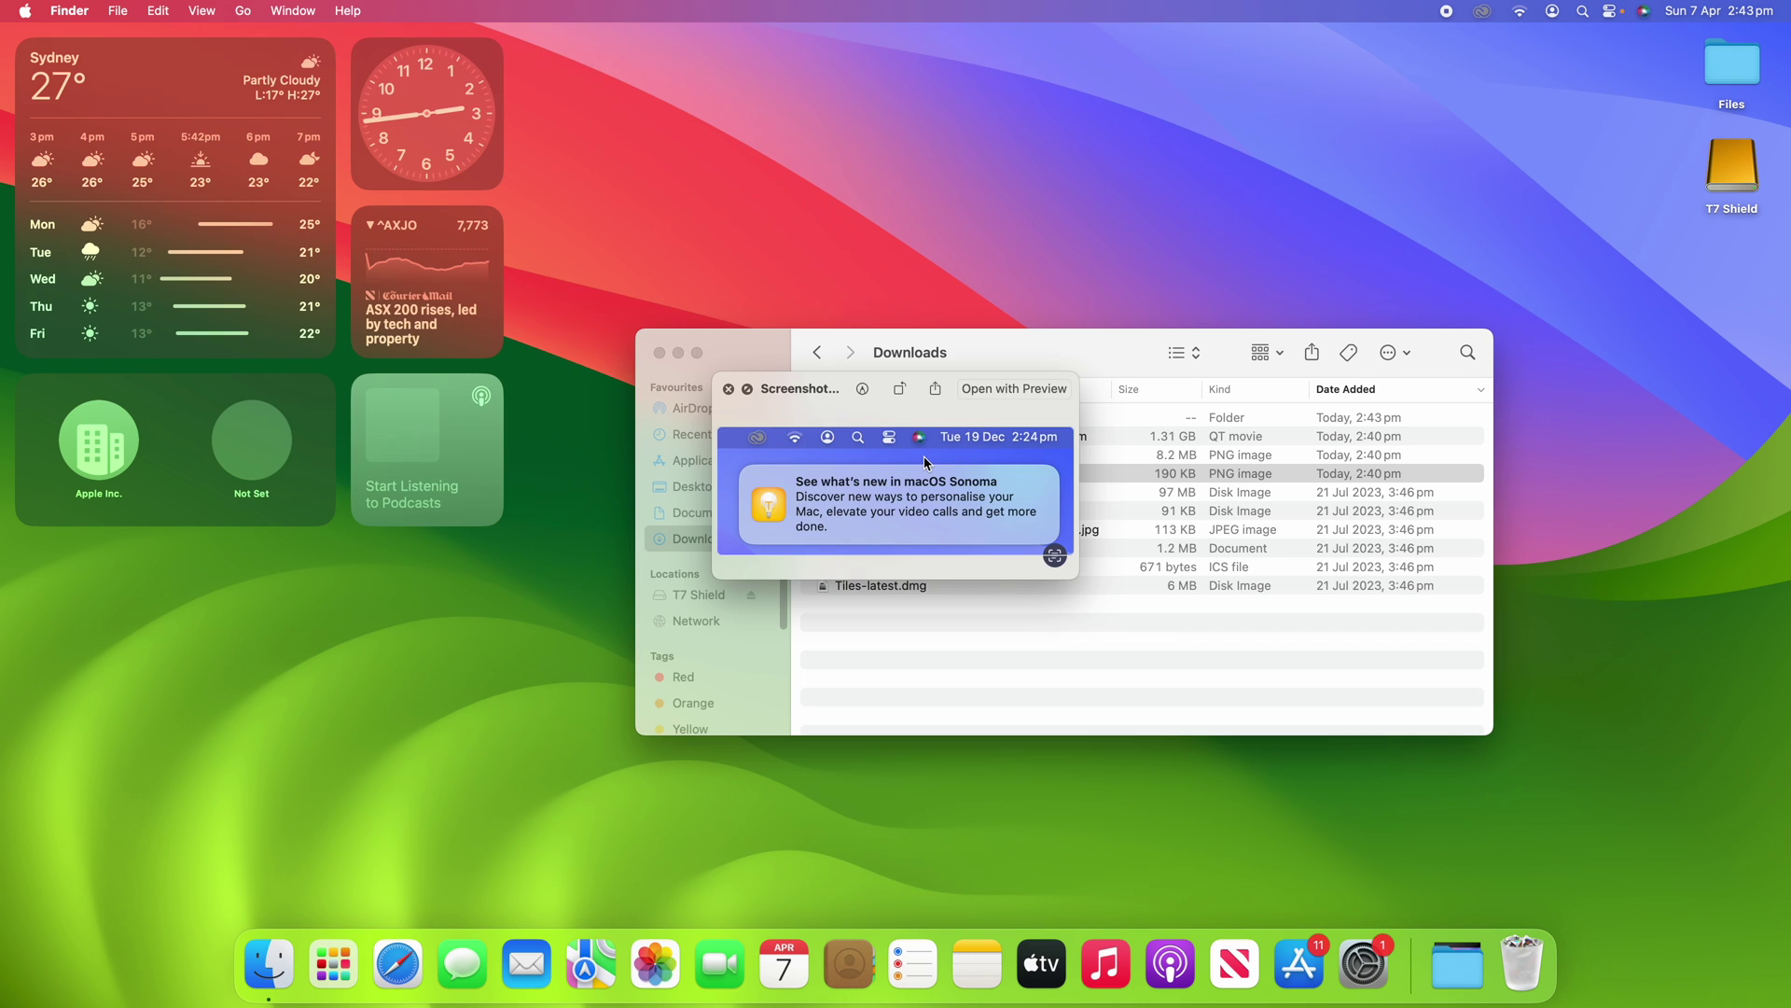
key("Down")
key("Down")
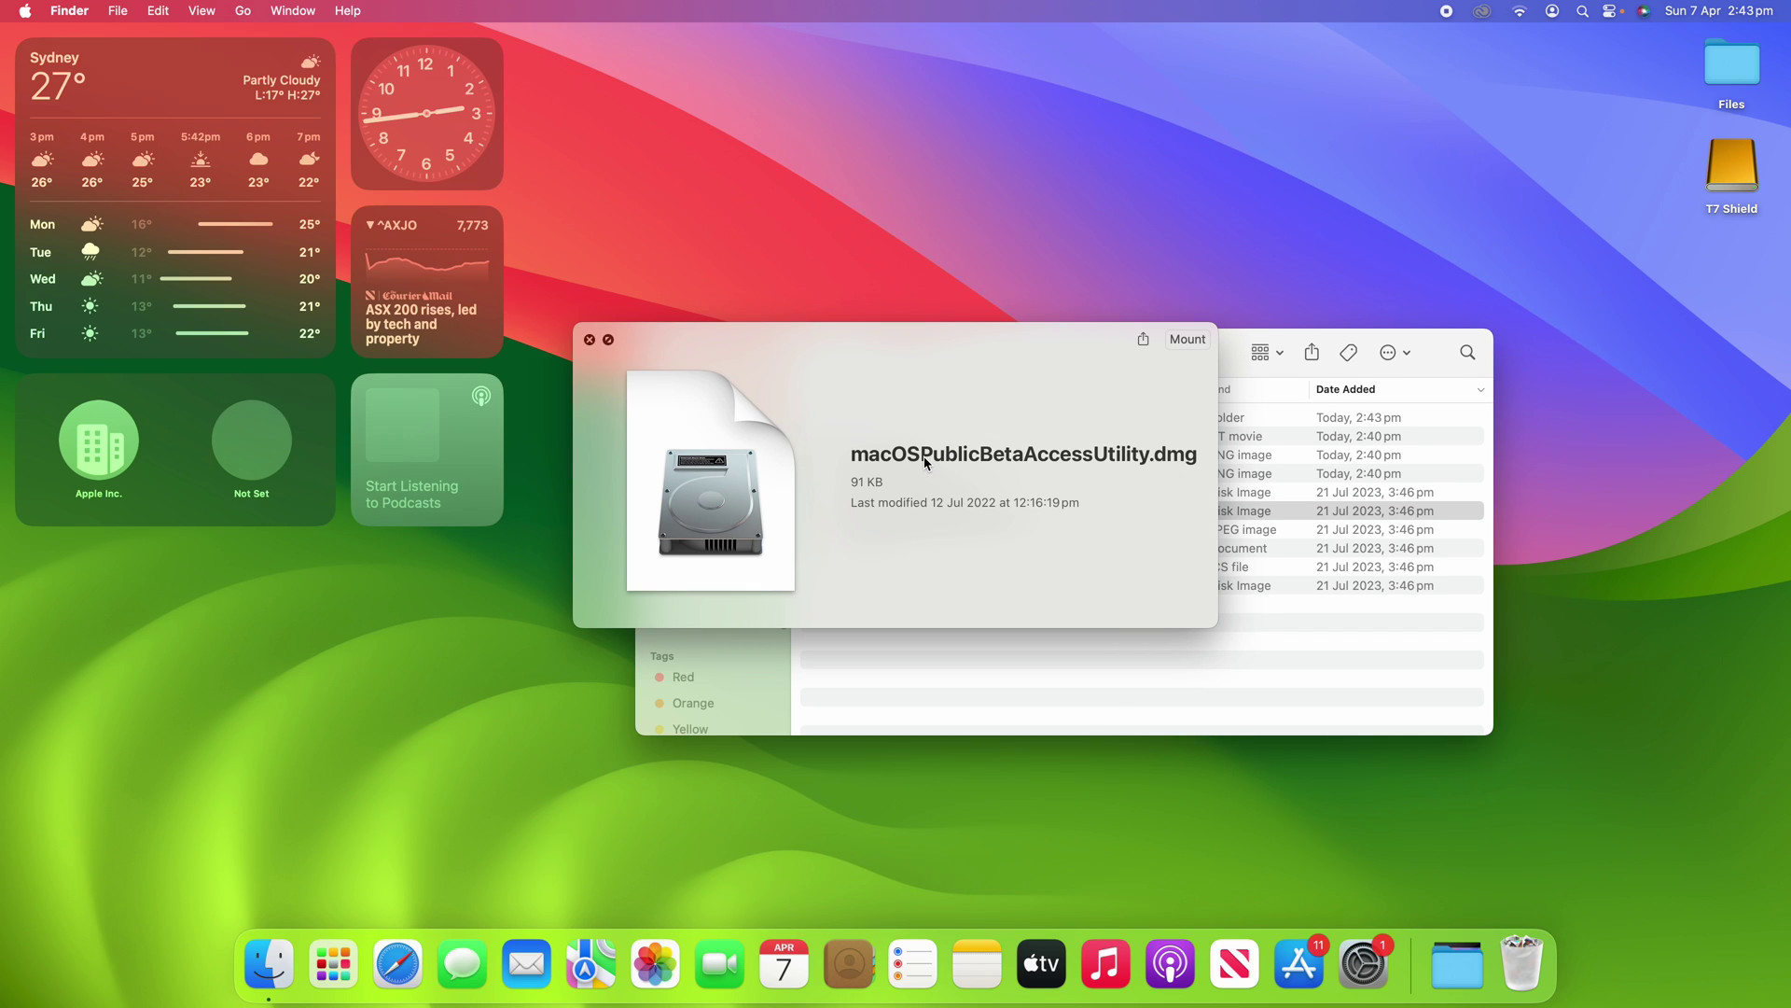
key("Down")
key("Down")
key("Down")
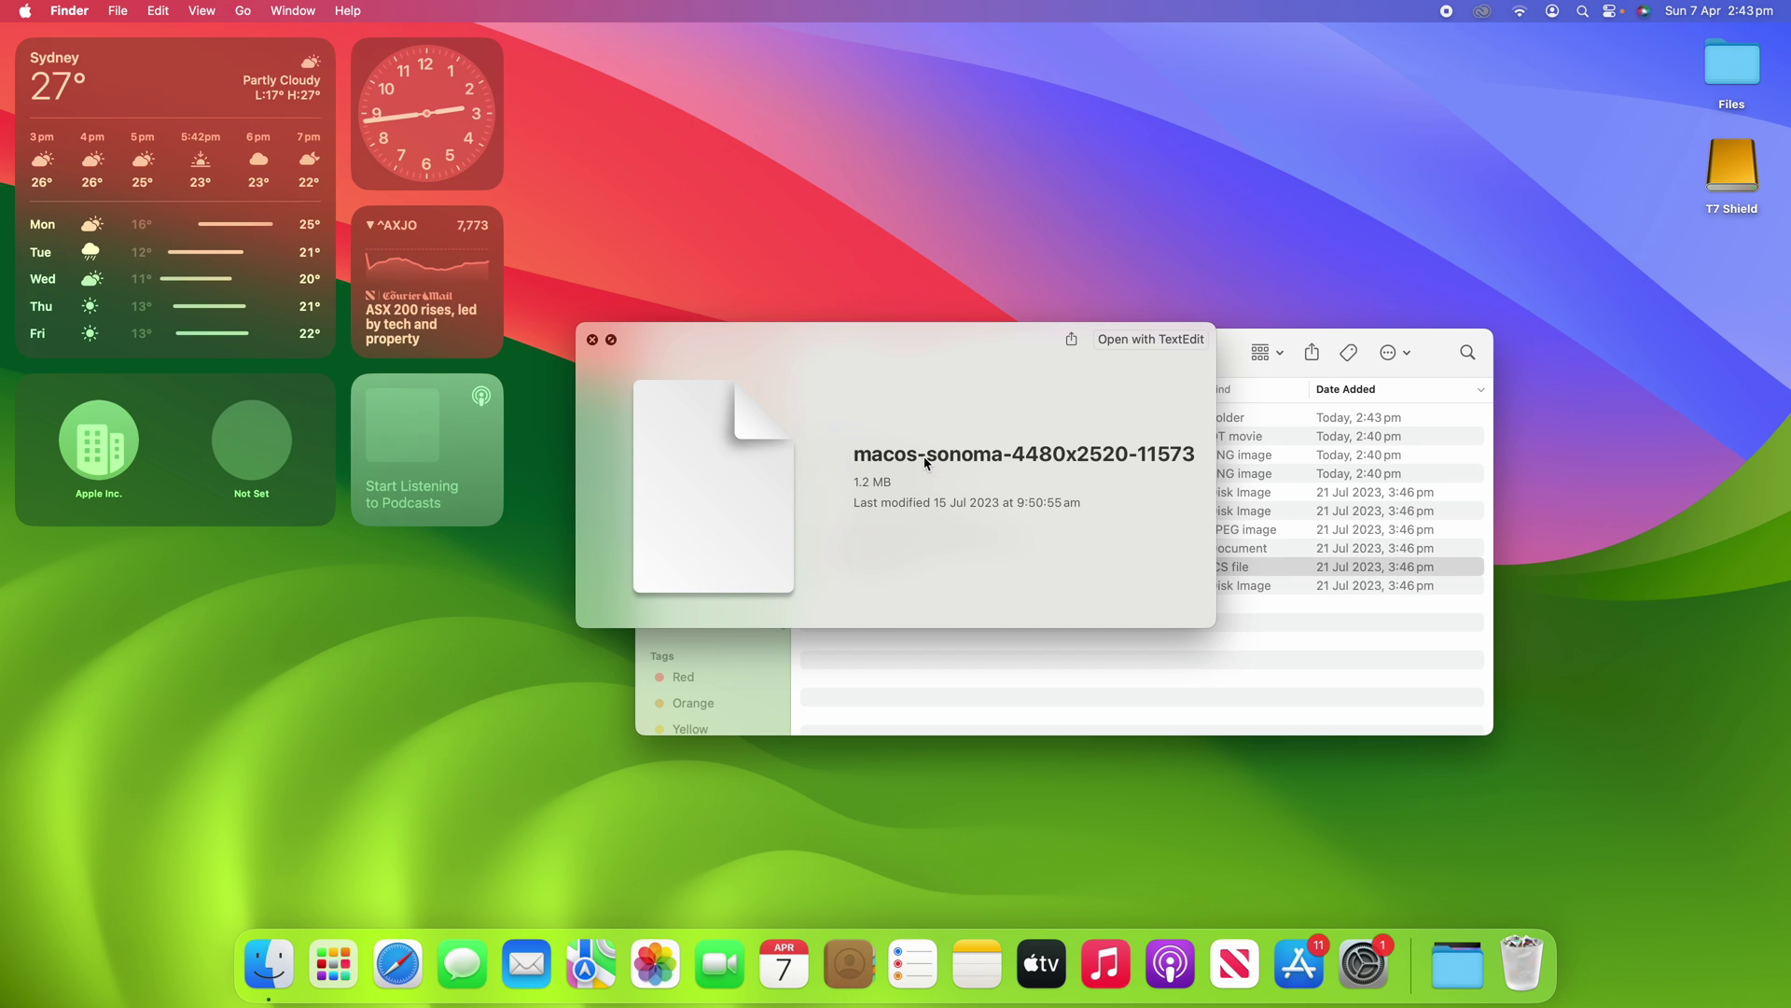
key("Down")
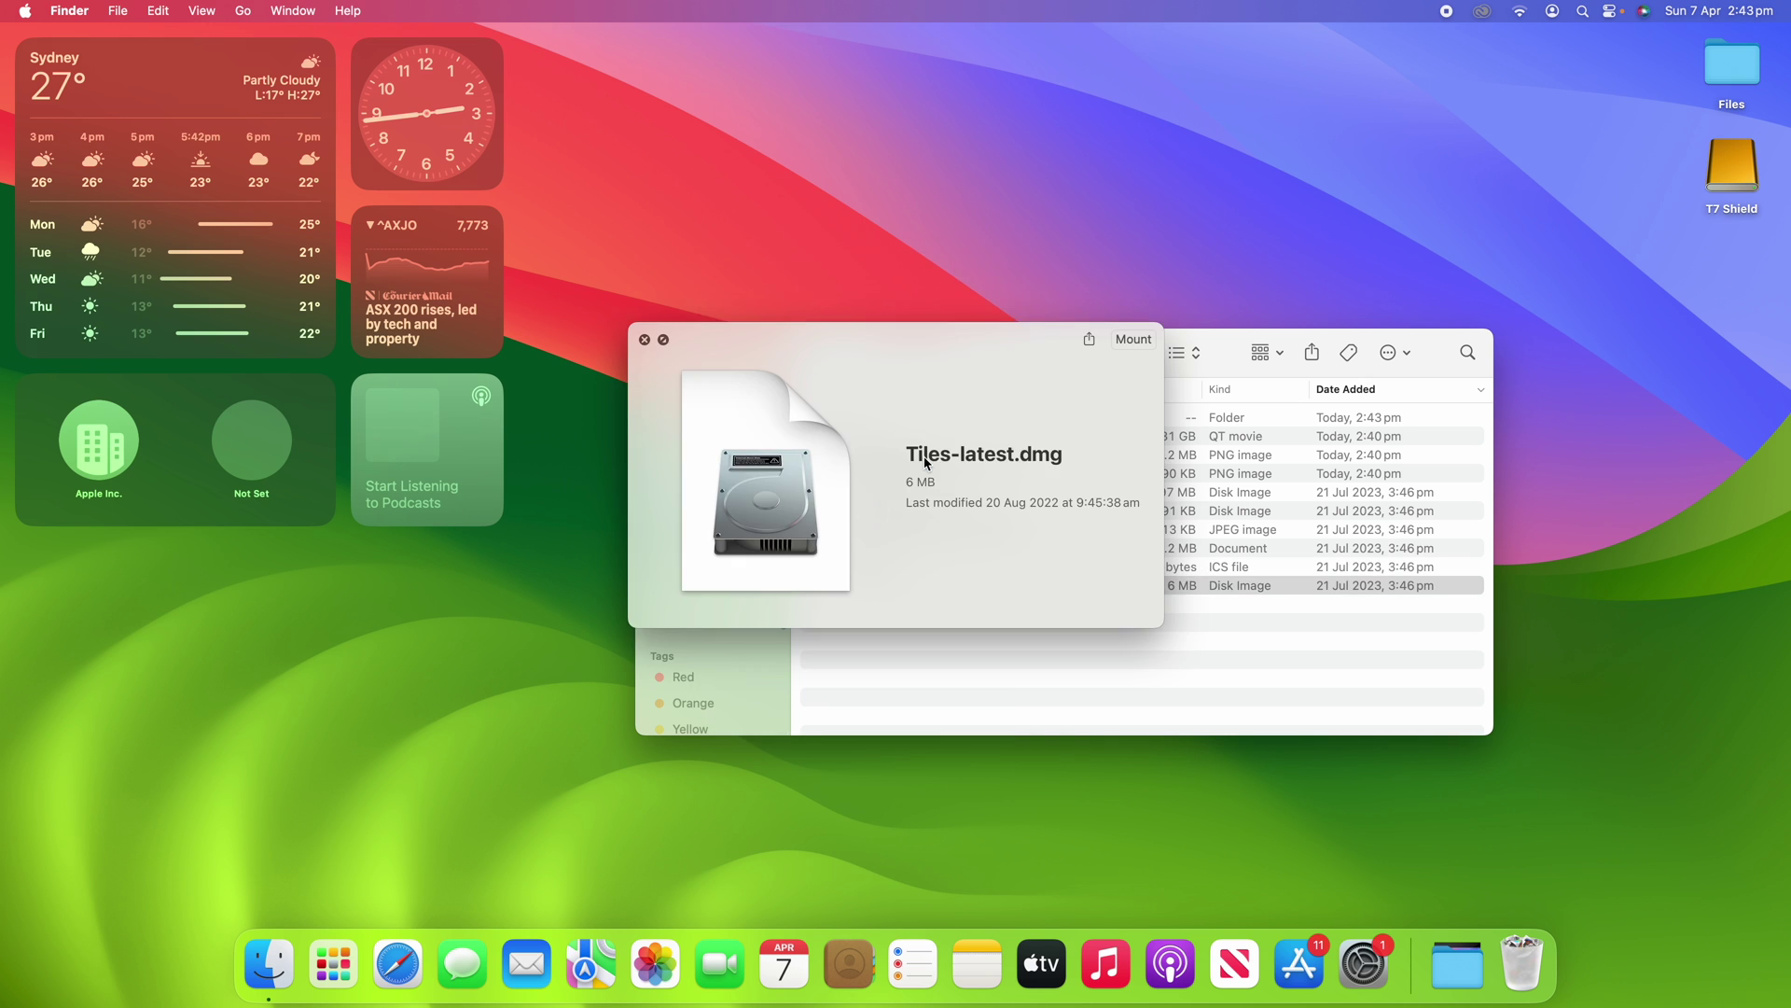
key("Up")
key("Up")
key("Up")
key("Up")
key("Up")
key("Up")
key("Up")
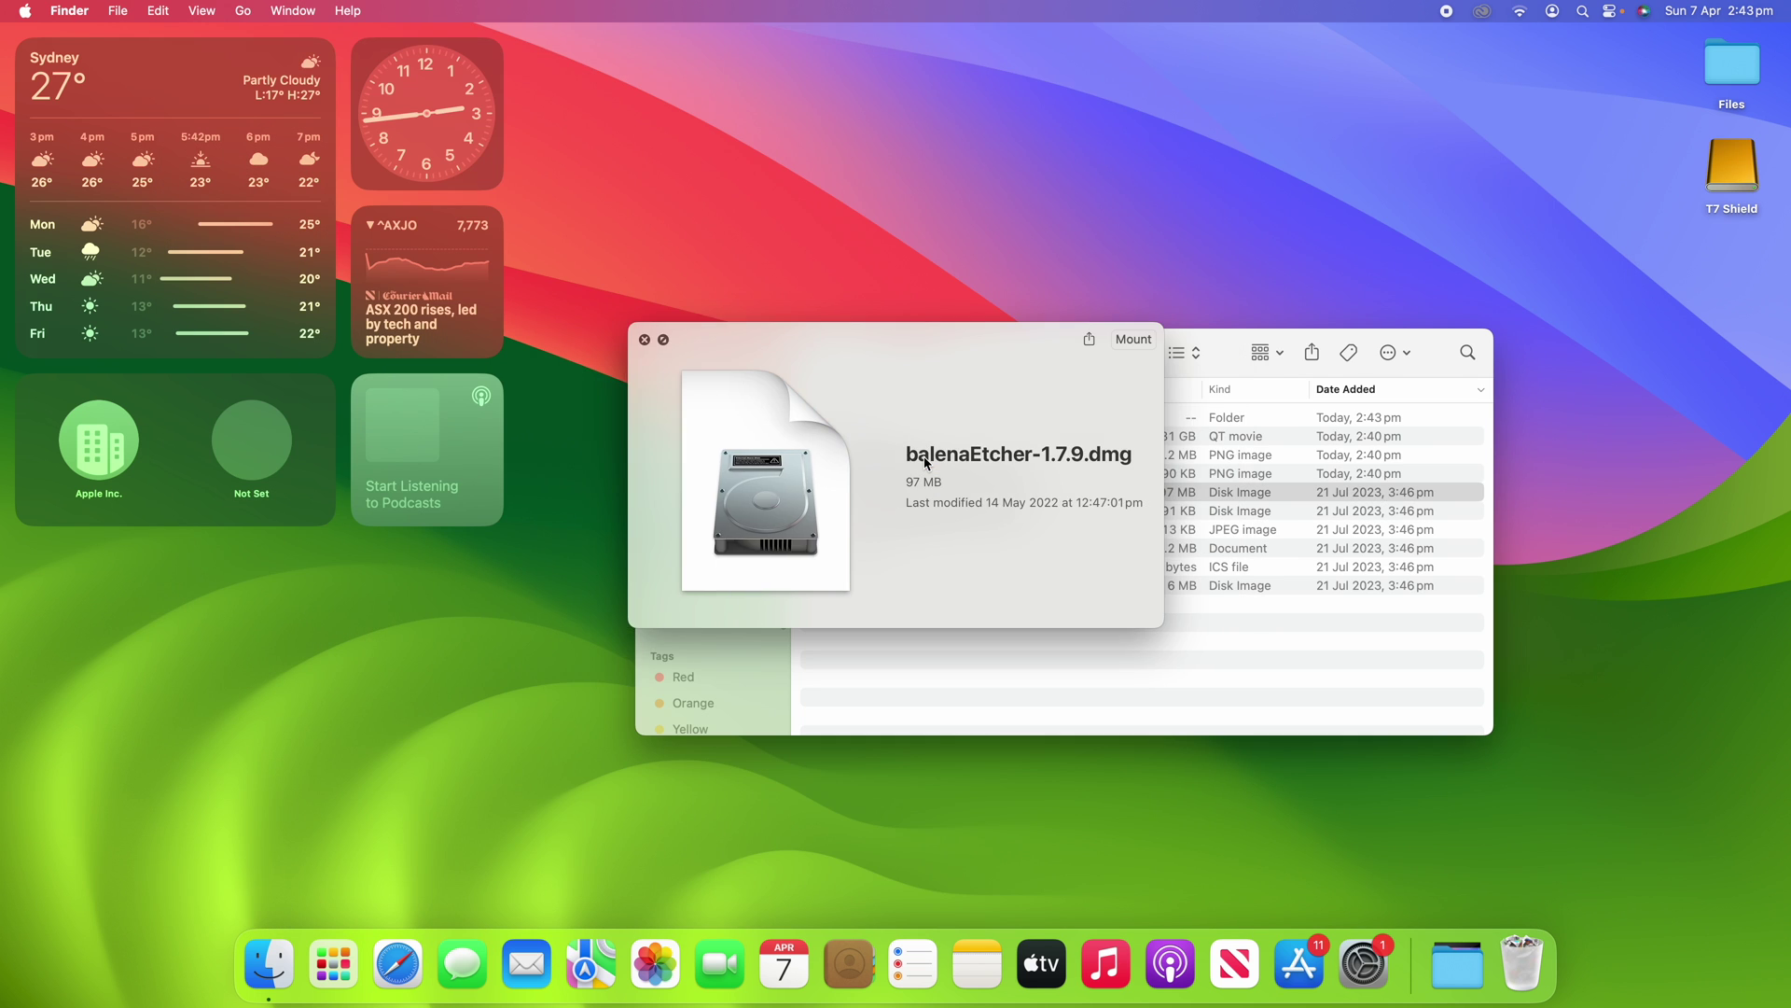
key("Up")
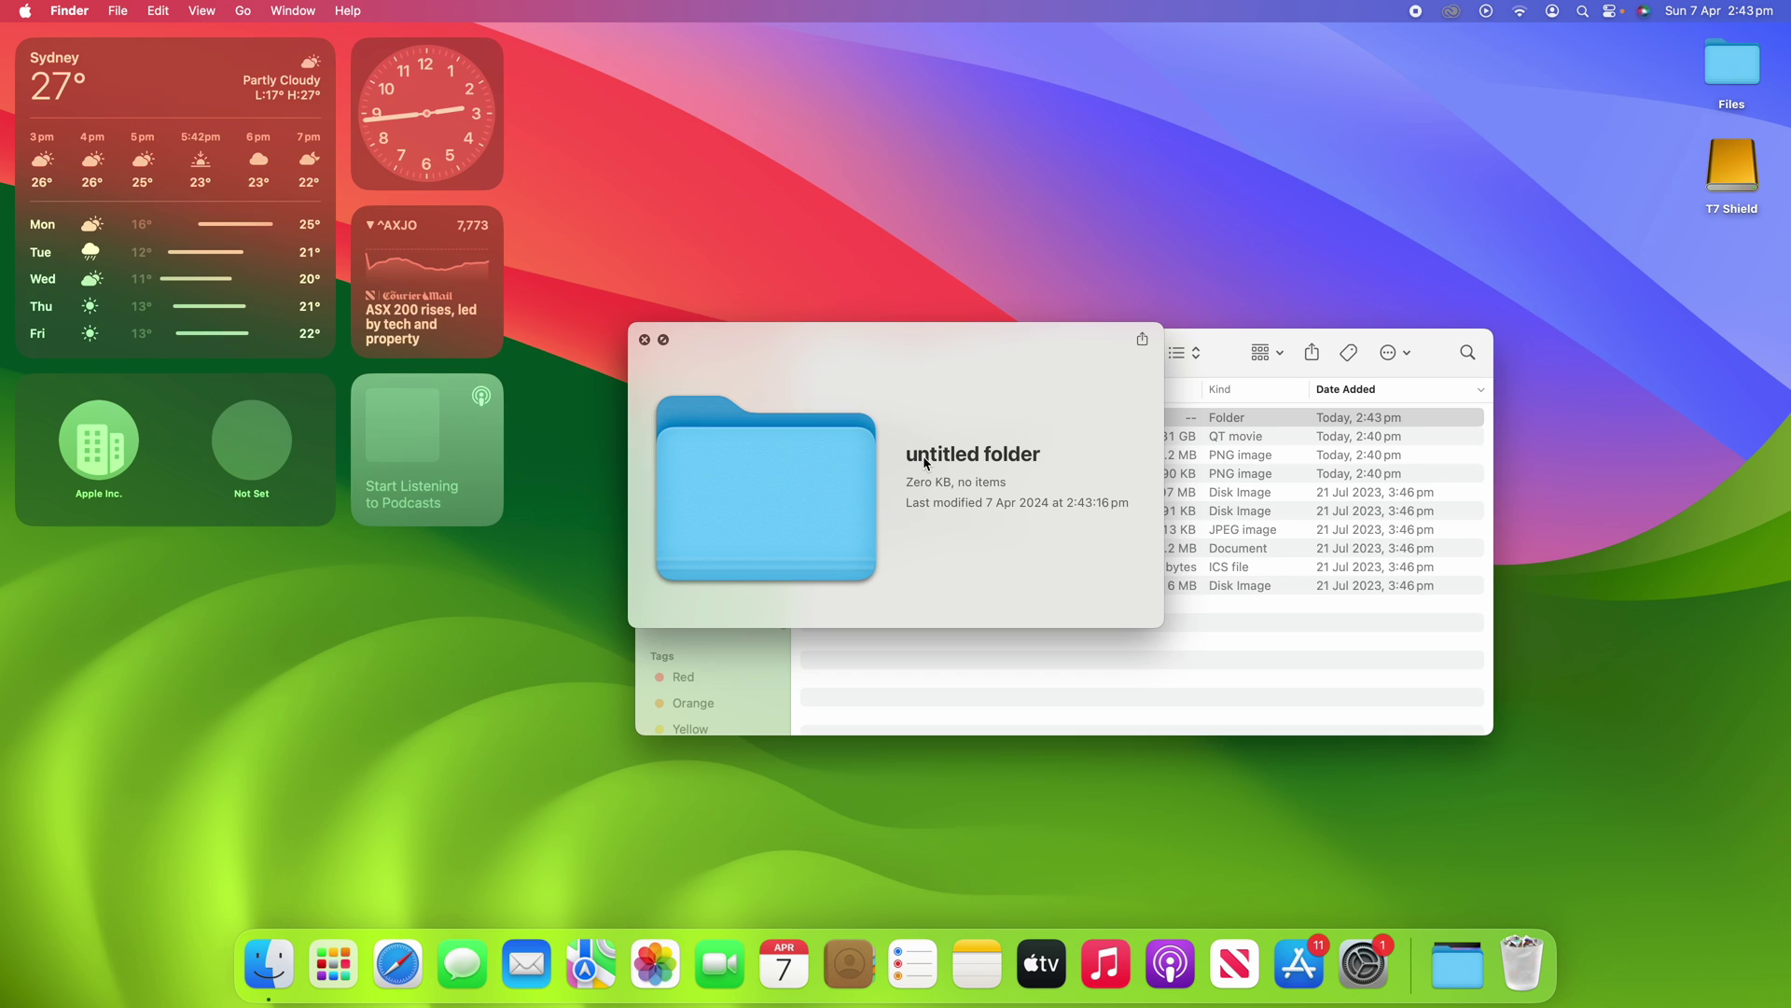
key("Down")
key("Down")
key("Down")
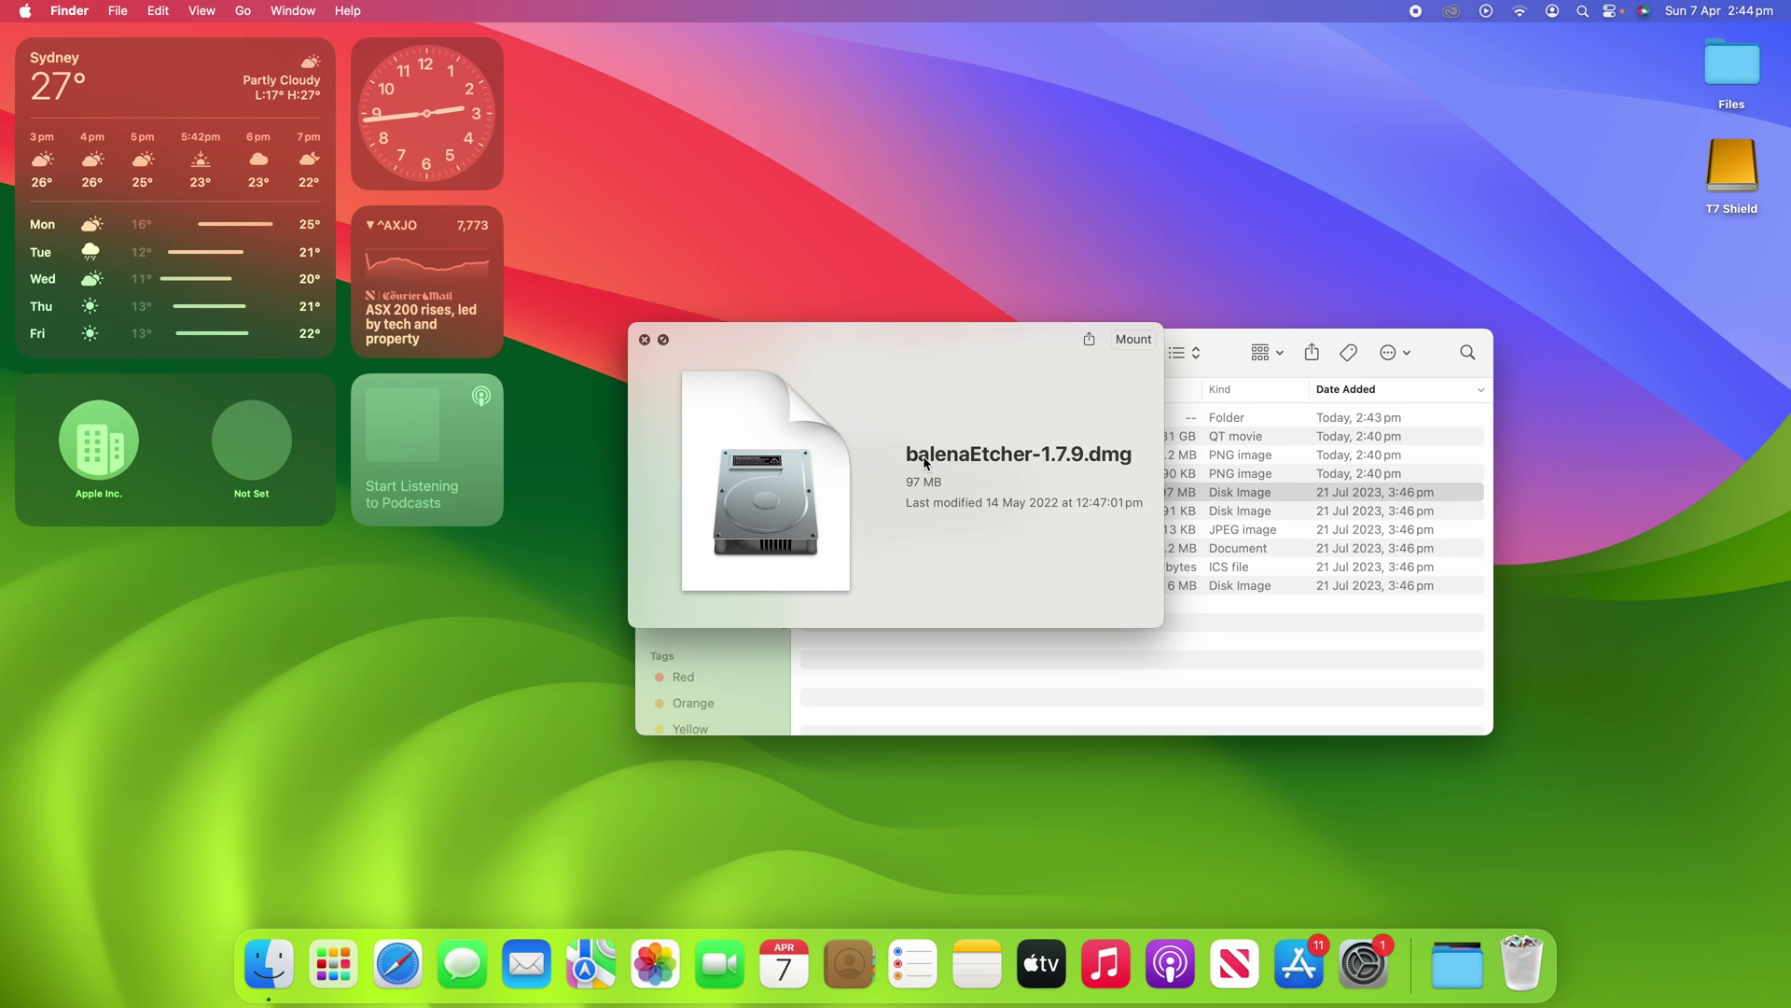
key("Up")
- Reopen Quick Look on the 2.24.04 pm screenshot and move to the 2.23.51 pm screenshot
key("space")
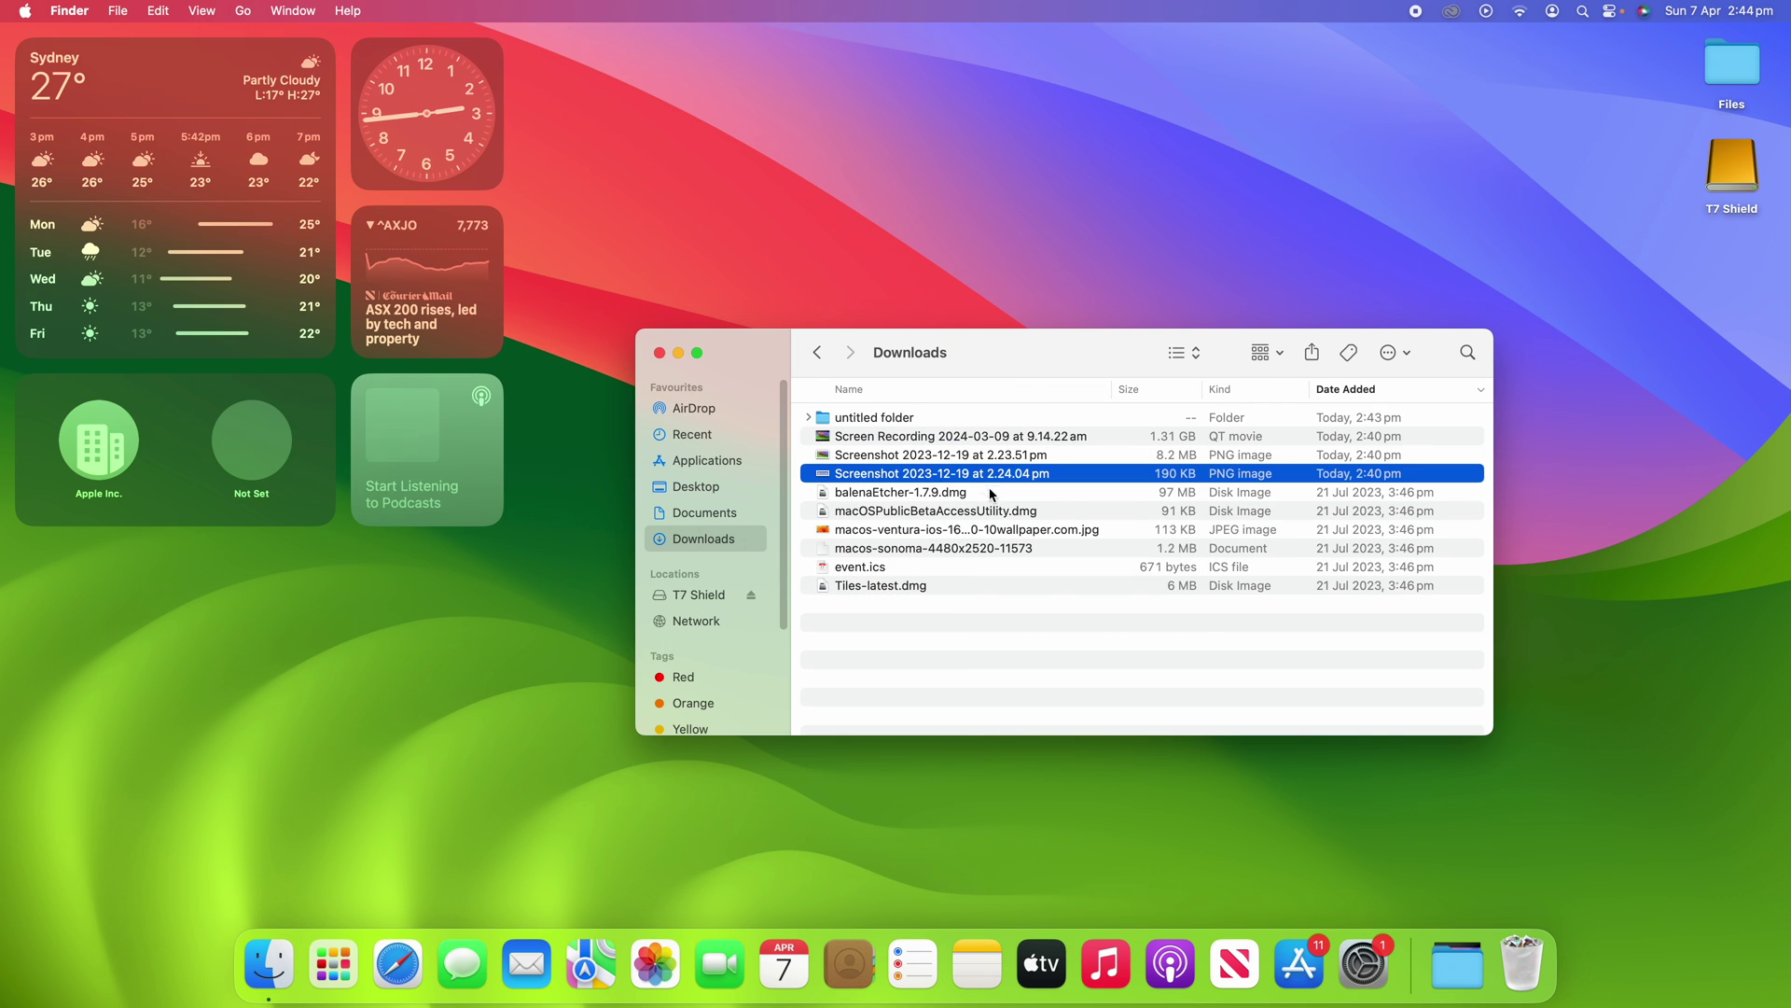
key("space")
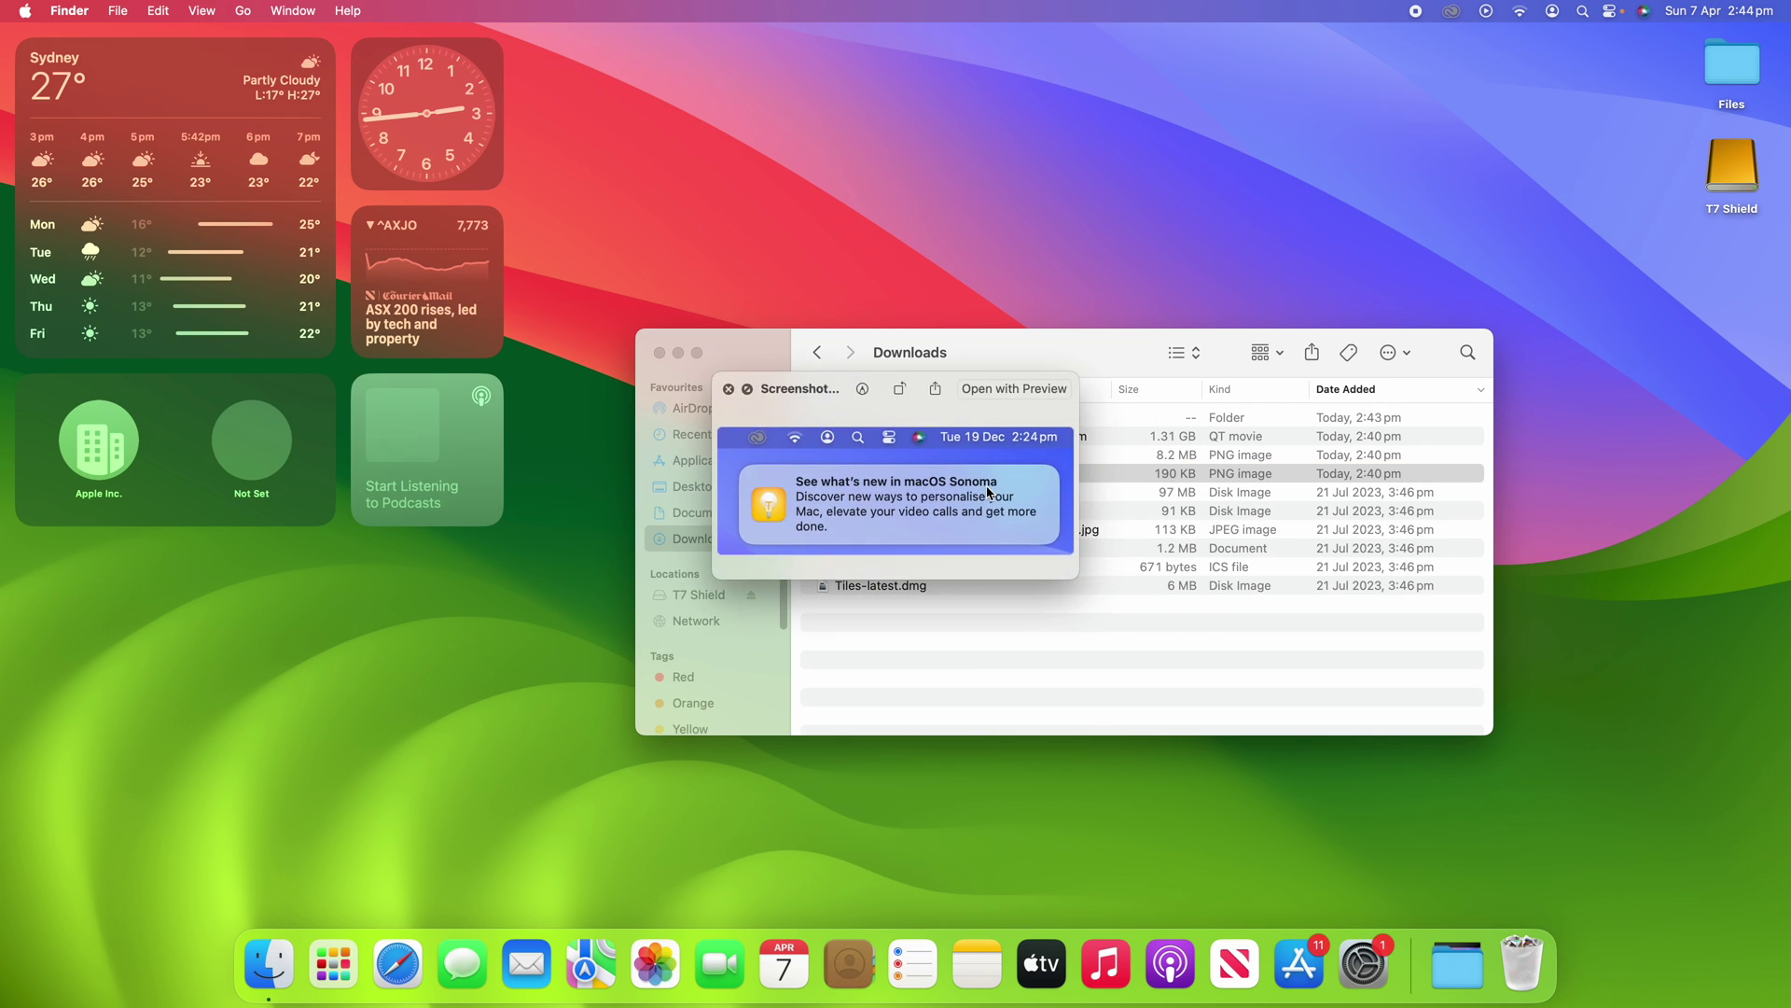
key("Up")
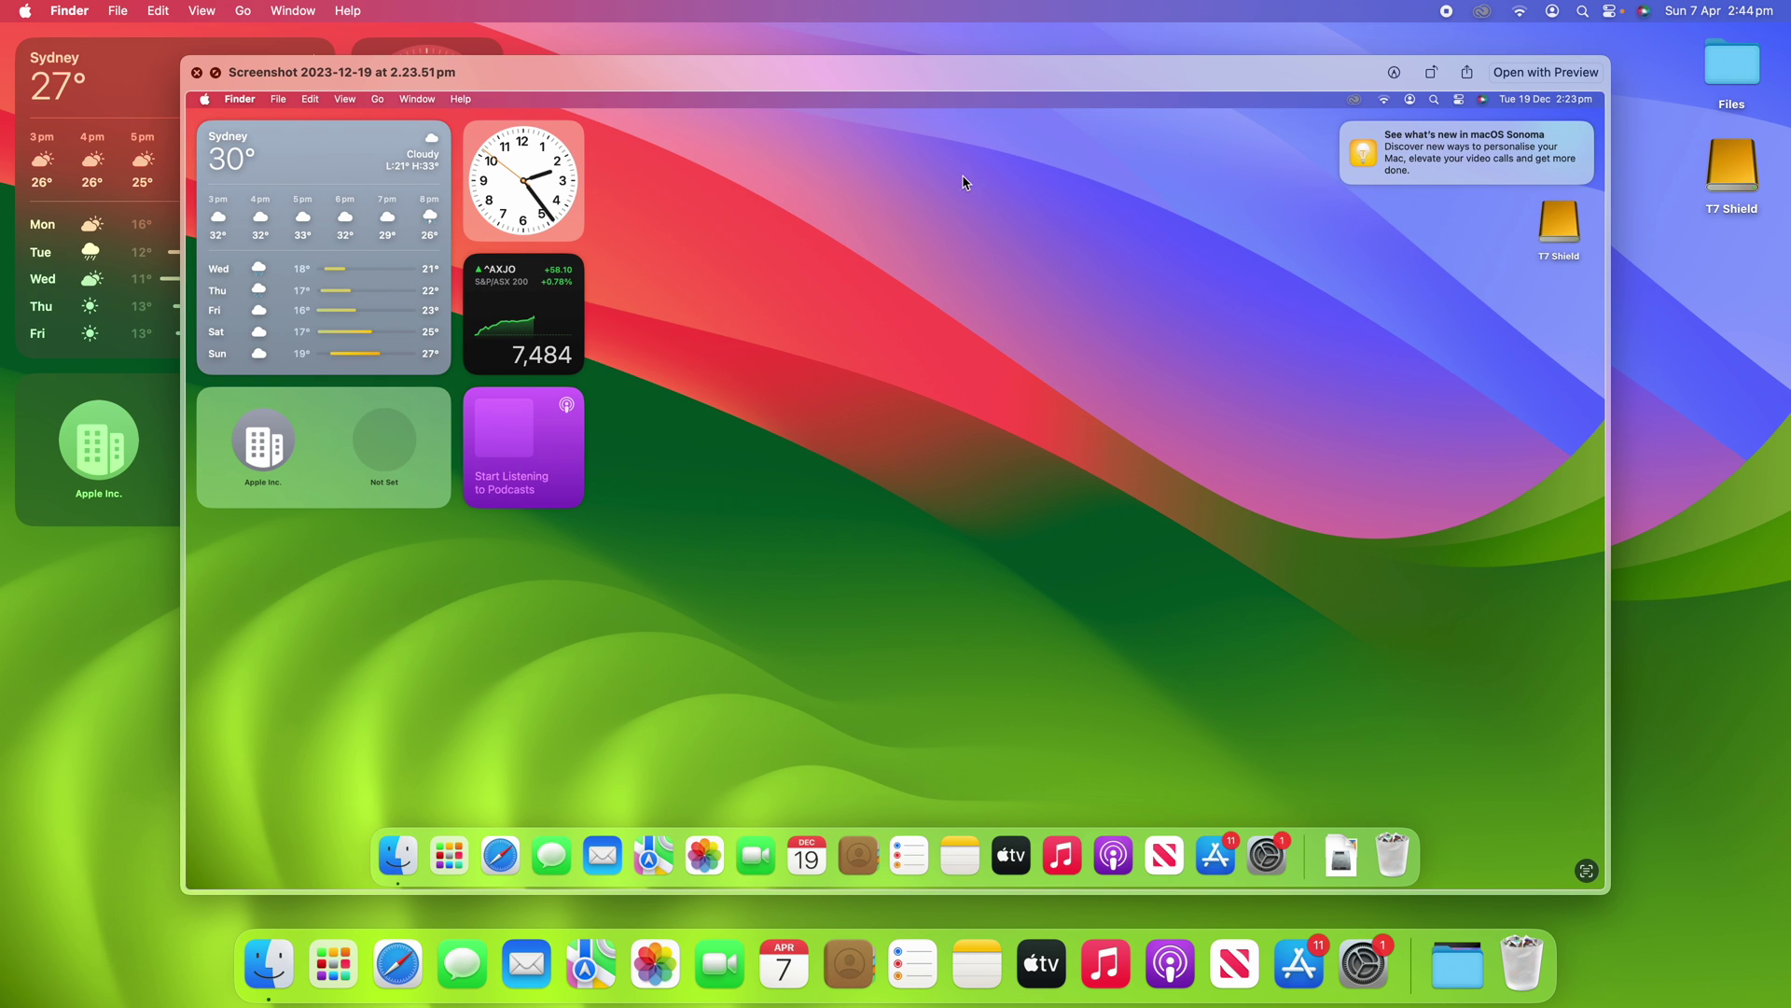
- Toggle the preview full screen and back, then sketch freehand strokes and an ellipse on the screenshot
left_click(214, 74)
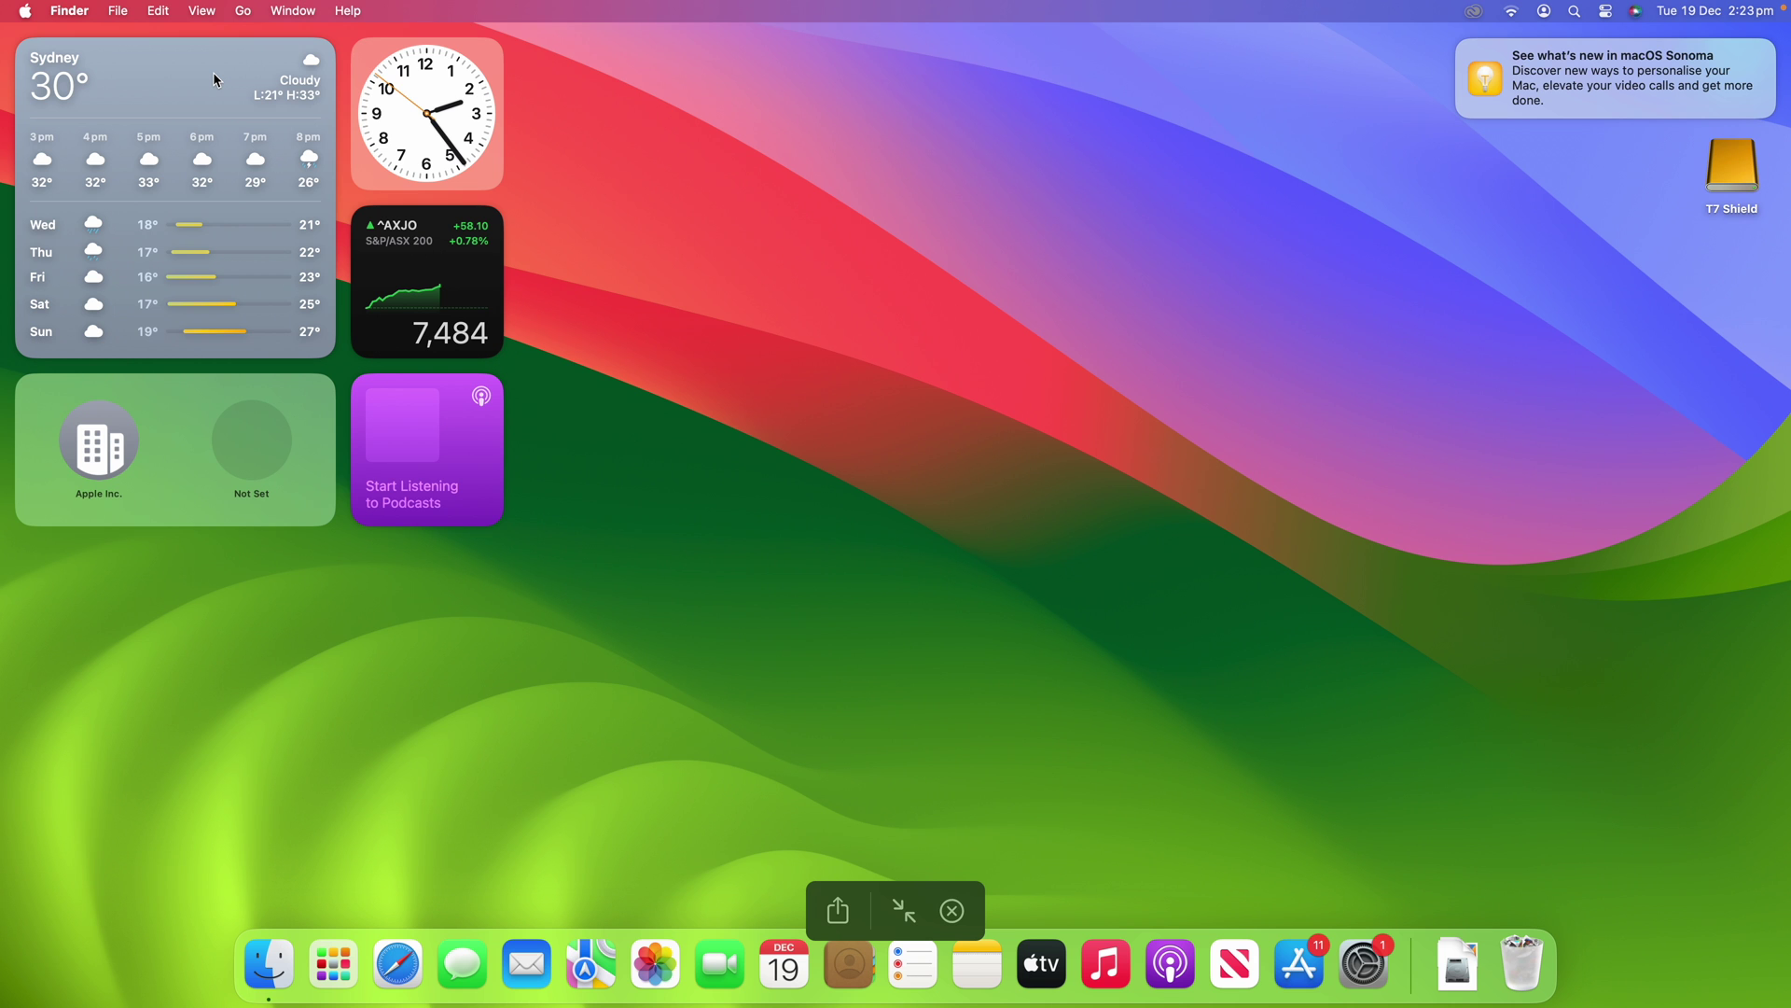
left_click(912, 913)
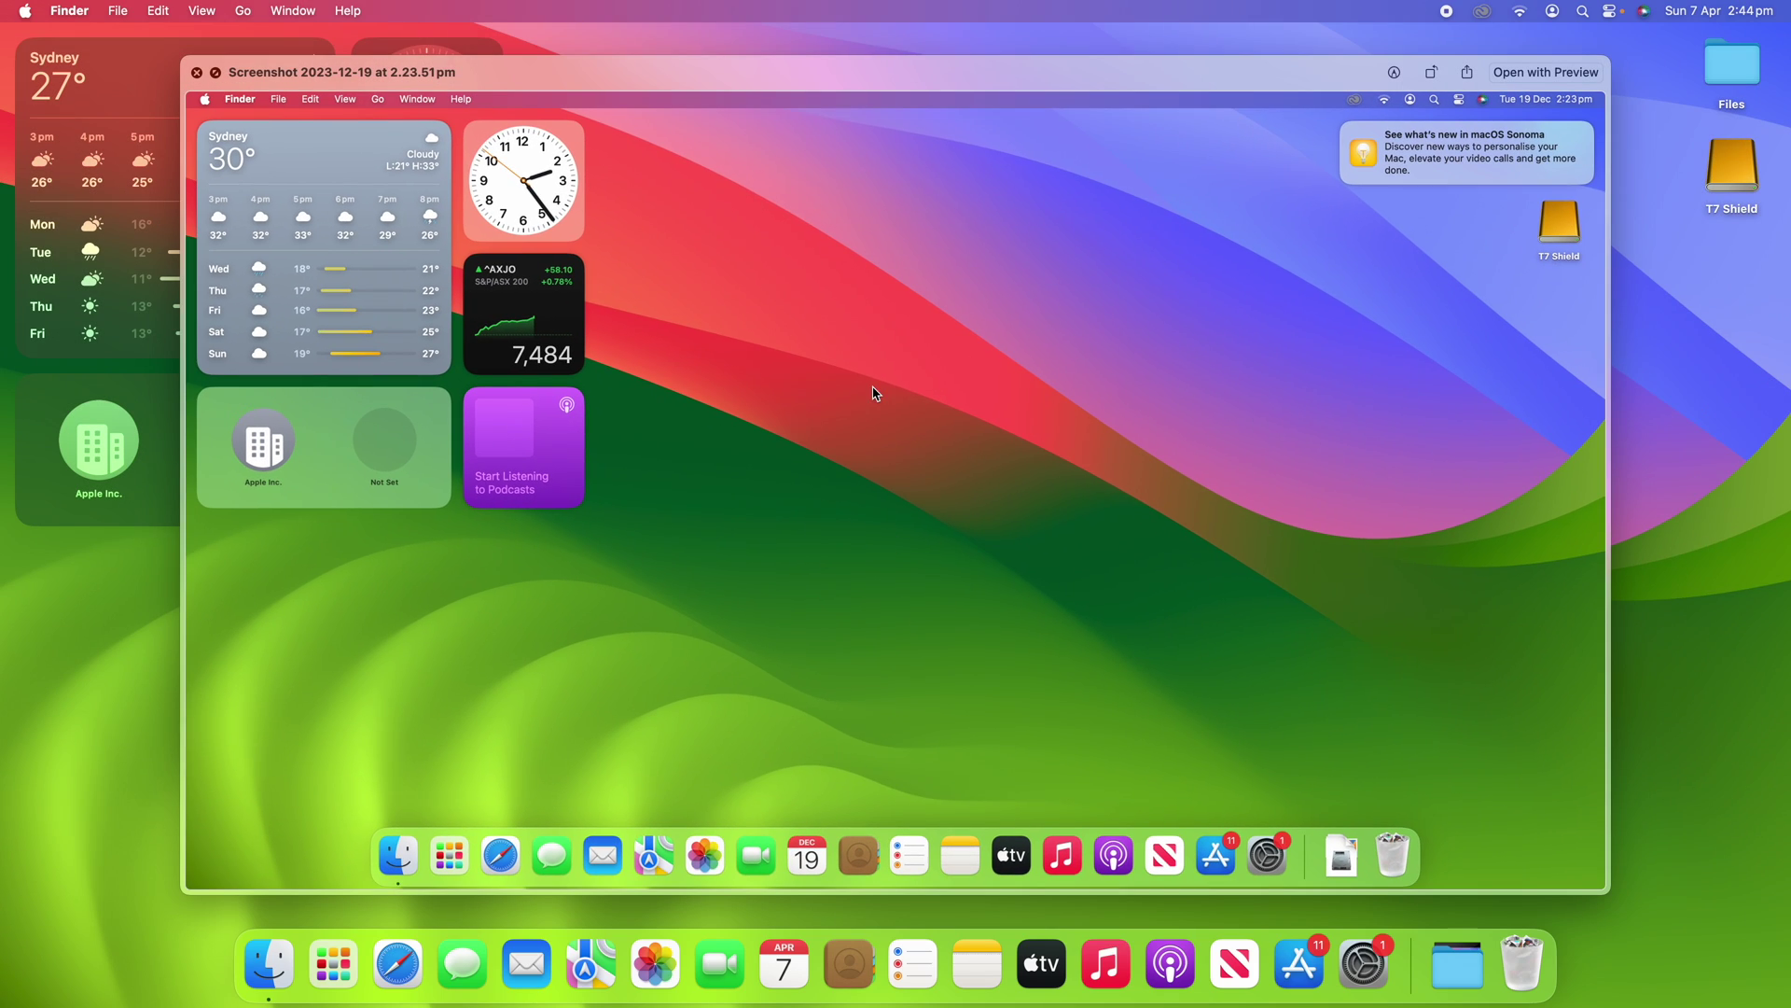
left_click(1428, 72)
left_click_drag(851, 353, 1006, 304)
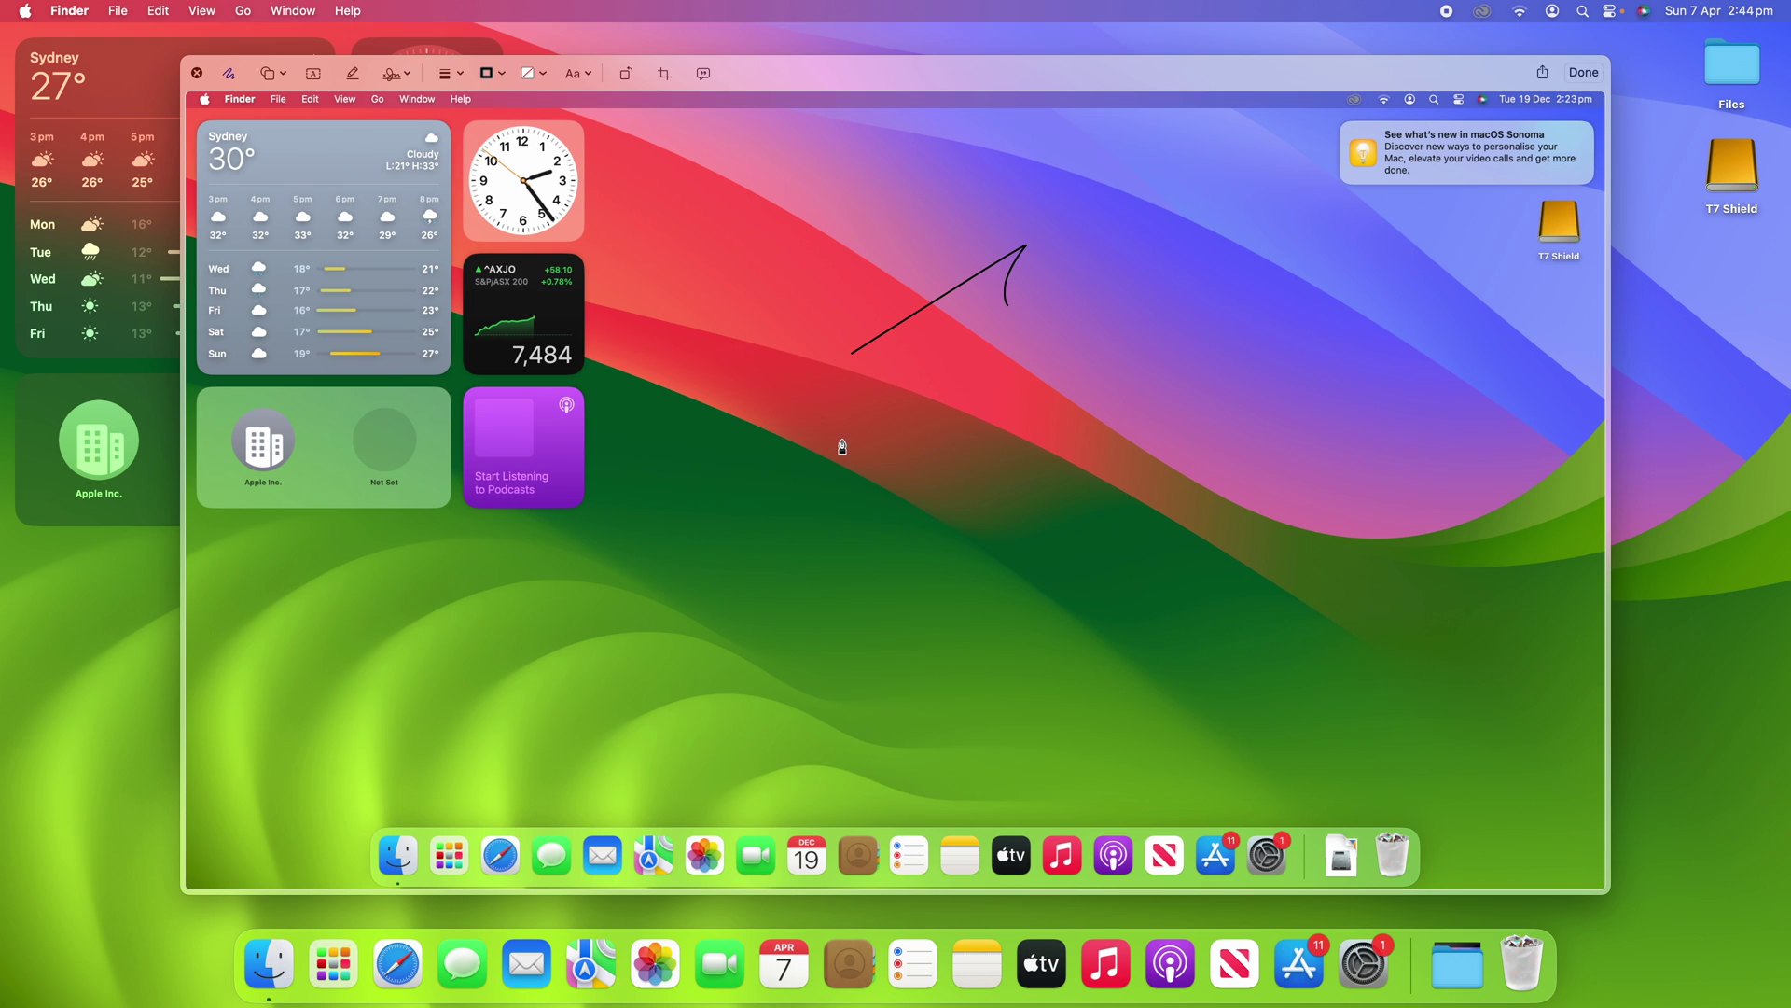
mouse_move(841, 445)
left_mouse_down()
mouse_move(942, 504)
mouse_move(1069, 527)
left_mouse_up()
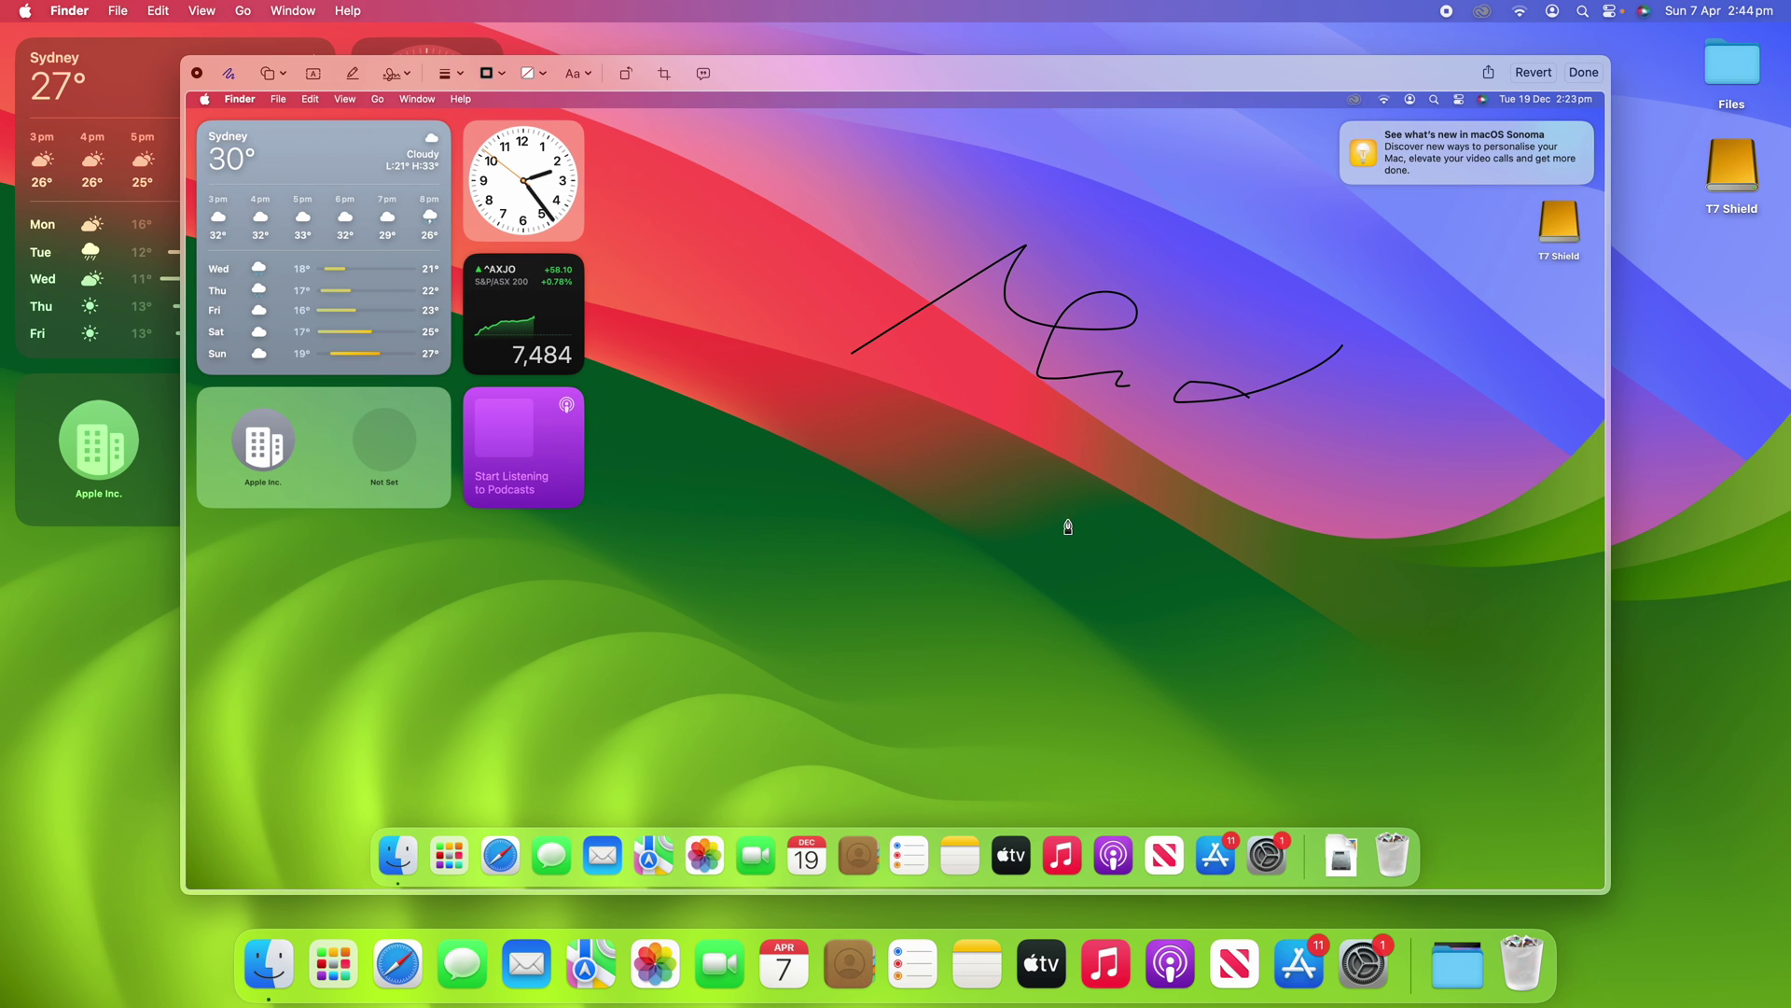
mouse_move(1180, 322)
left_mouse_down()
mouse_move(1156, 356)
mouse_move(1205, 370)
mouse_move(1239, 317)
left_mouse_up()
mouse_move(630, 521)
left_mouse_down()
mouse_move(599, 544)
mouse_move(702, 566)
left_mouse_up()
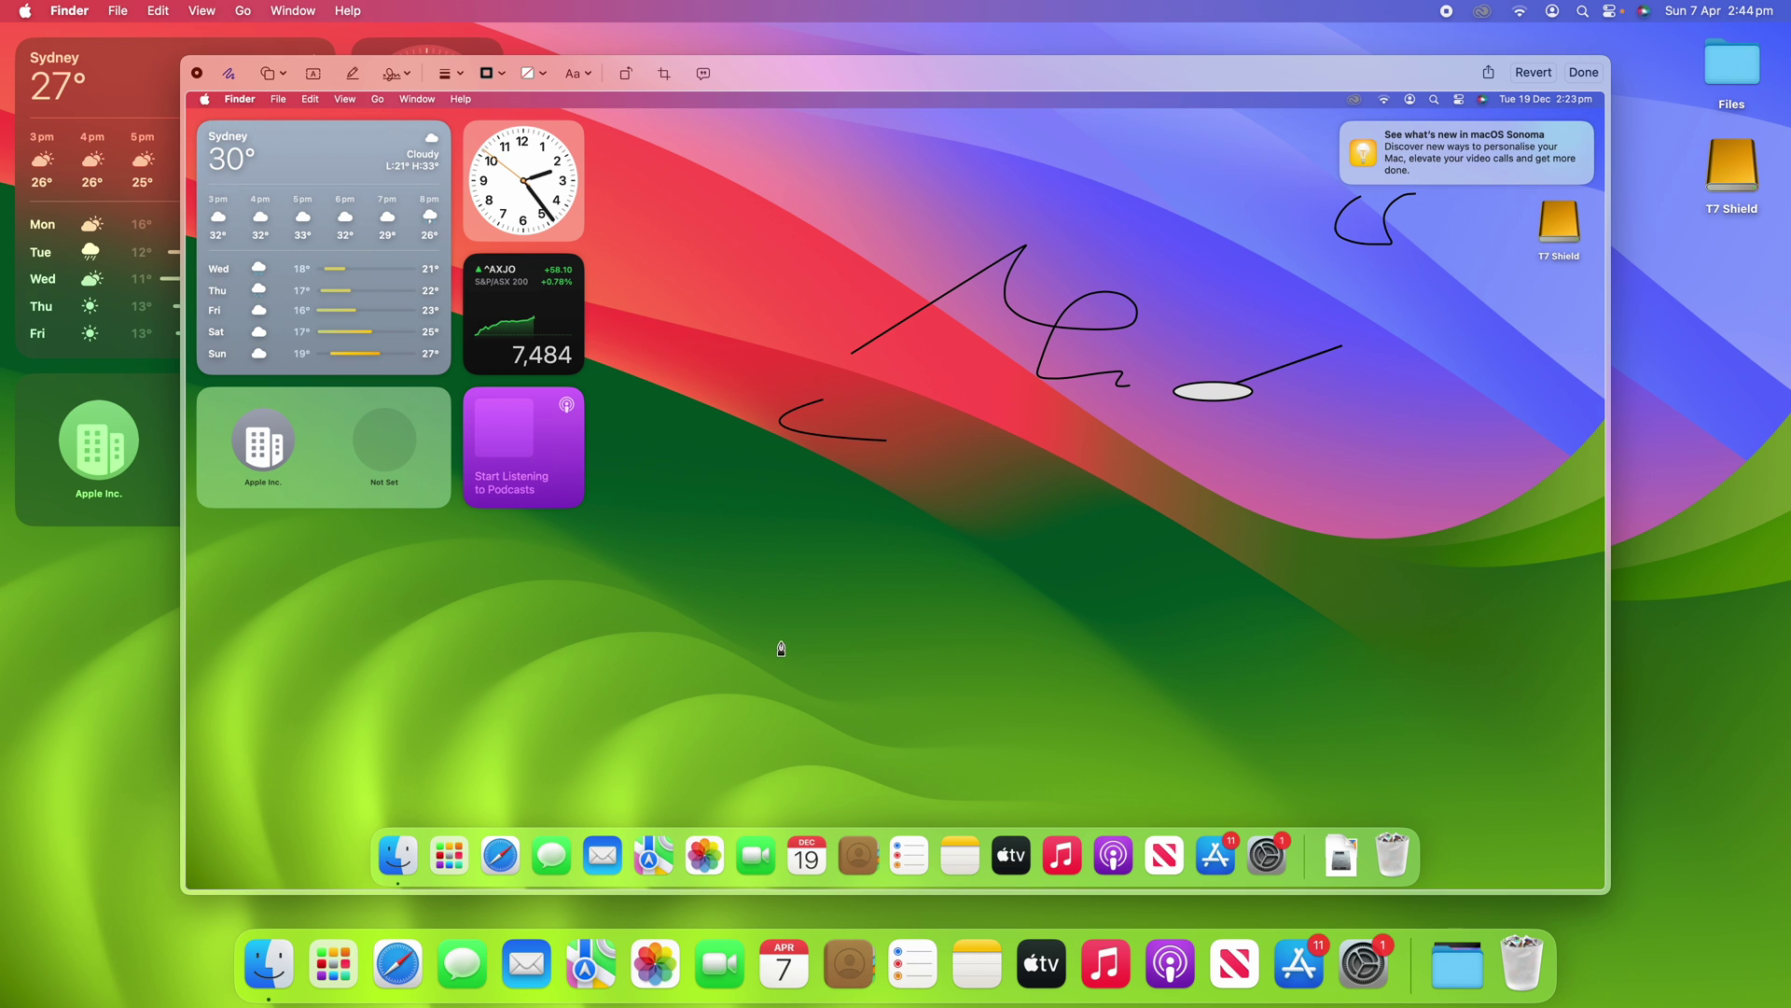
mouse_move(780, 649)
left_mouse_down()
mouse_move(958, 660)
mouse_move(1026, 695)
left_mouse_up()
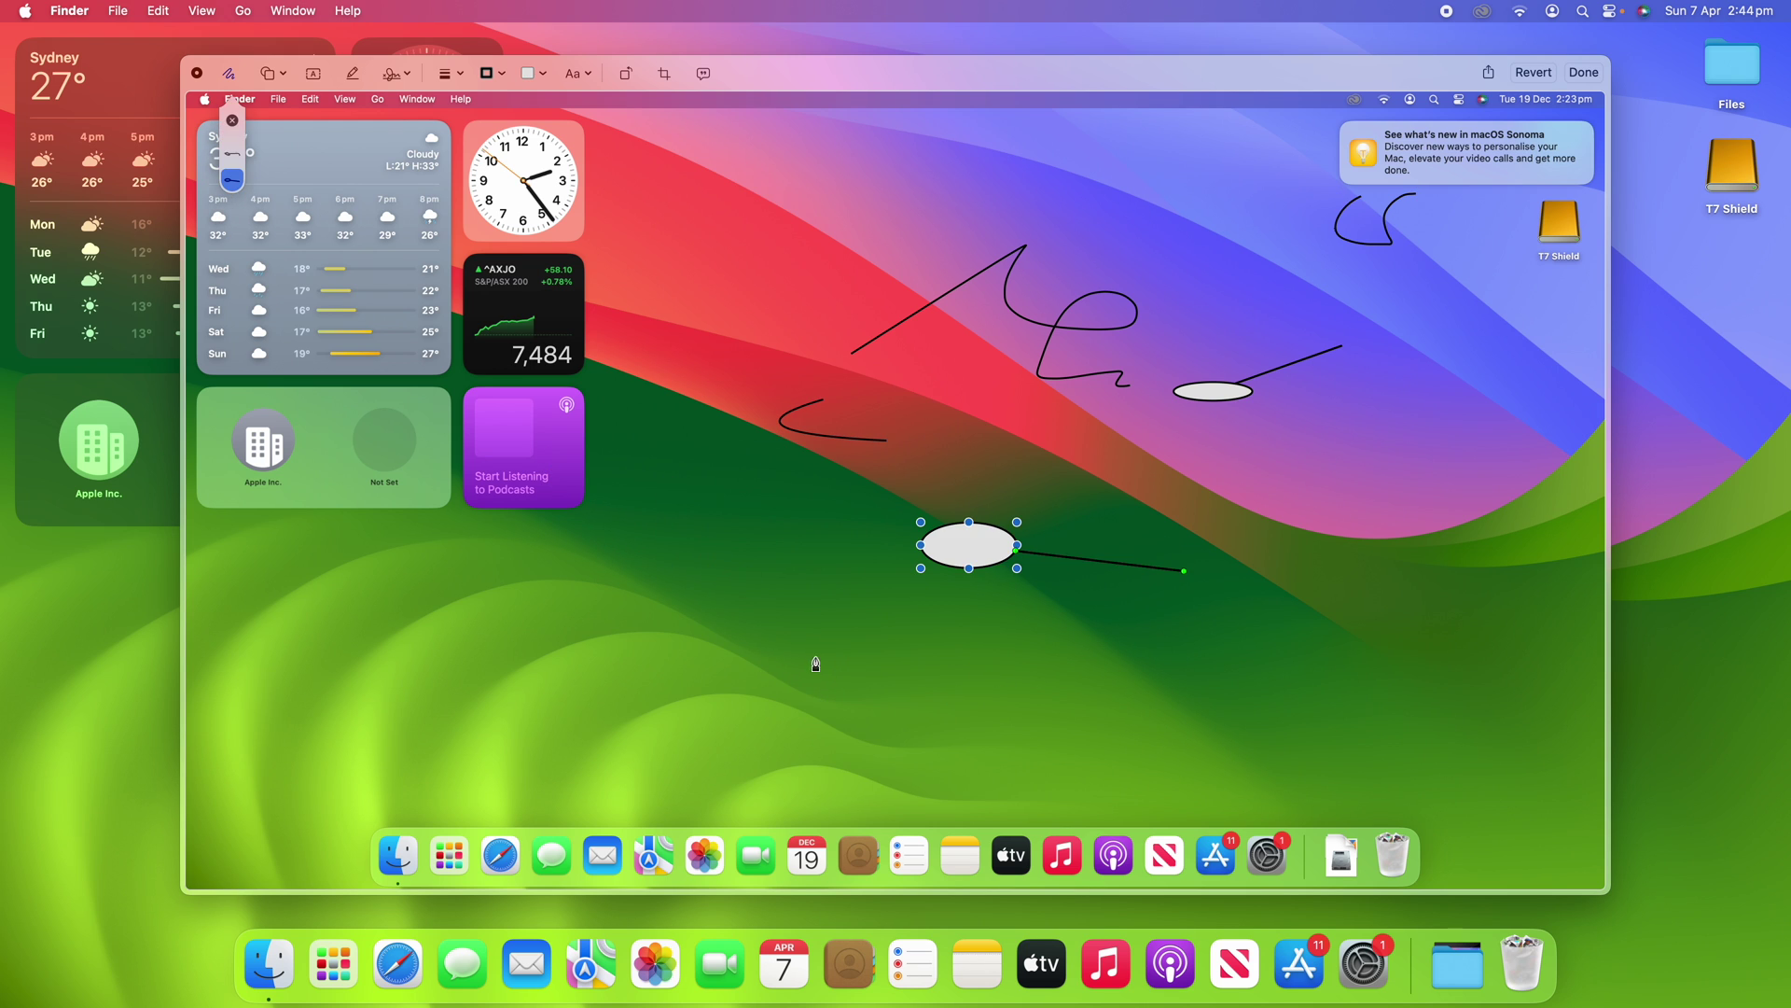
- Draw a straight line toward the lower left, then revert all the markup
left_click(717, 603)
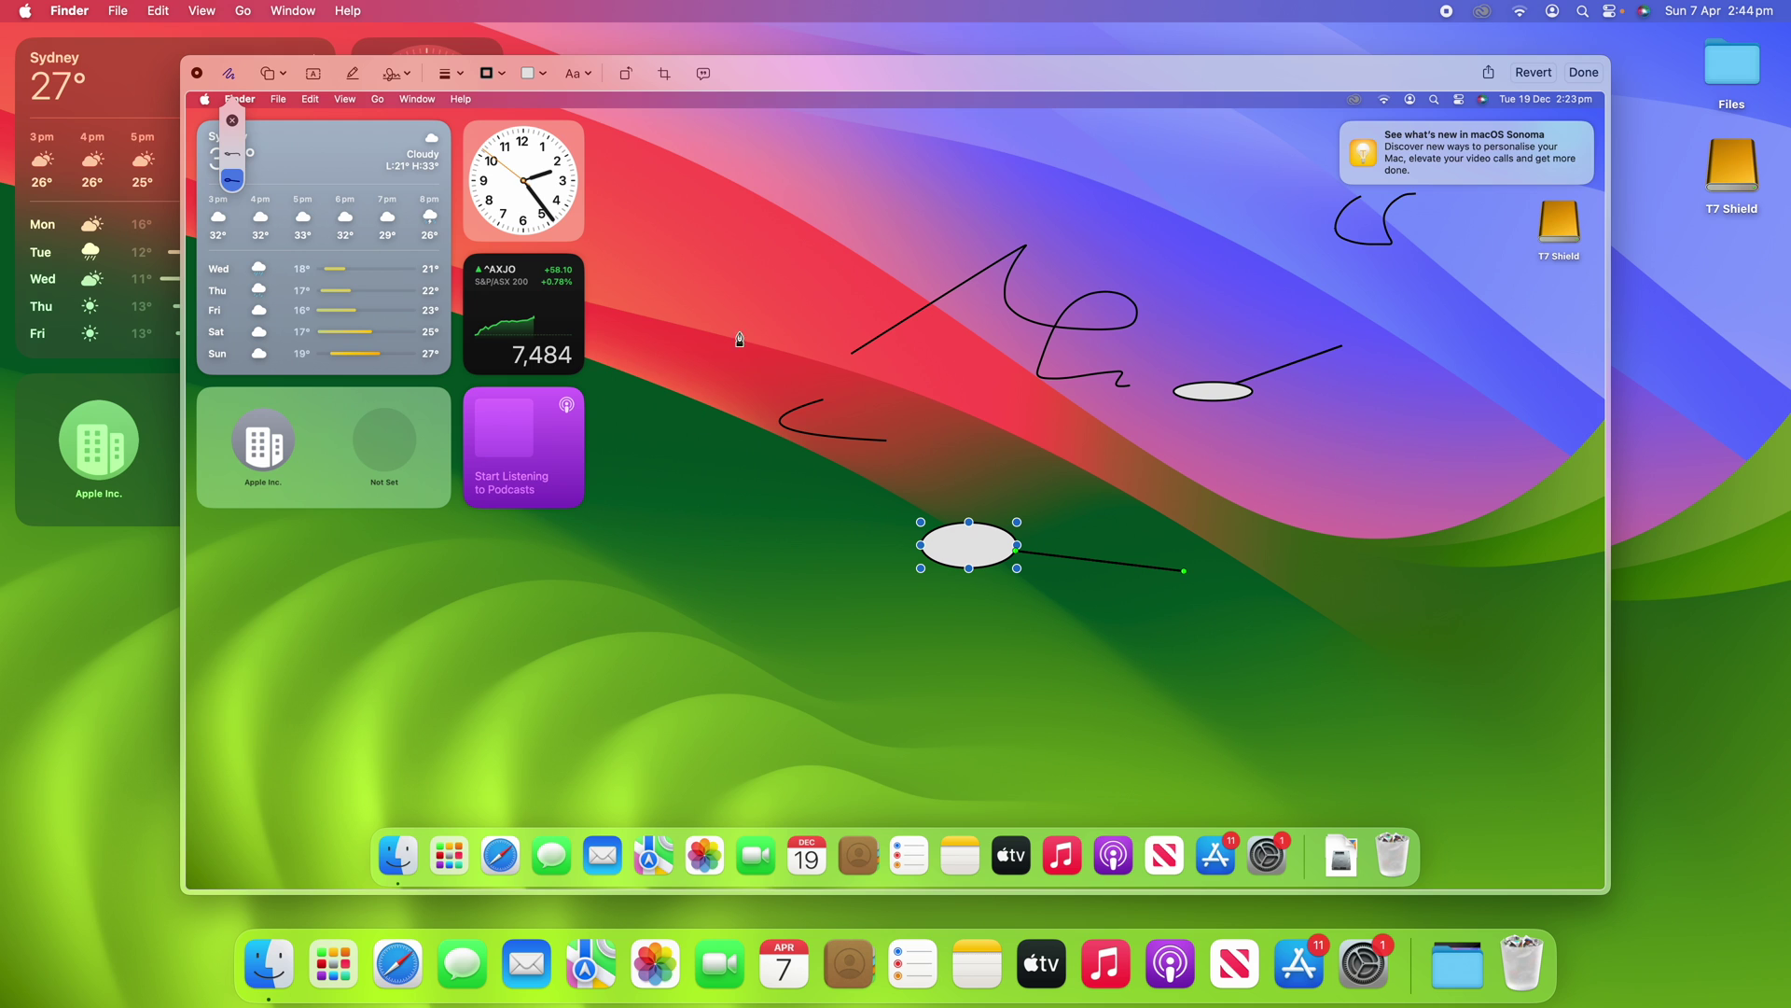
left_click(592, 703)
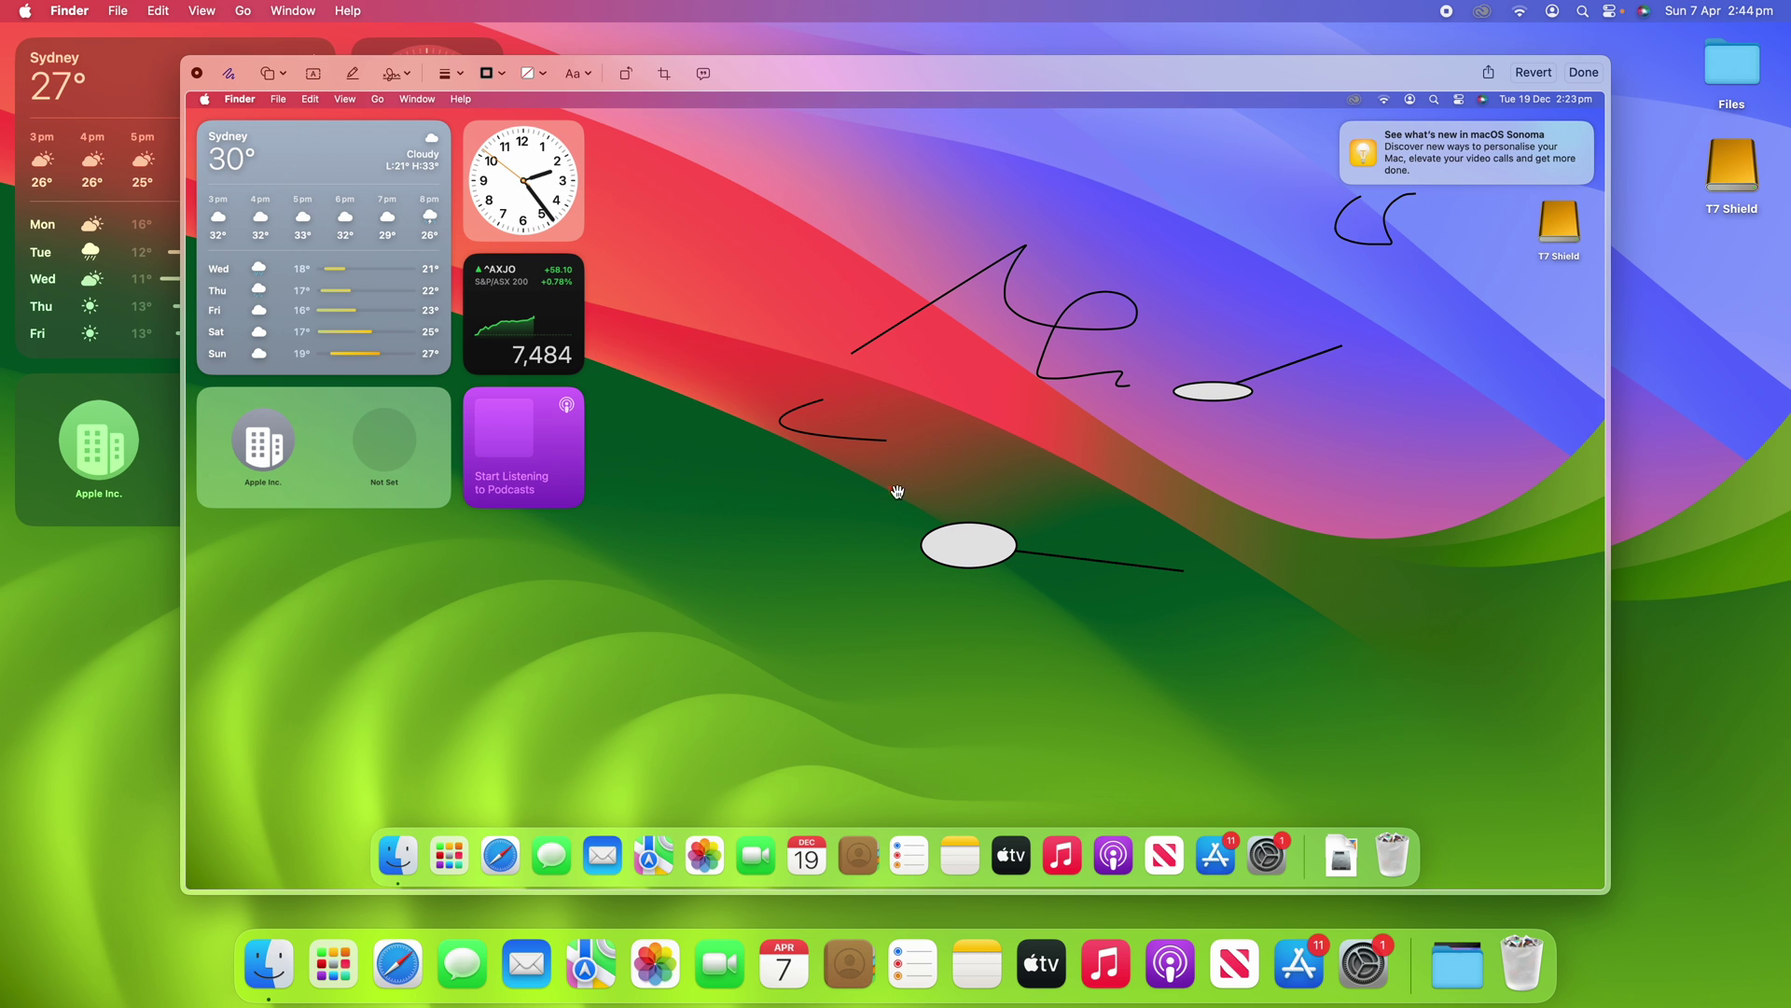
left_click_drag(902, 464, 720, 579)
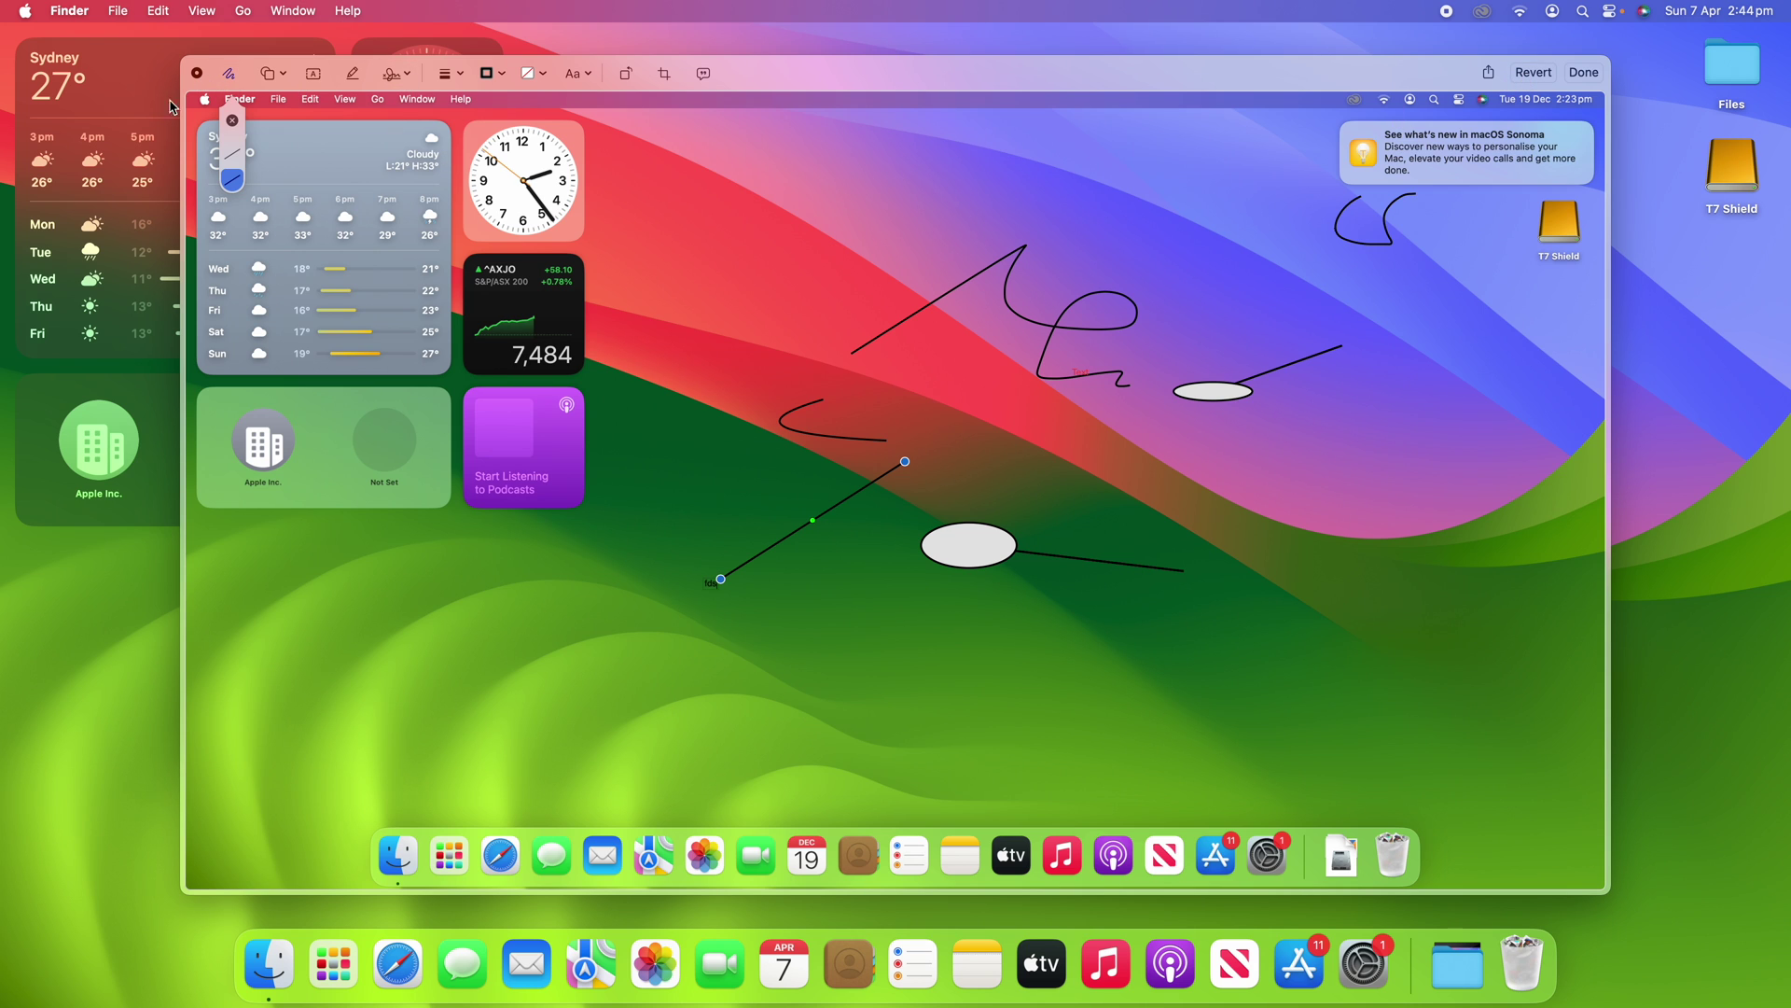
left_click(1533, 72)
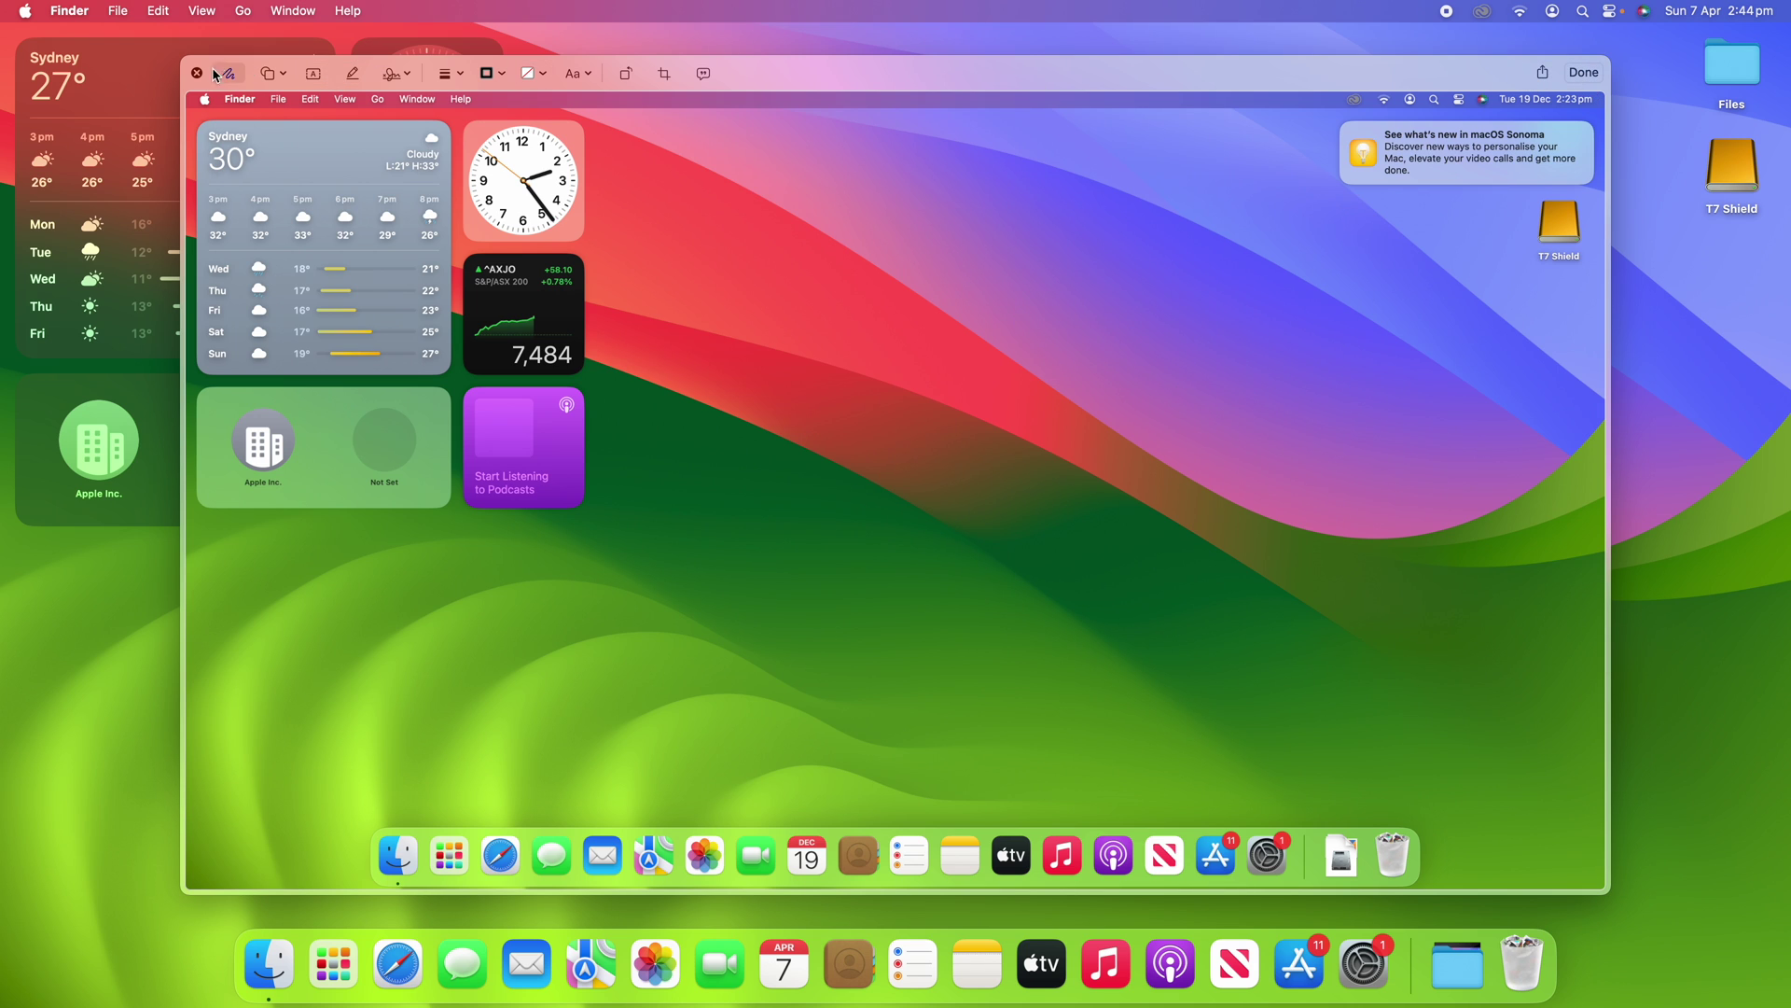
- Finish markup and rotate the screenshot left four times, back to landscape
left_click(1595, 75)
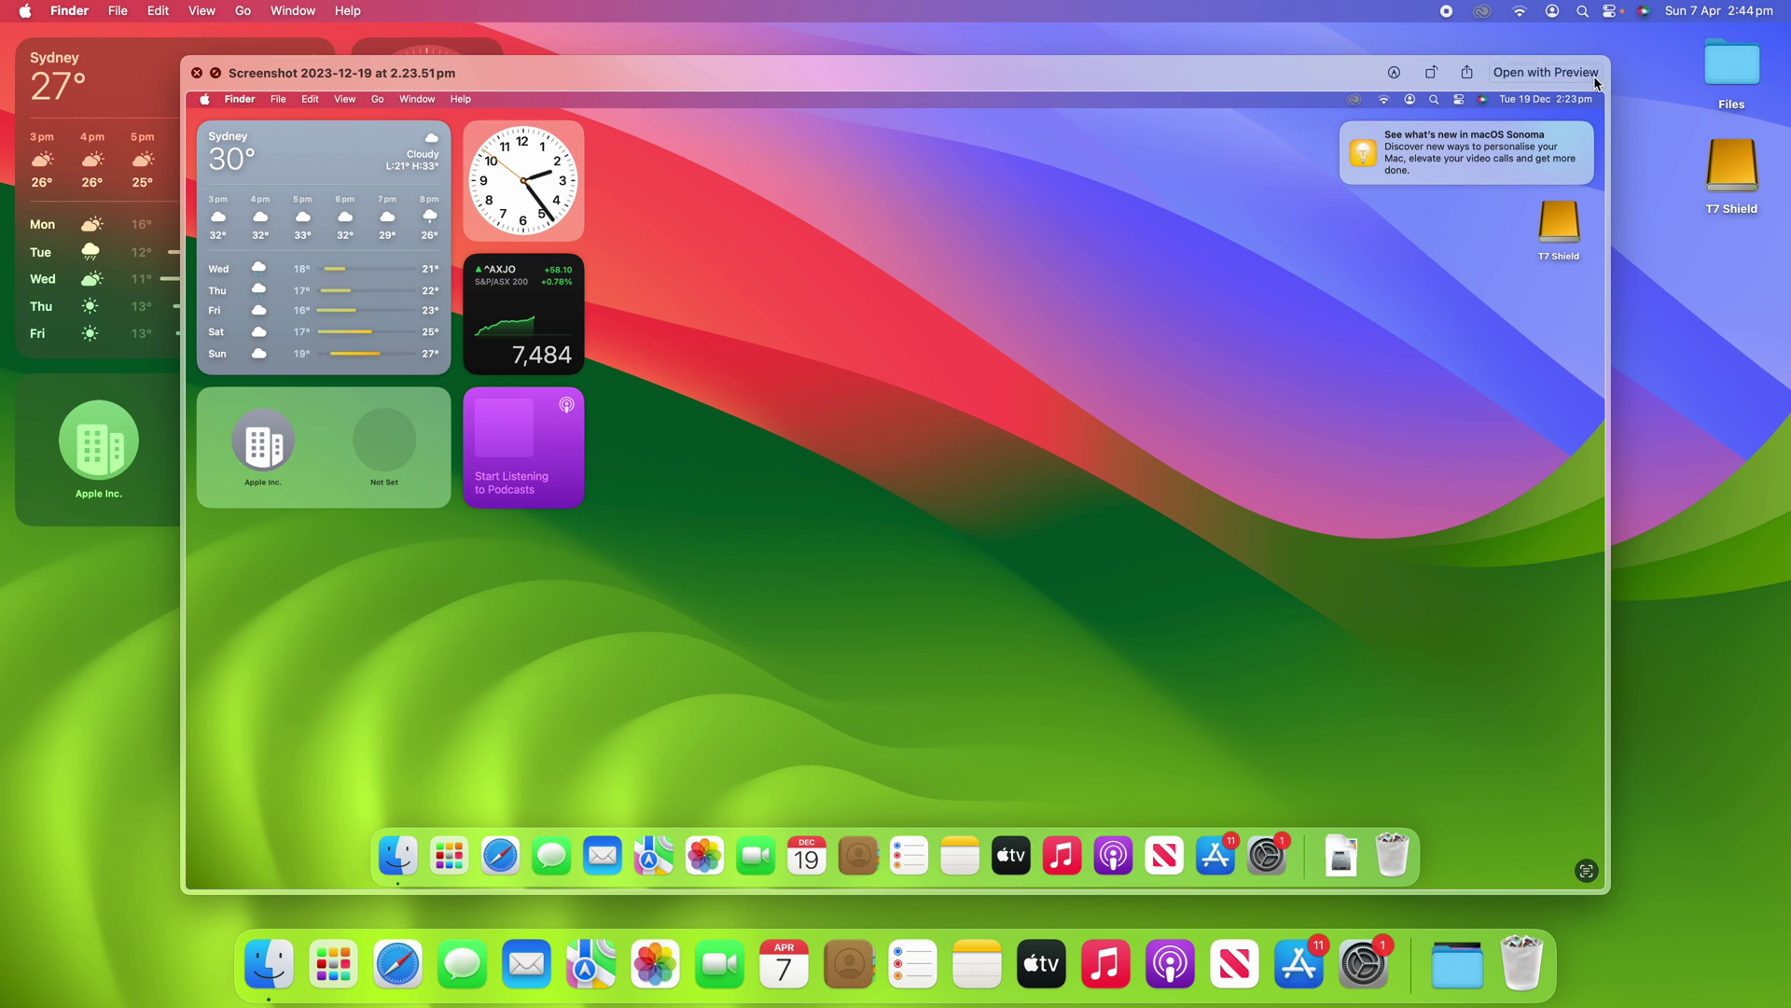
left_click(1430, 79)
left_click(1430, 78)
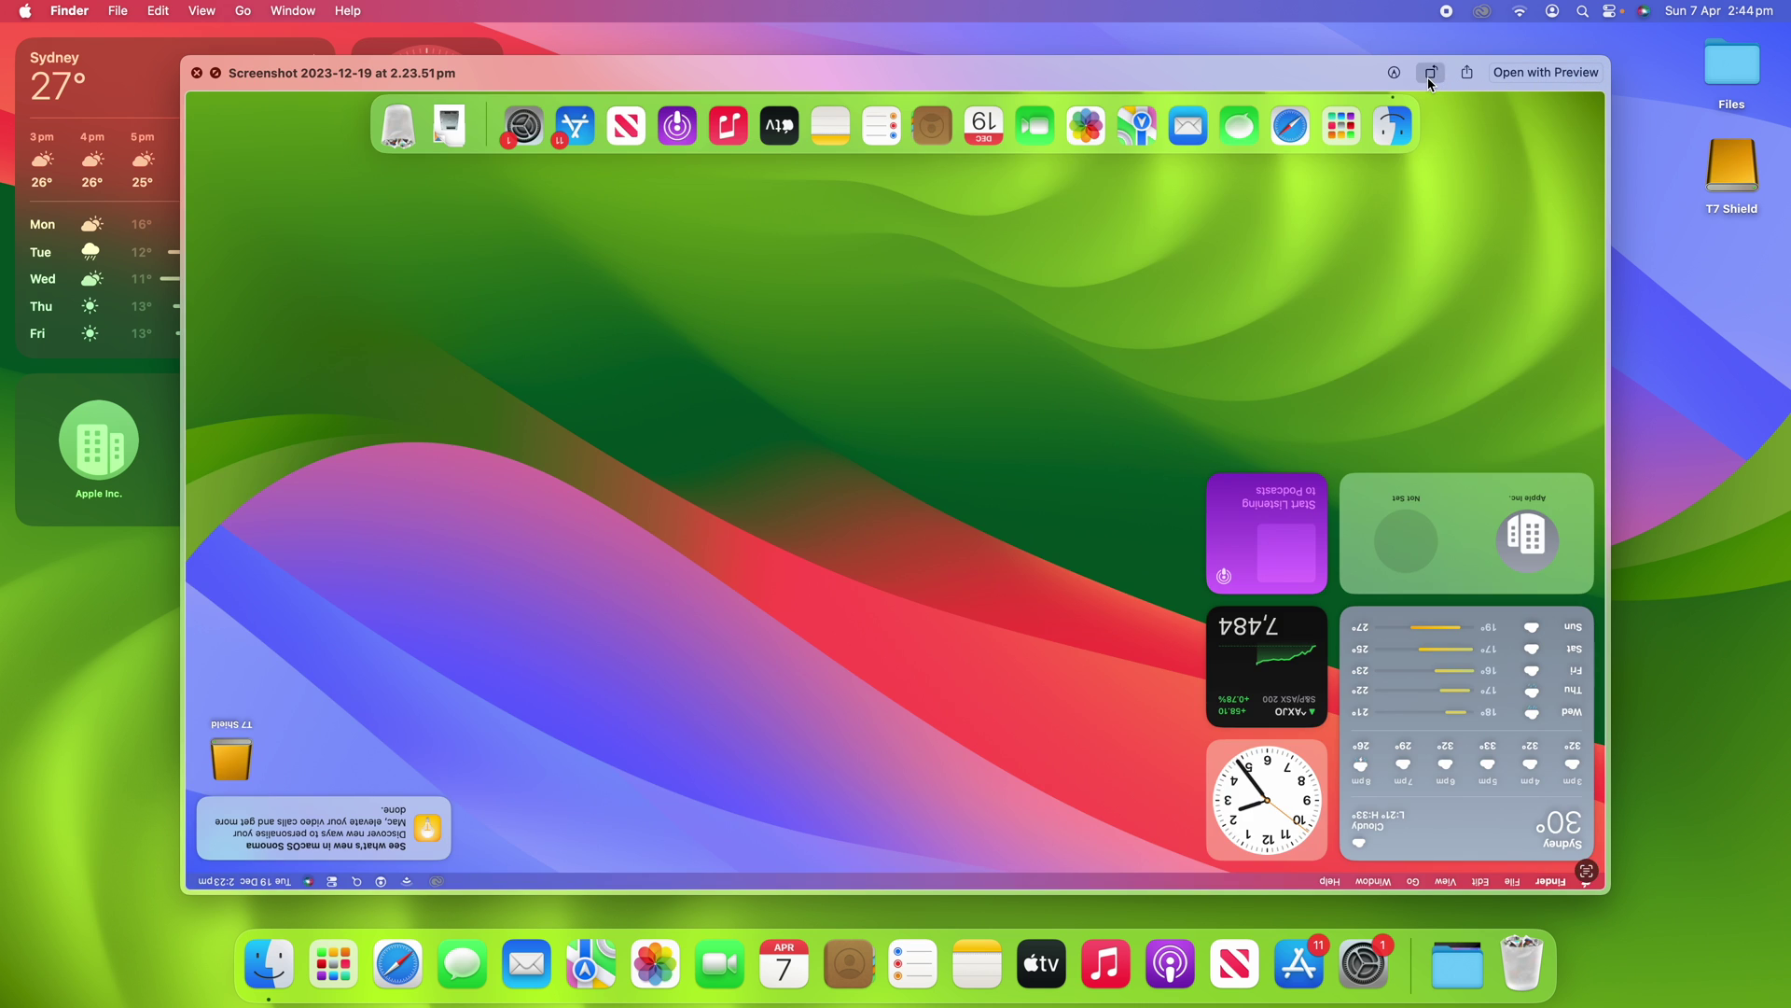
left_click(1430, 79)
left_click(1431, 78)
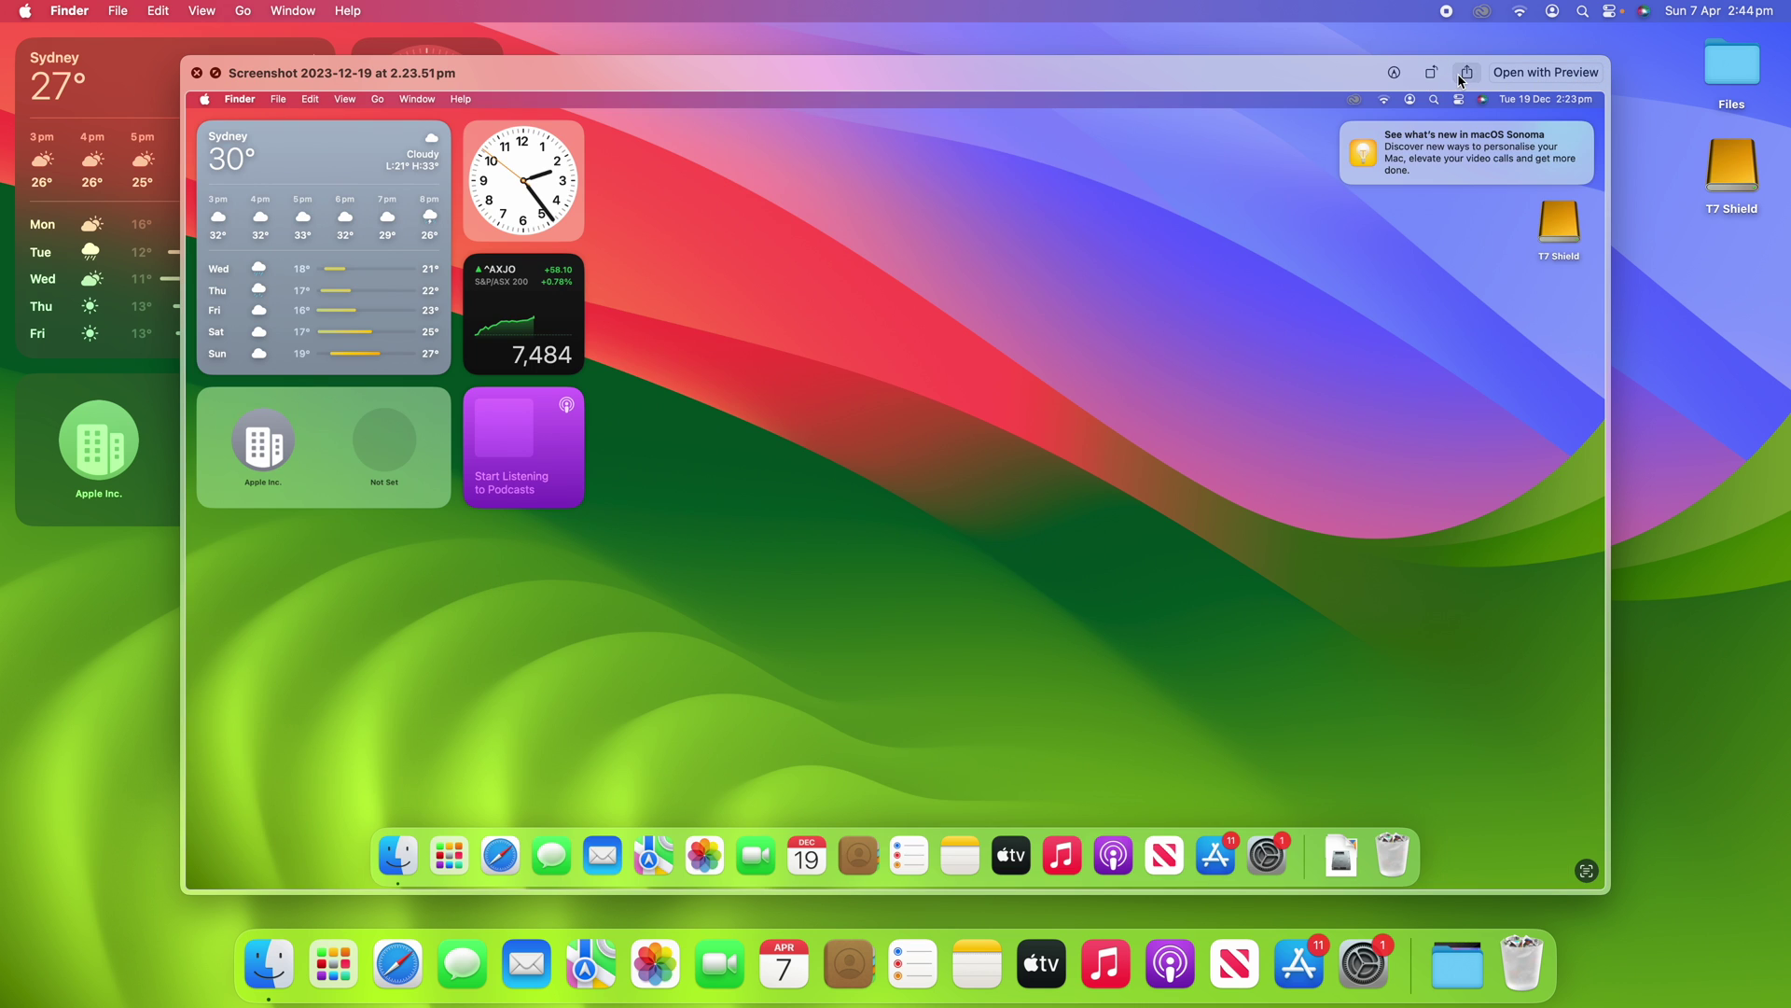
- Check the Share options, then open the screenshot in Preview and close that window
left_click(1465, 73)
left_click(1484, 79)
left_click(1574, 75)
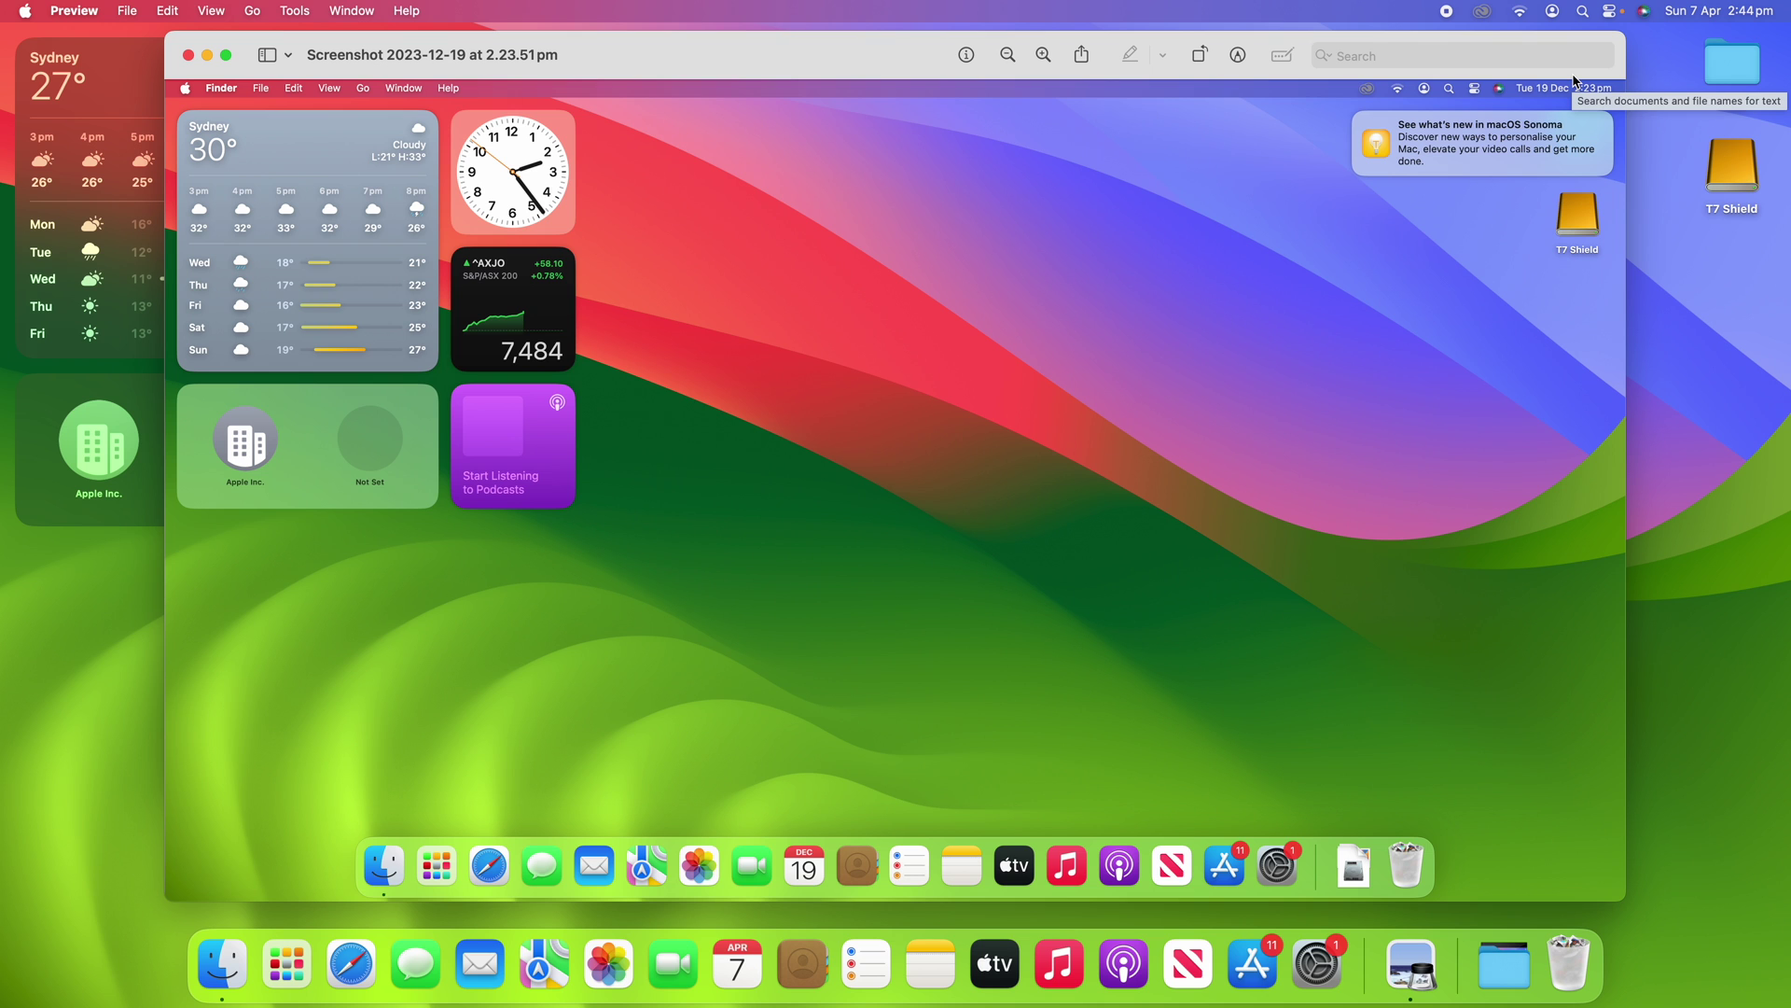
key("super+w")
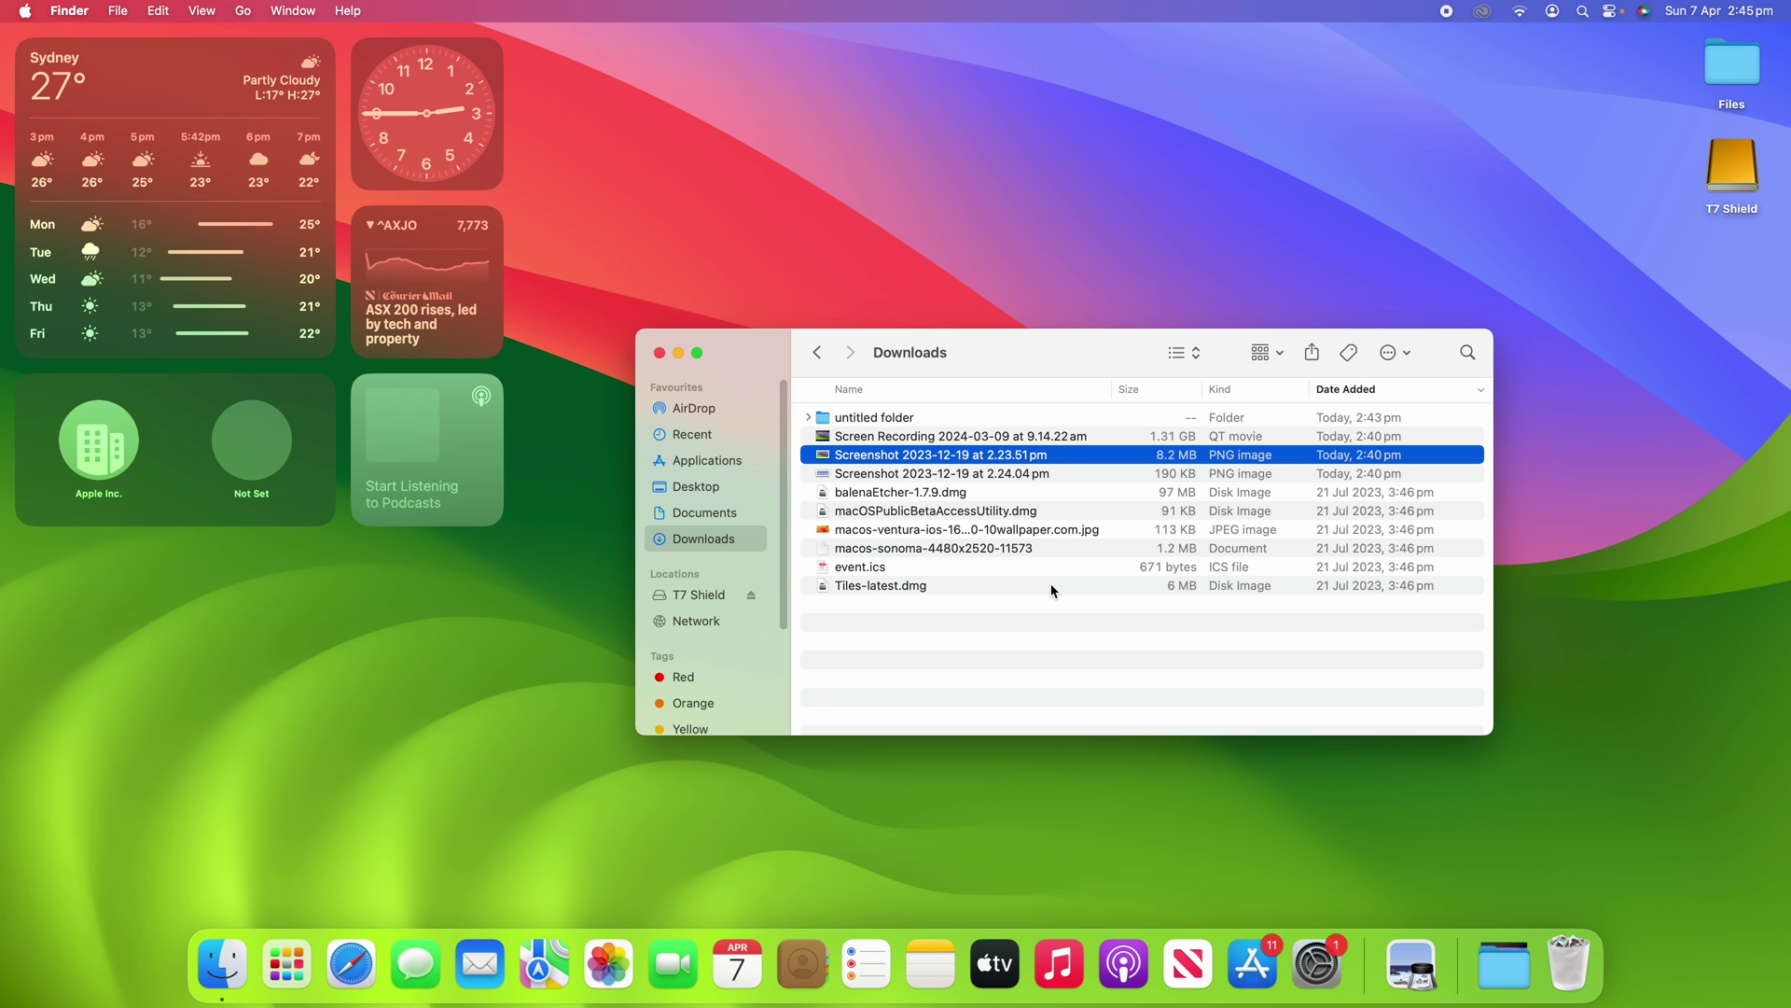
key("space")
key("Up")
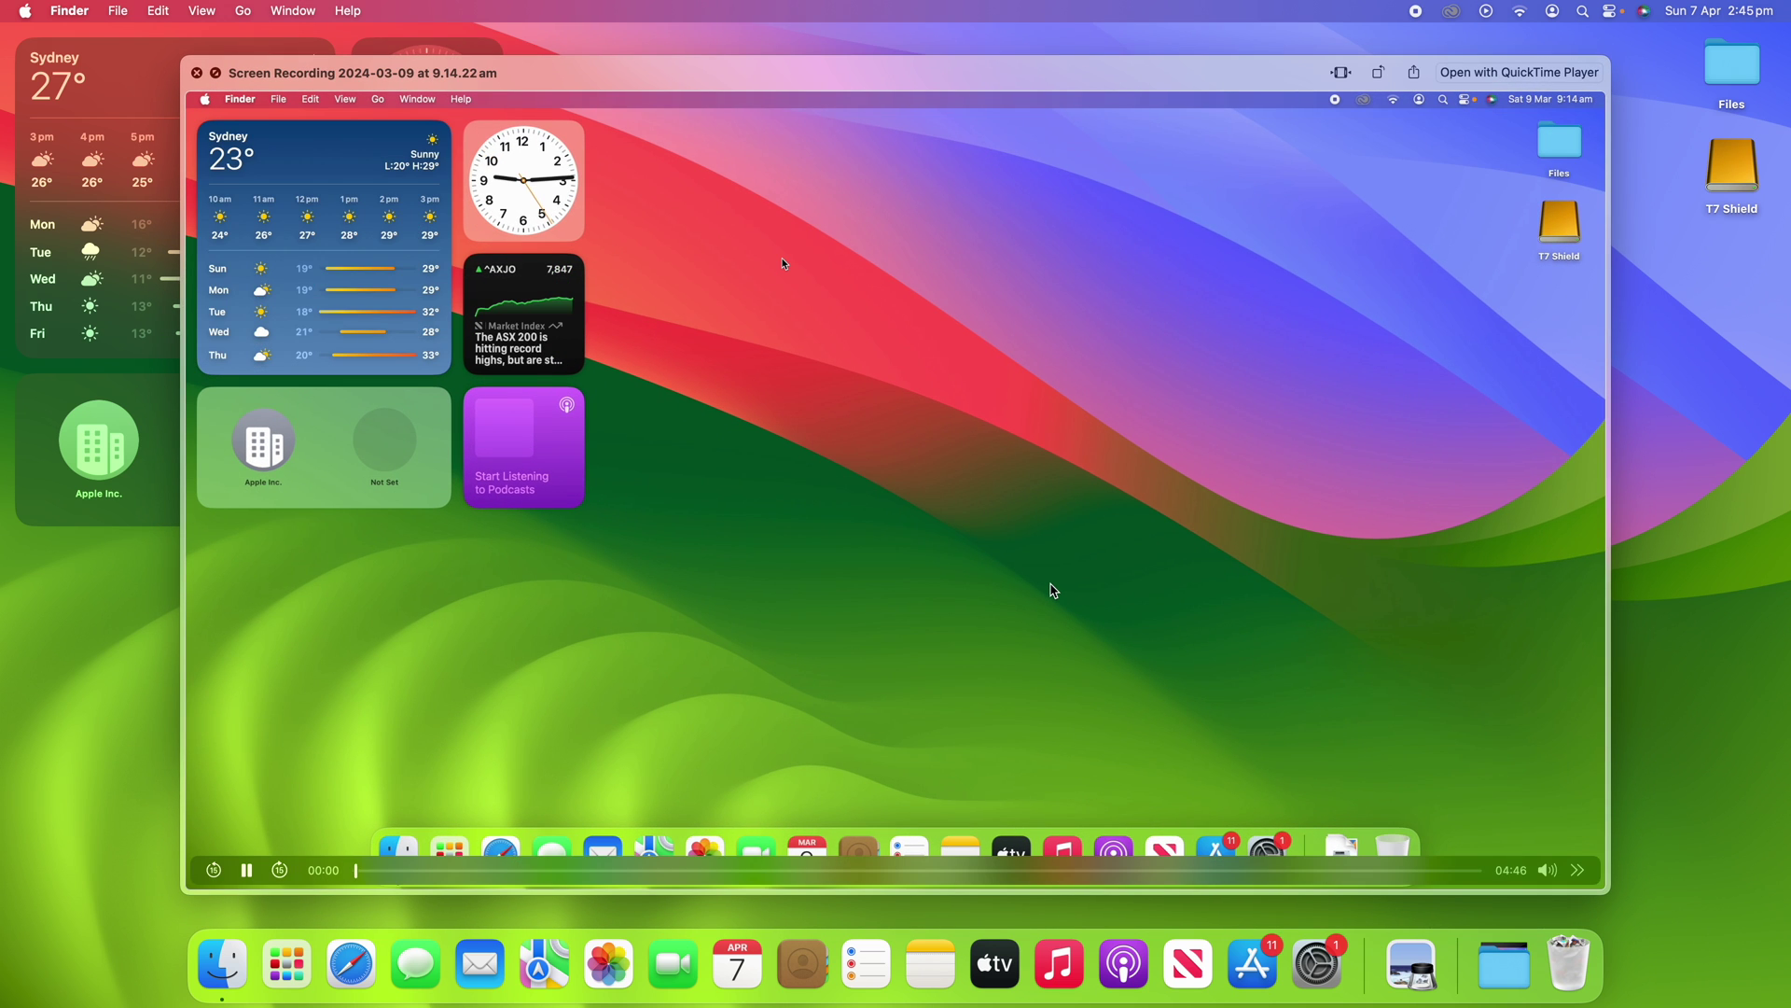
left_click(665, 869)
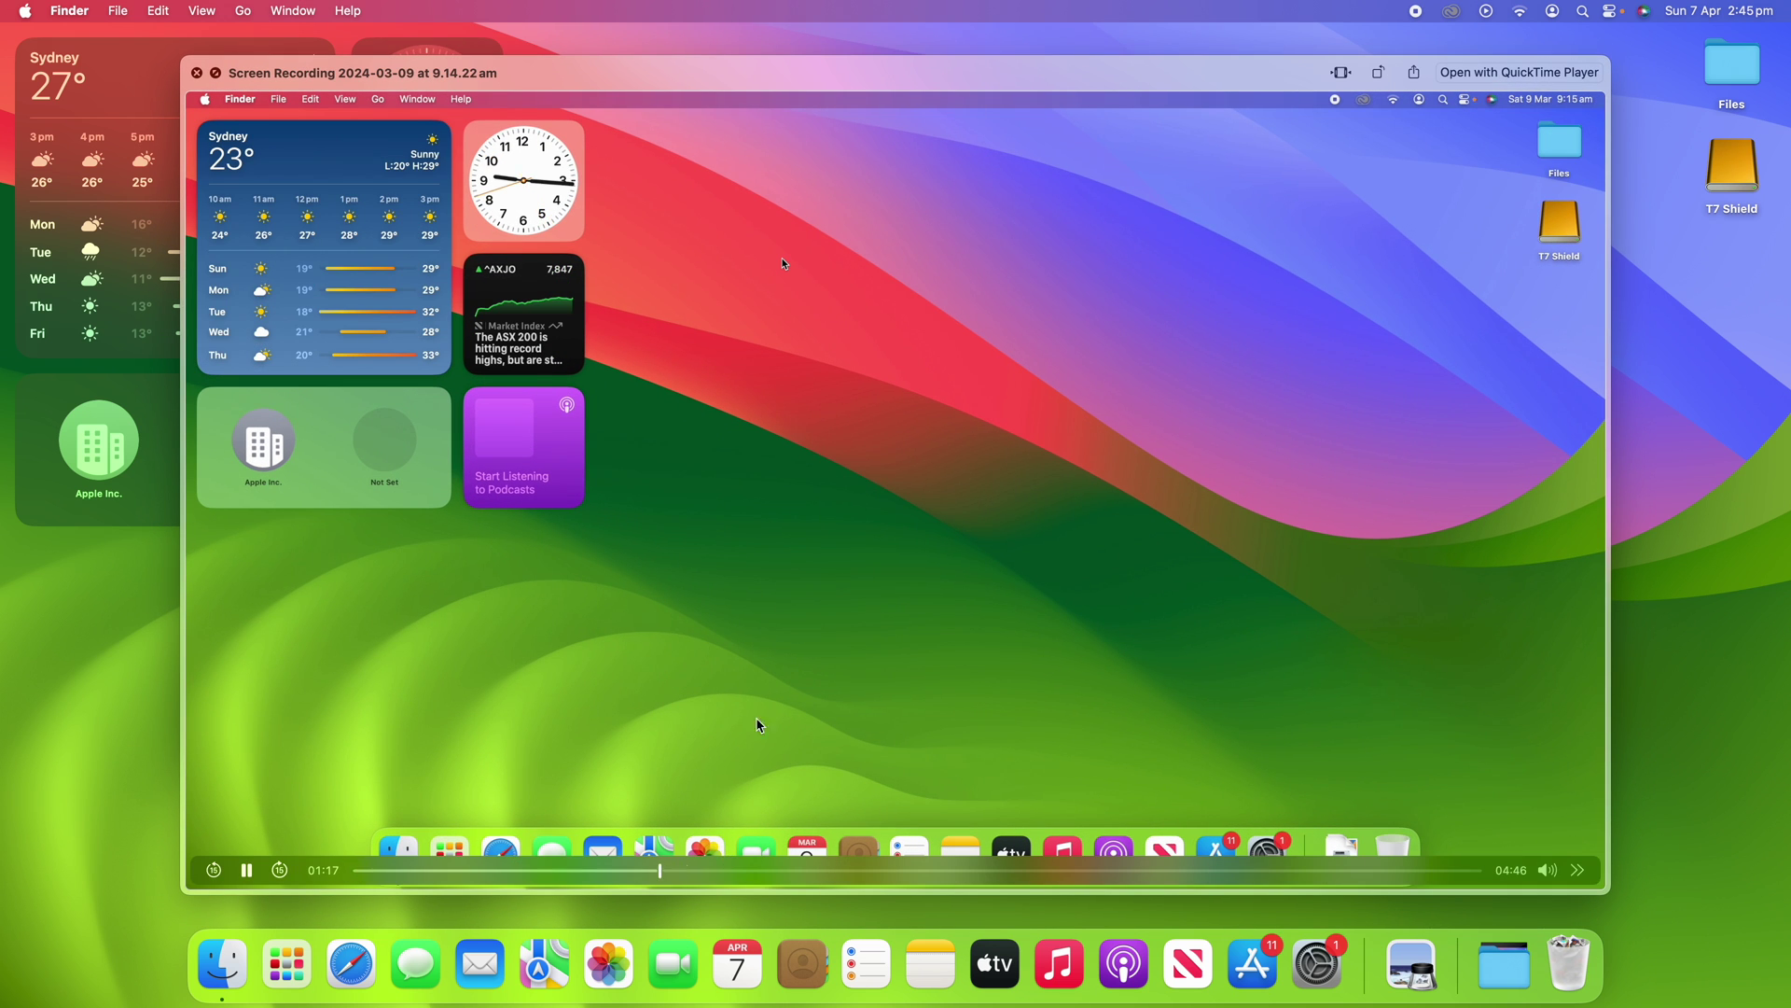
left_click_drag(706, 856, 1176, 897)
key("Up")
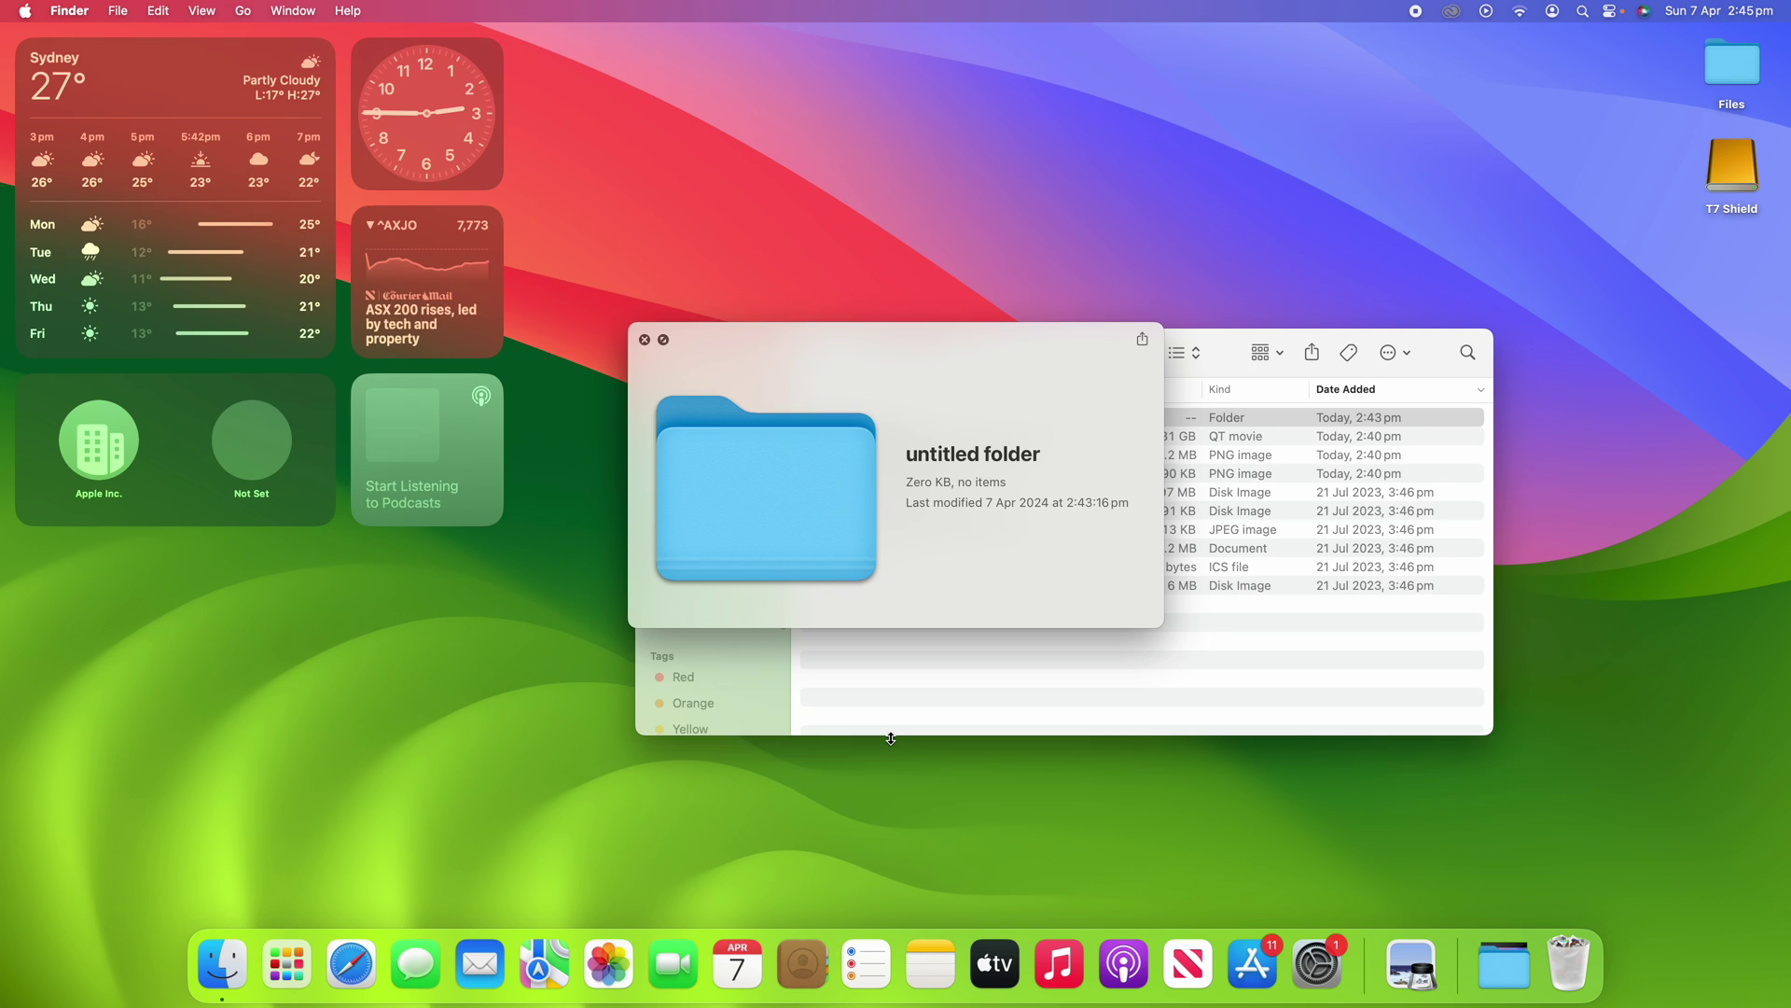
key("Down")
key("Down")
key("Down")
key("Down")
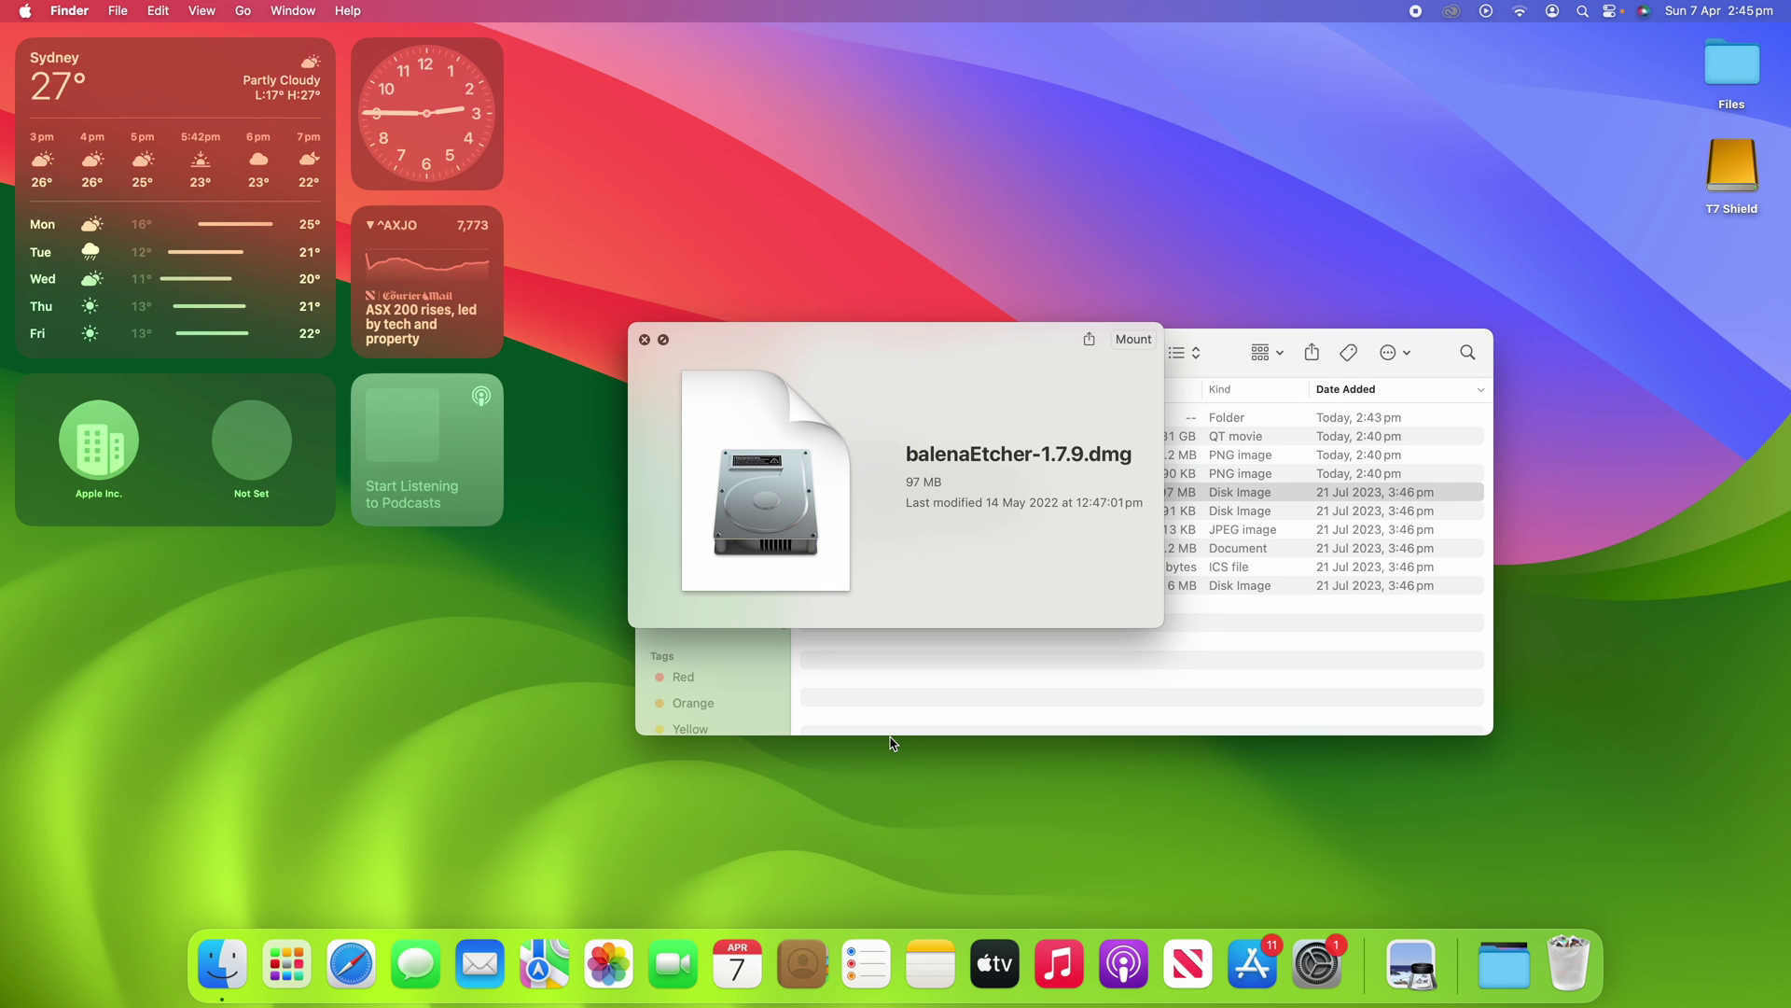
key("Up")
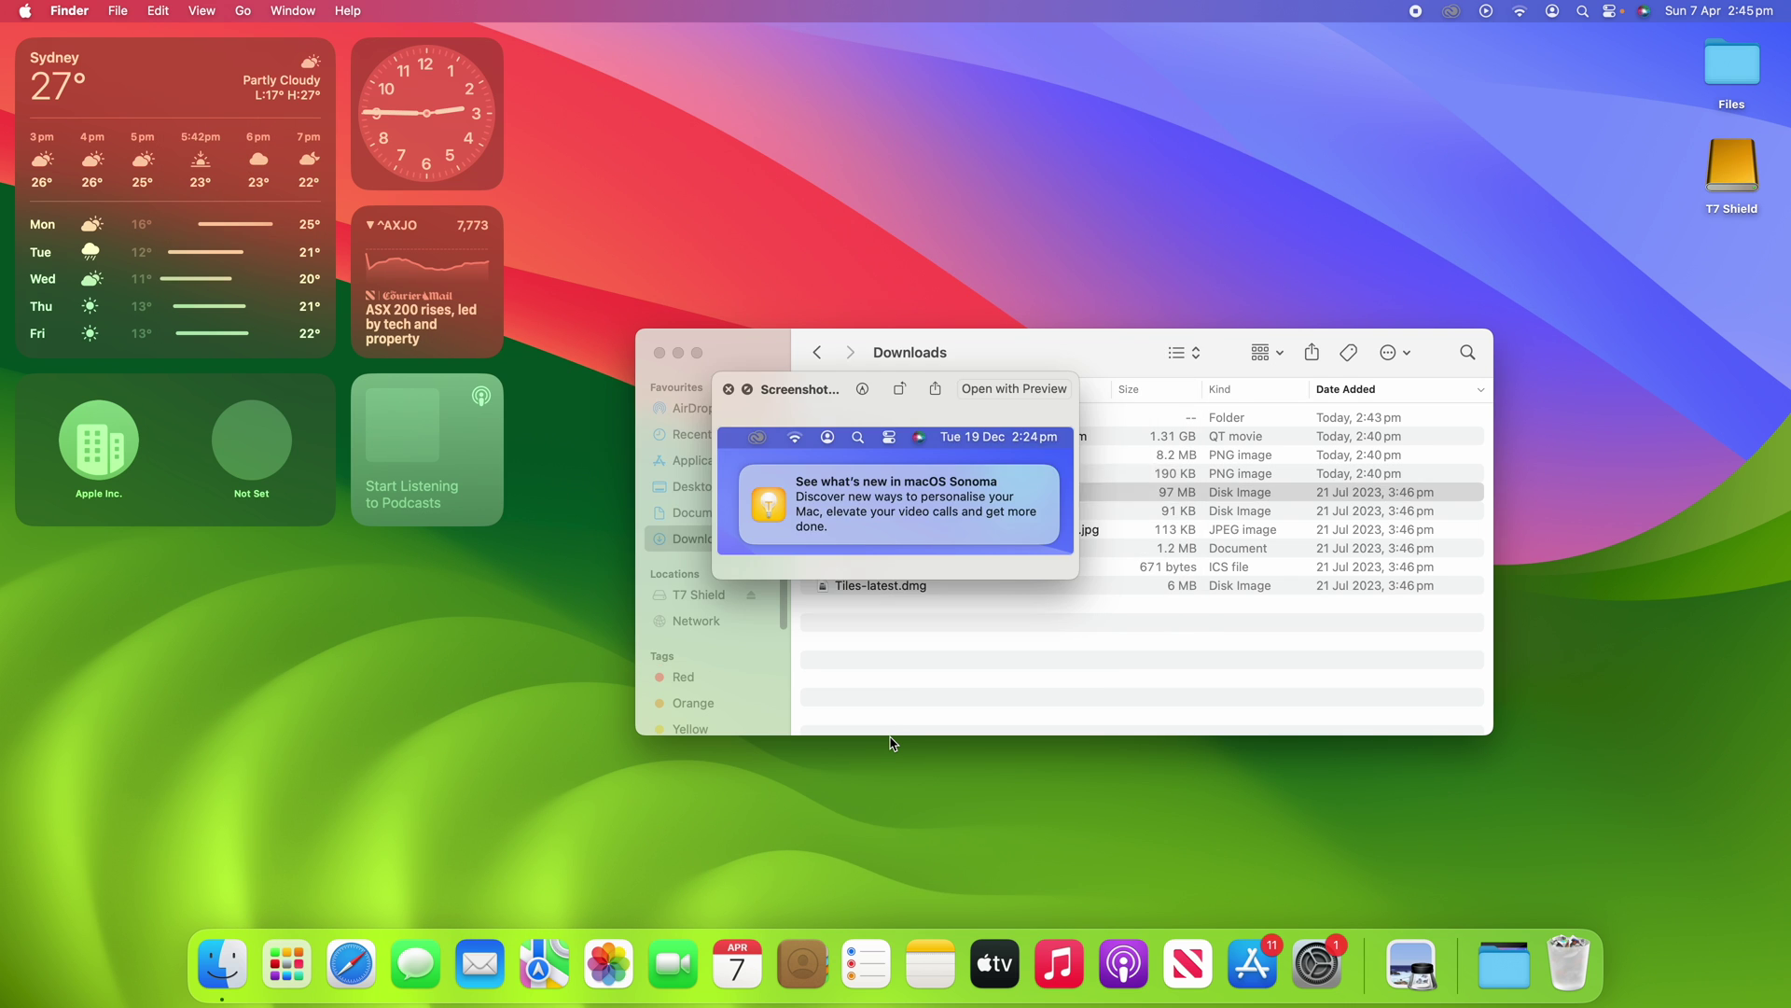
key("Down")
key("Down")
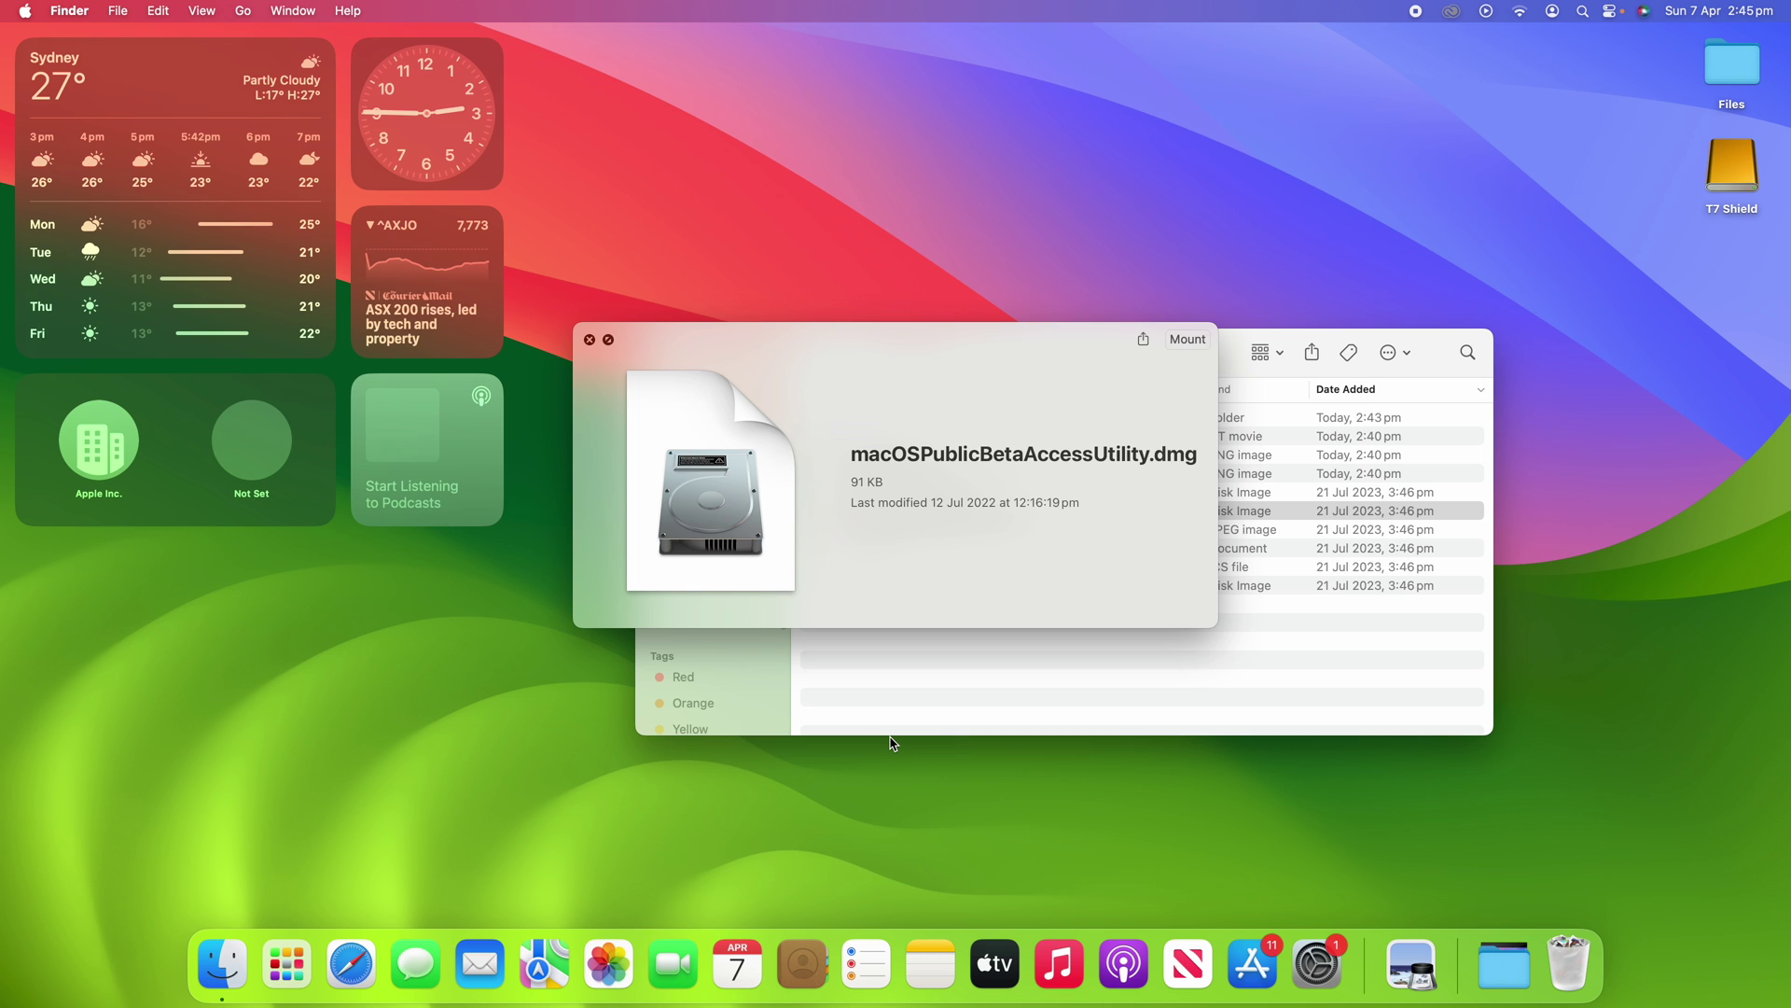
key("Down")
key("Down")
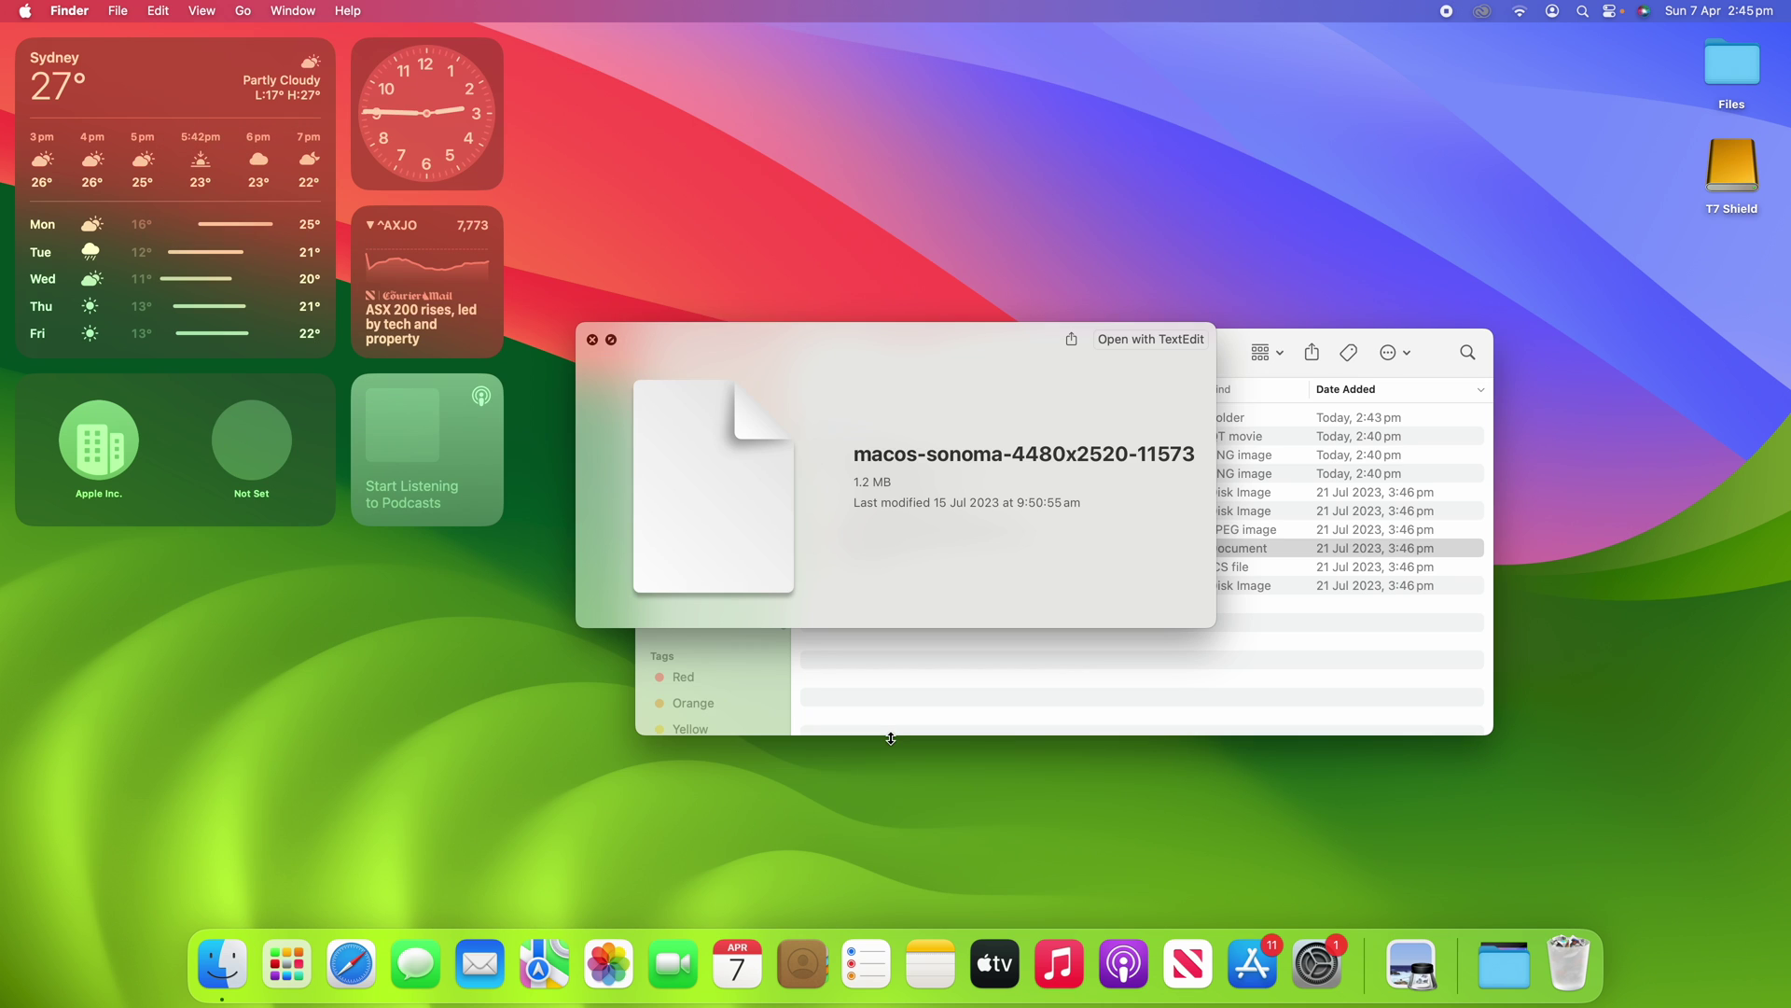
key("Down")
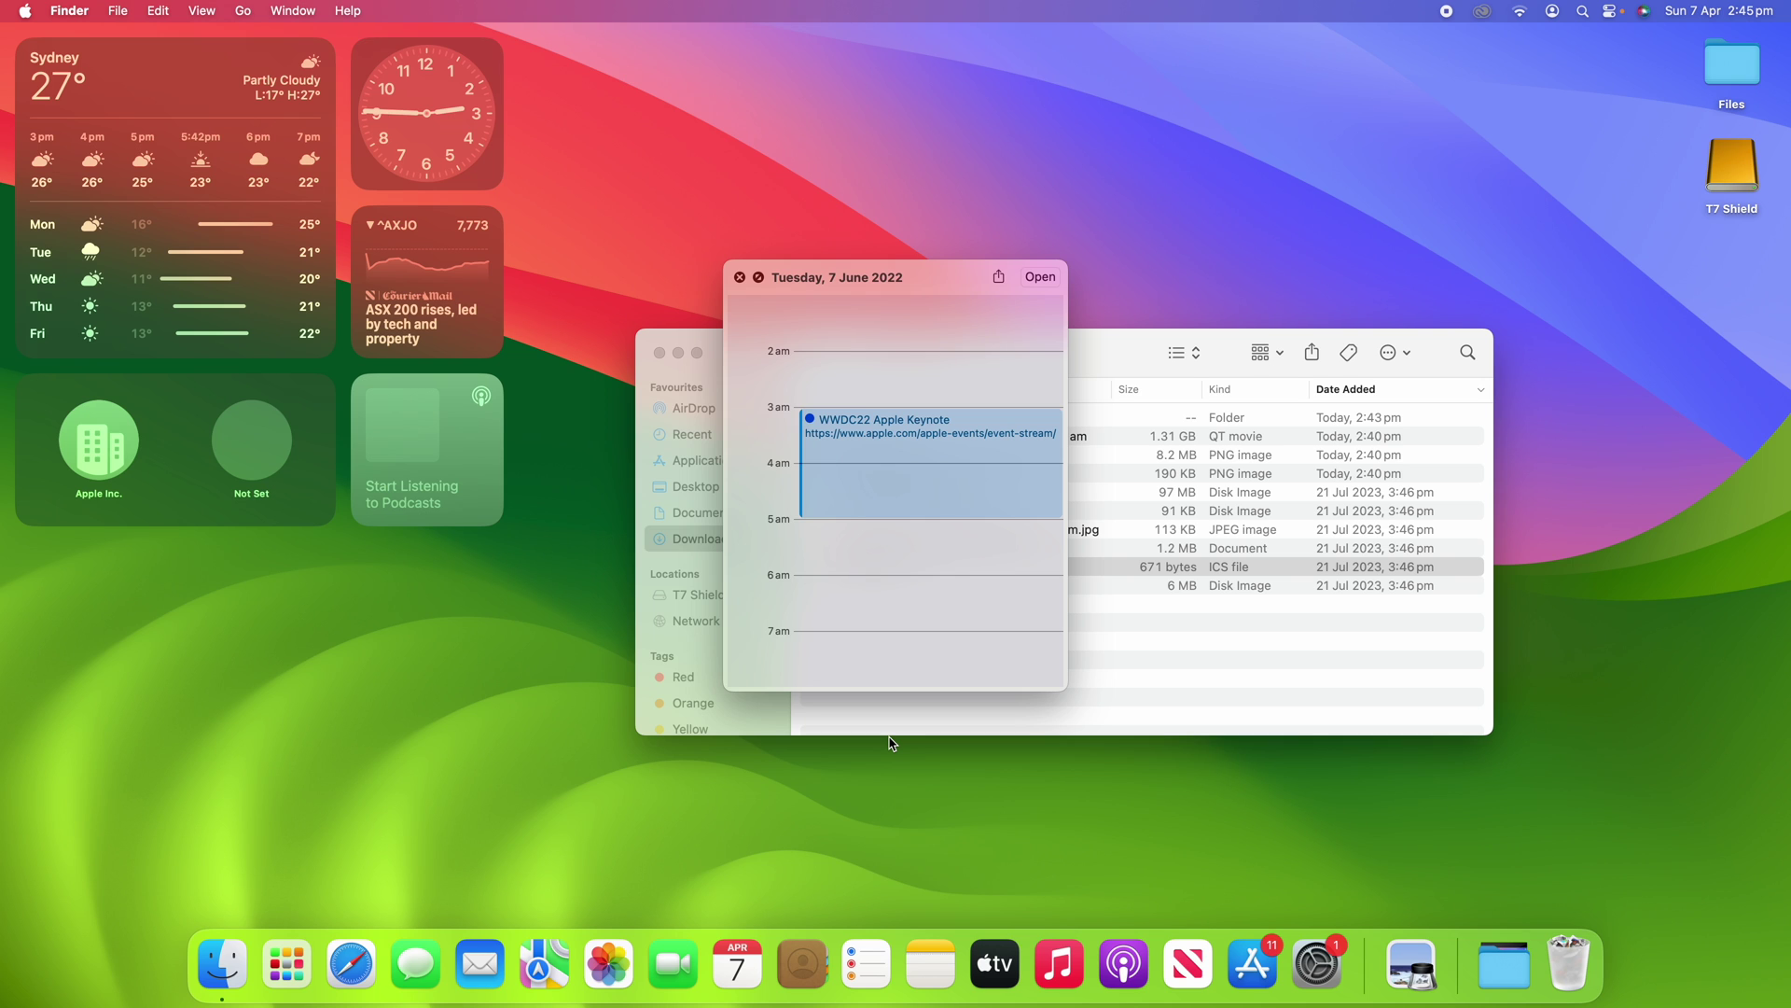
key("Down")
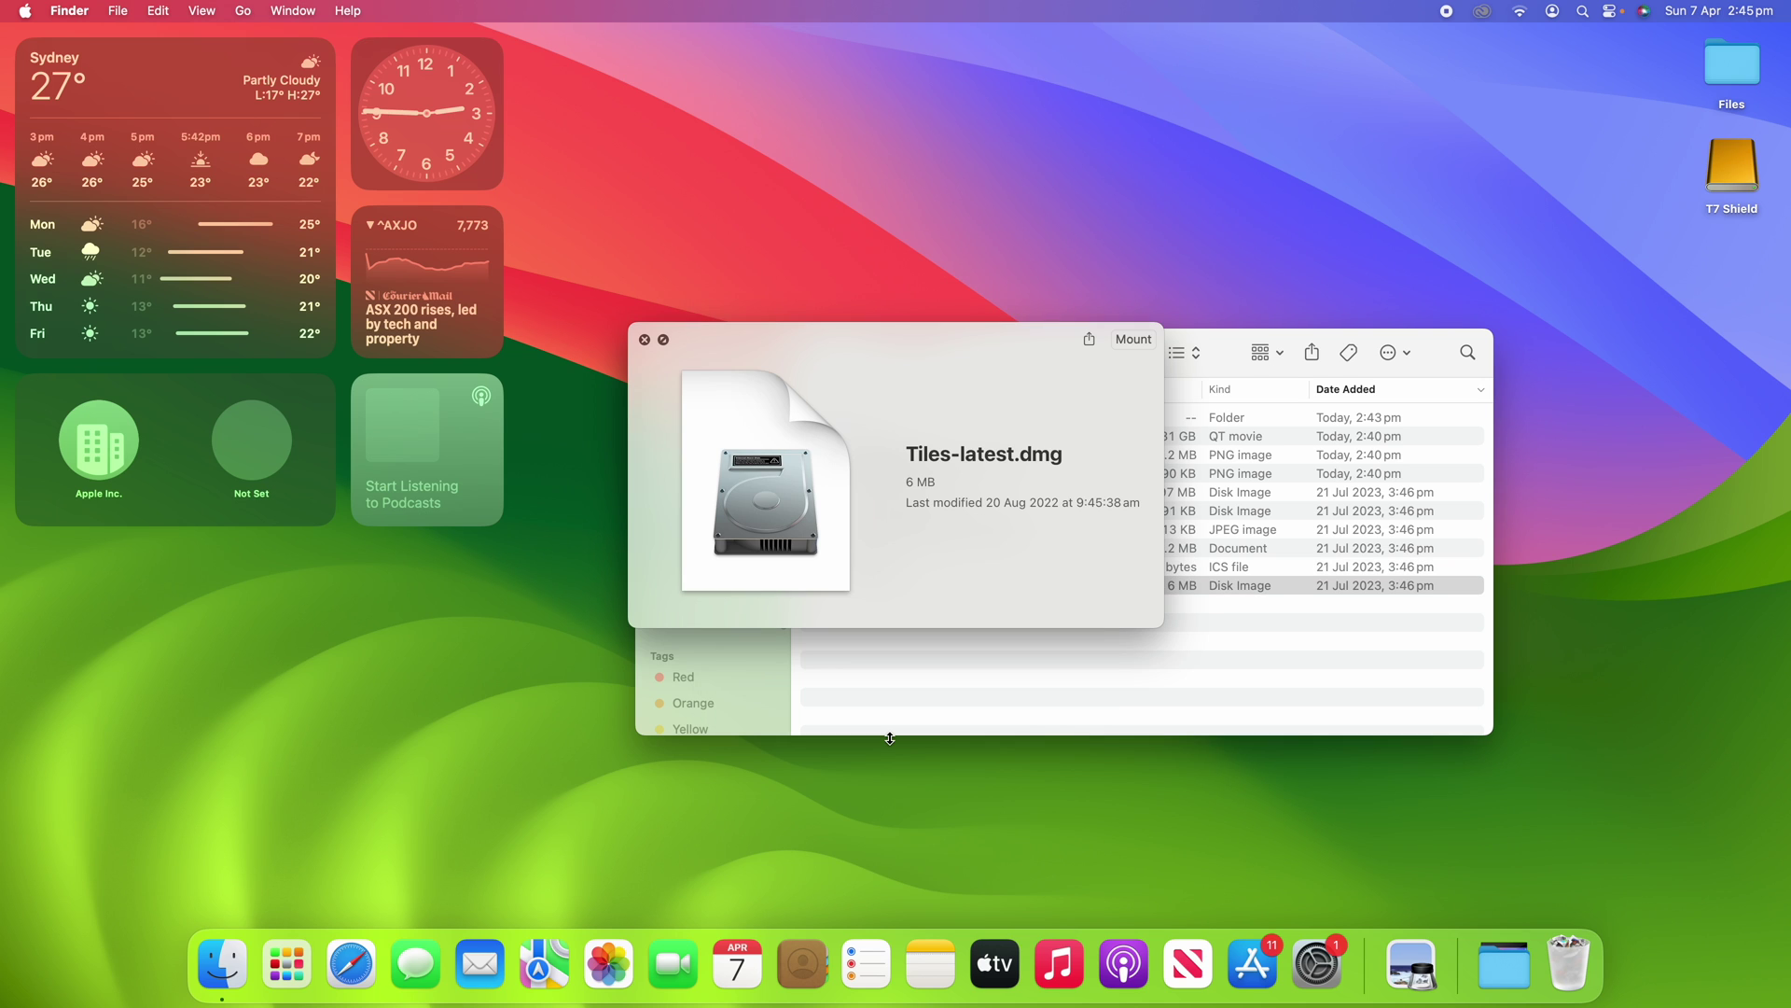
key("Up")
key("Up")
key("Up")
key("Up")
key("Up")
key("Up")
key("Up")
key("Up")
key("Up")
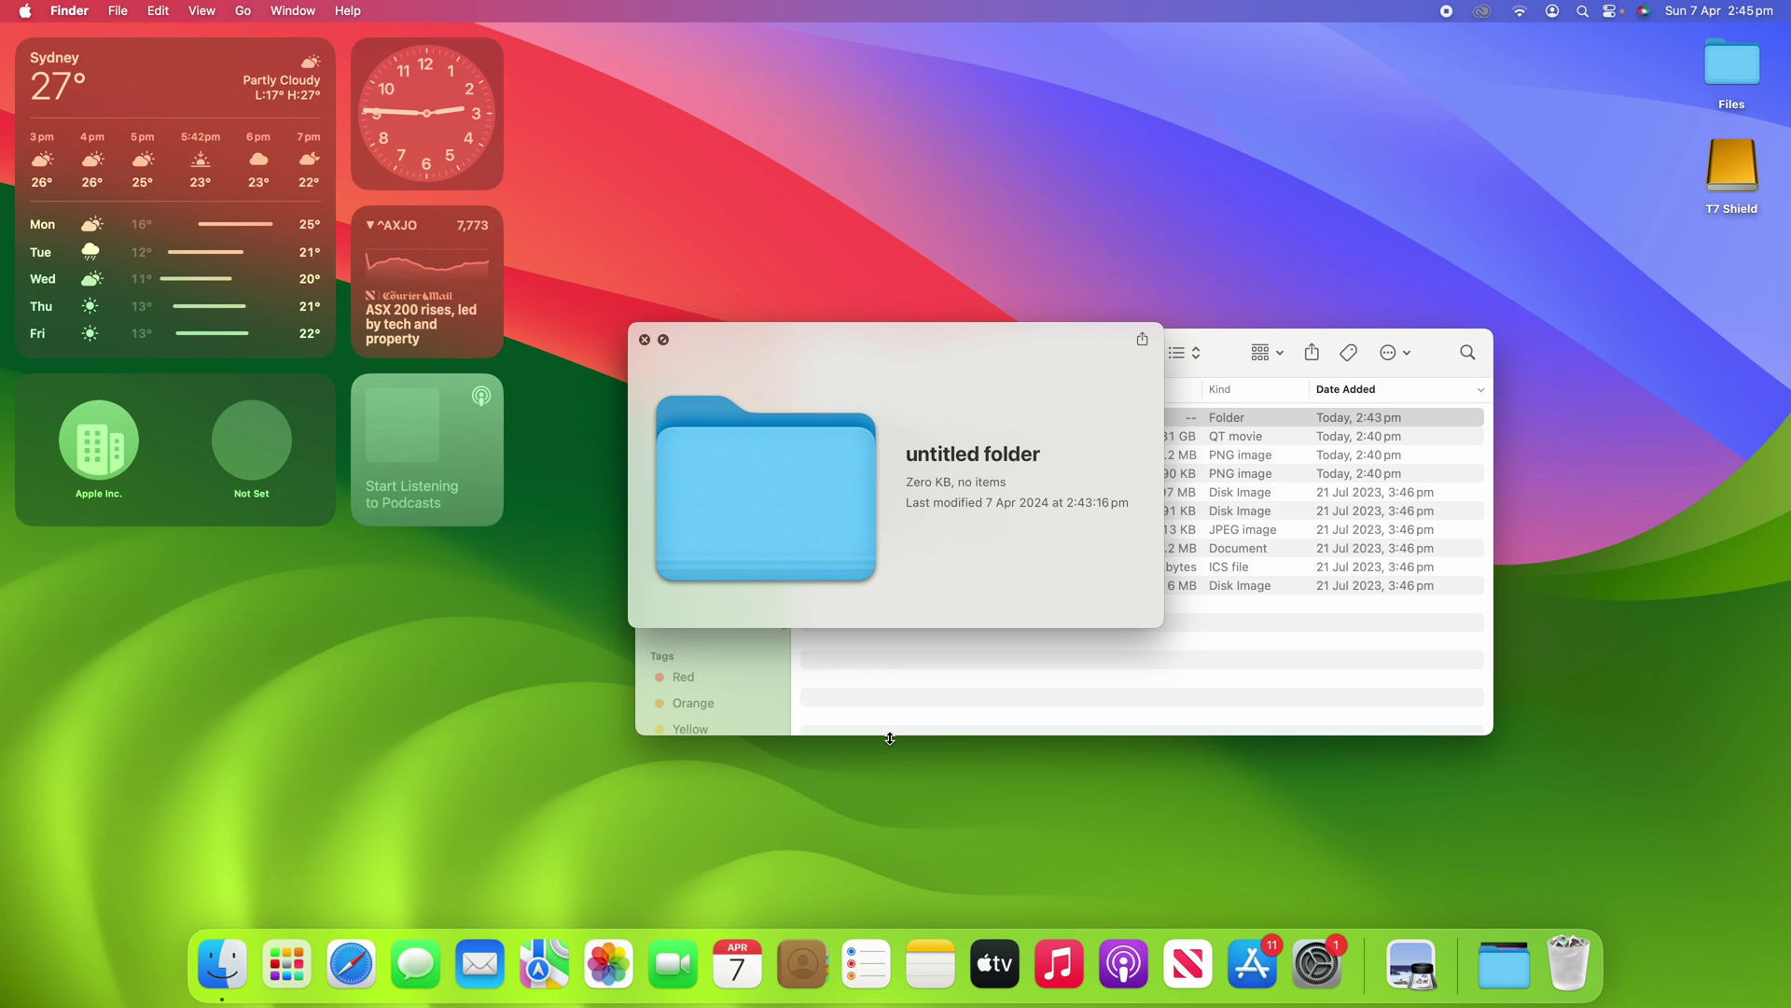
key("Down")
key("Down")
key("space")
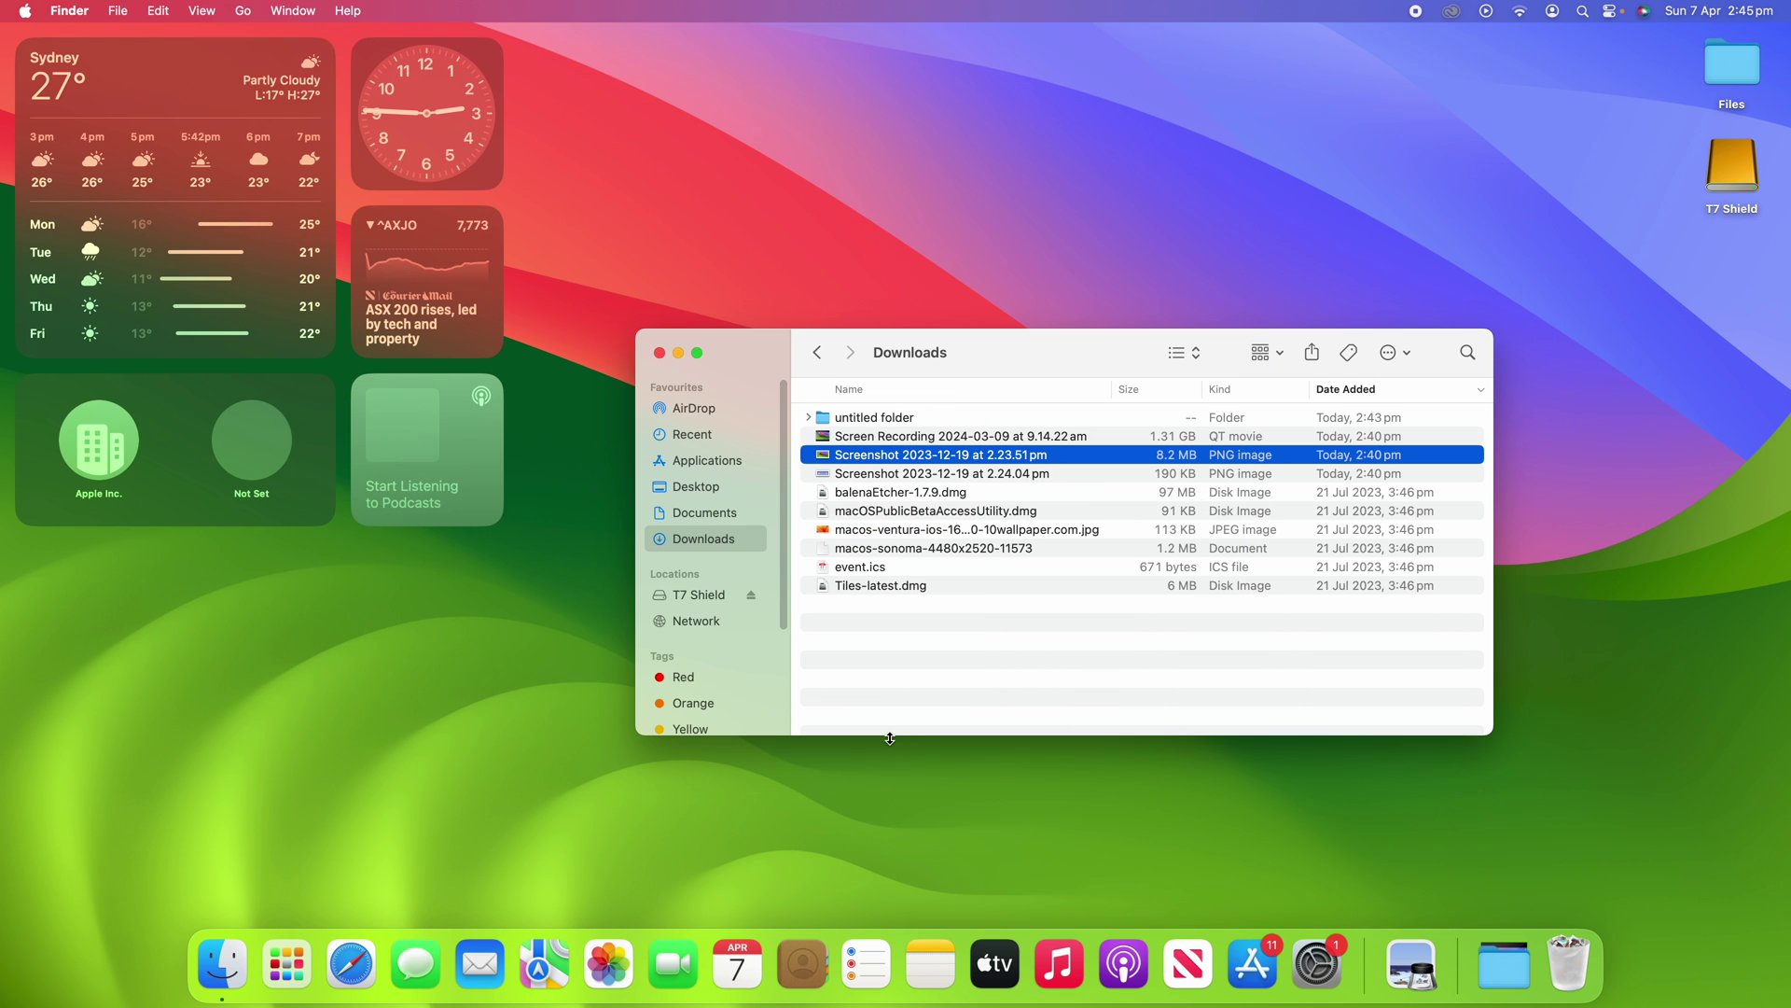
left_click(866, 673)
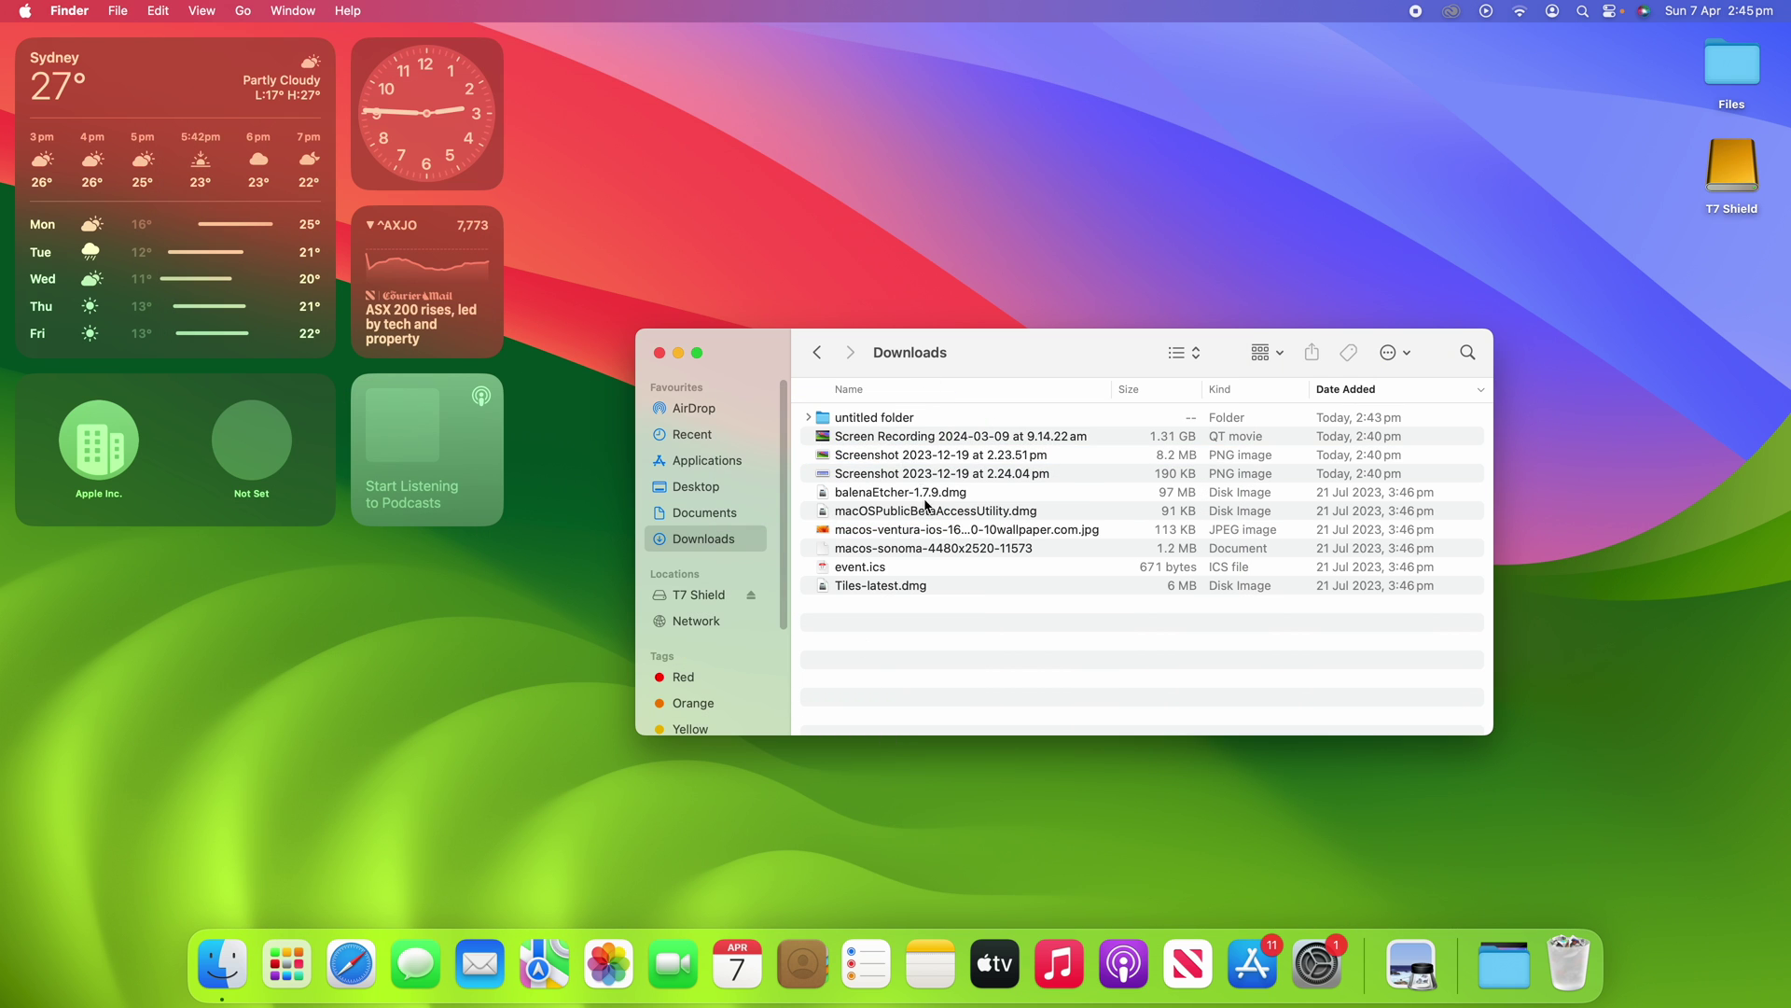
left_click(893, 457)
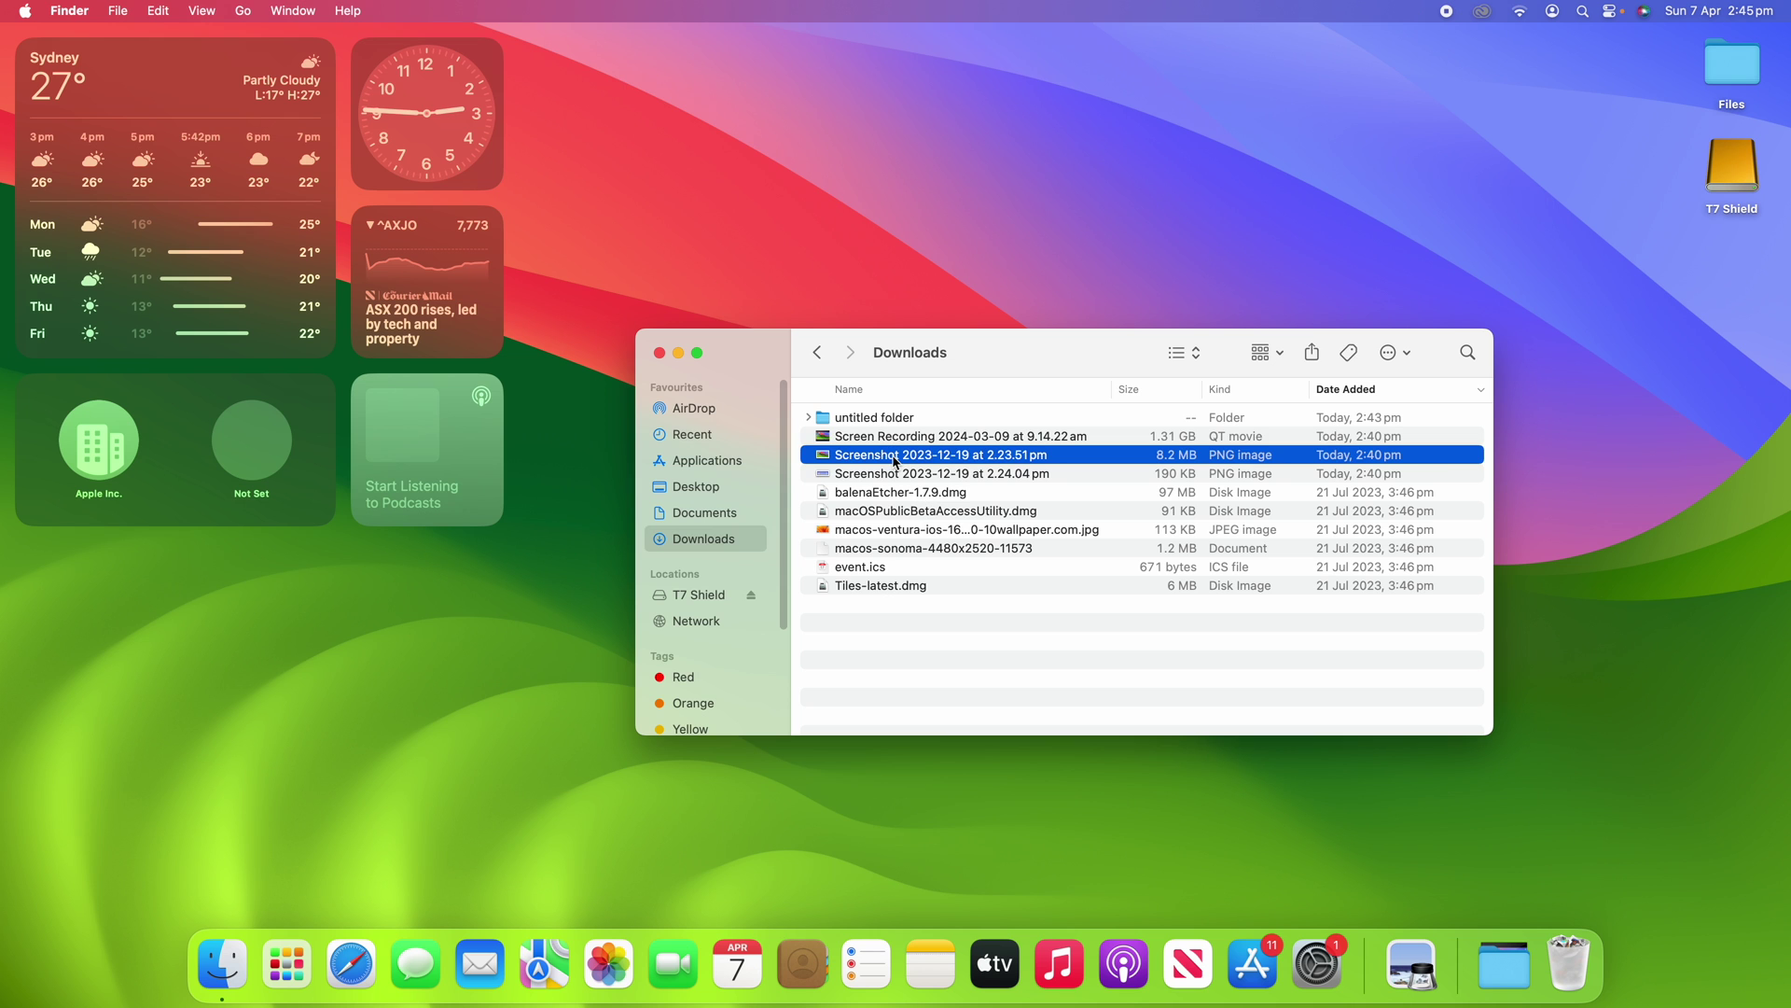
double_click(893, 457)
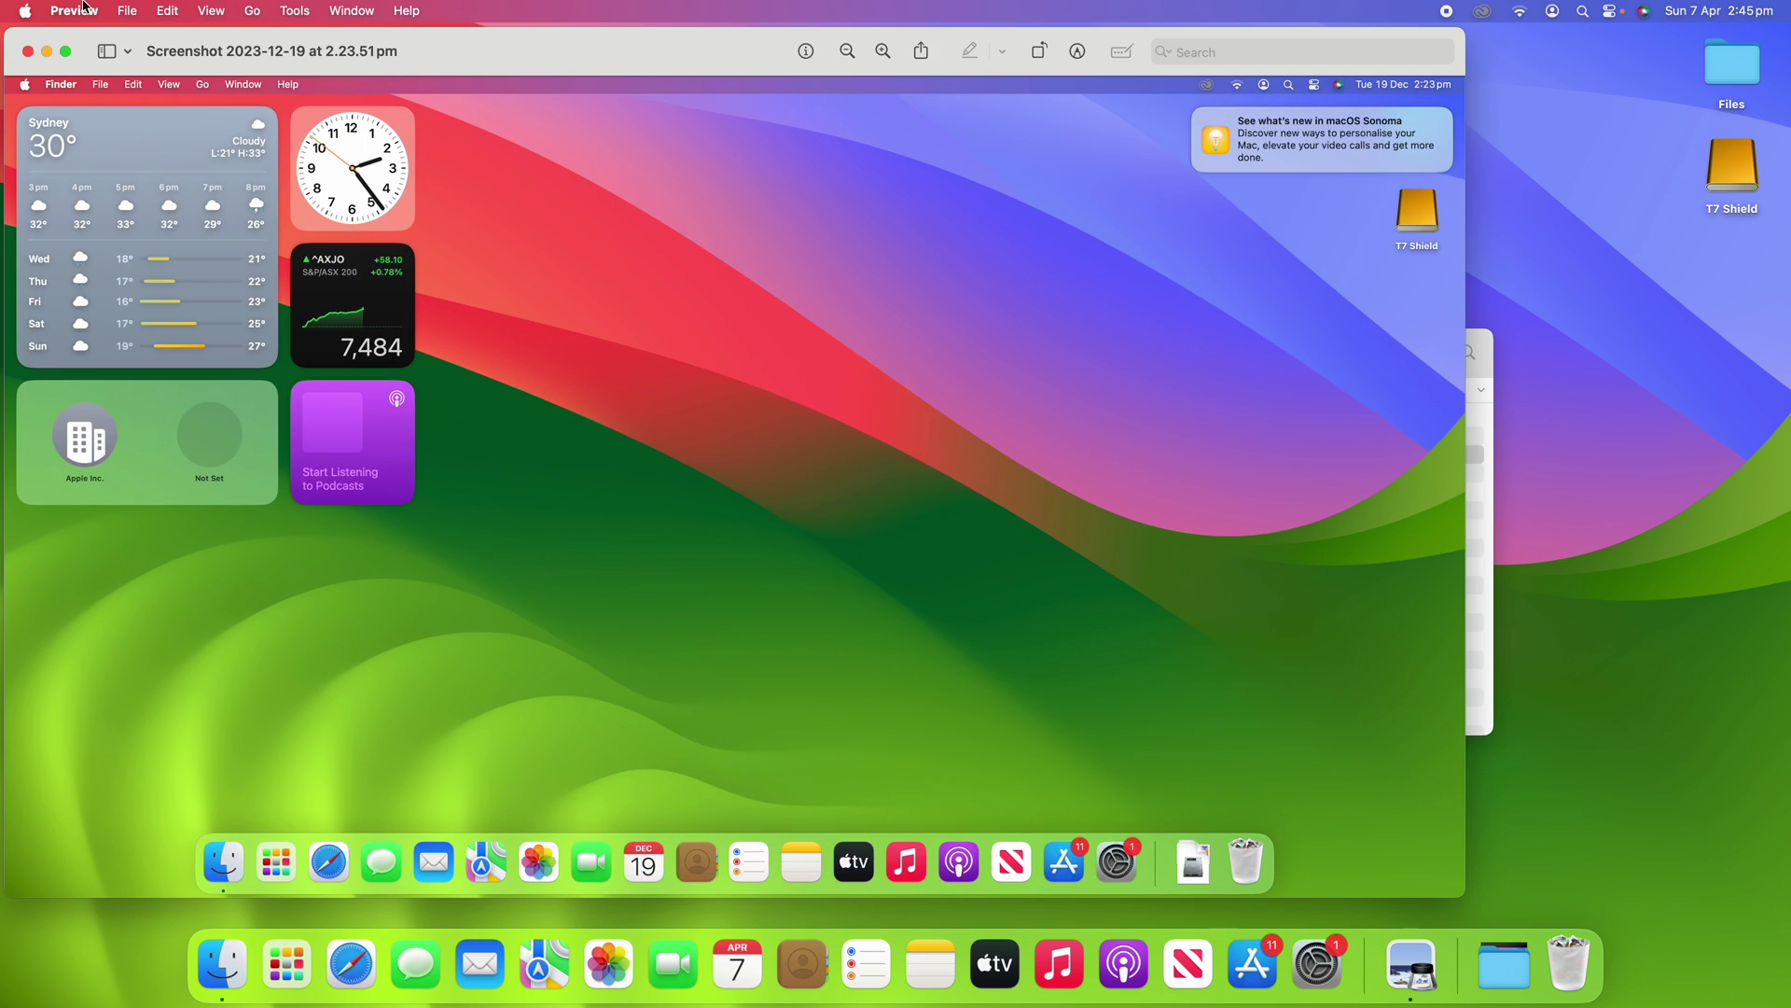
left_click(77, 10)
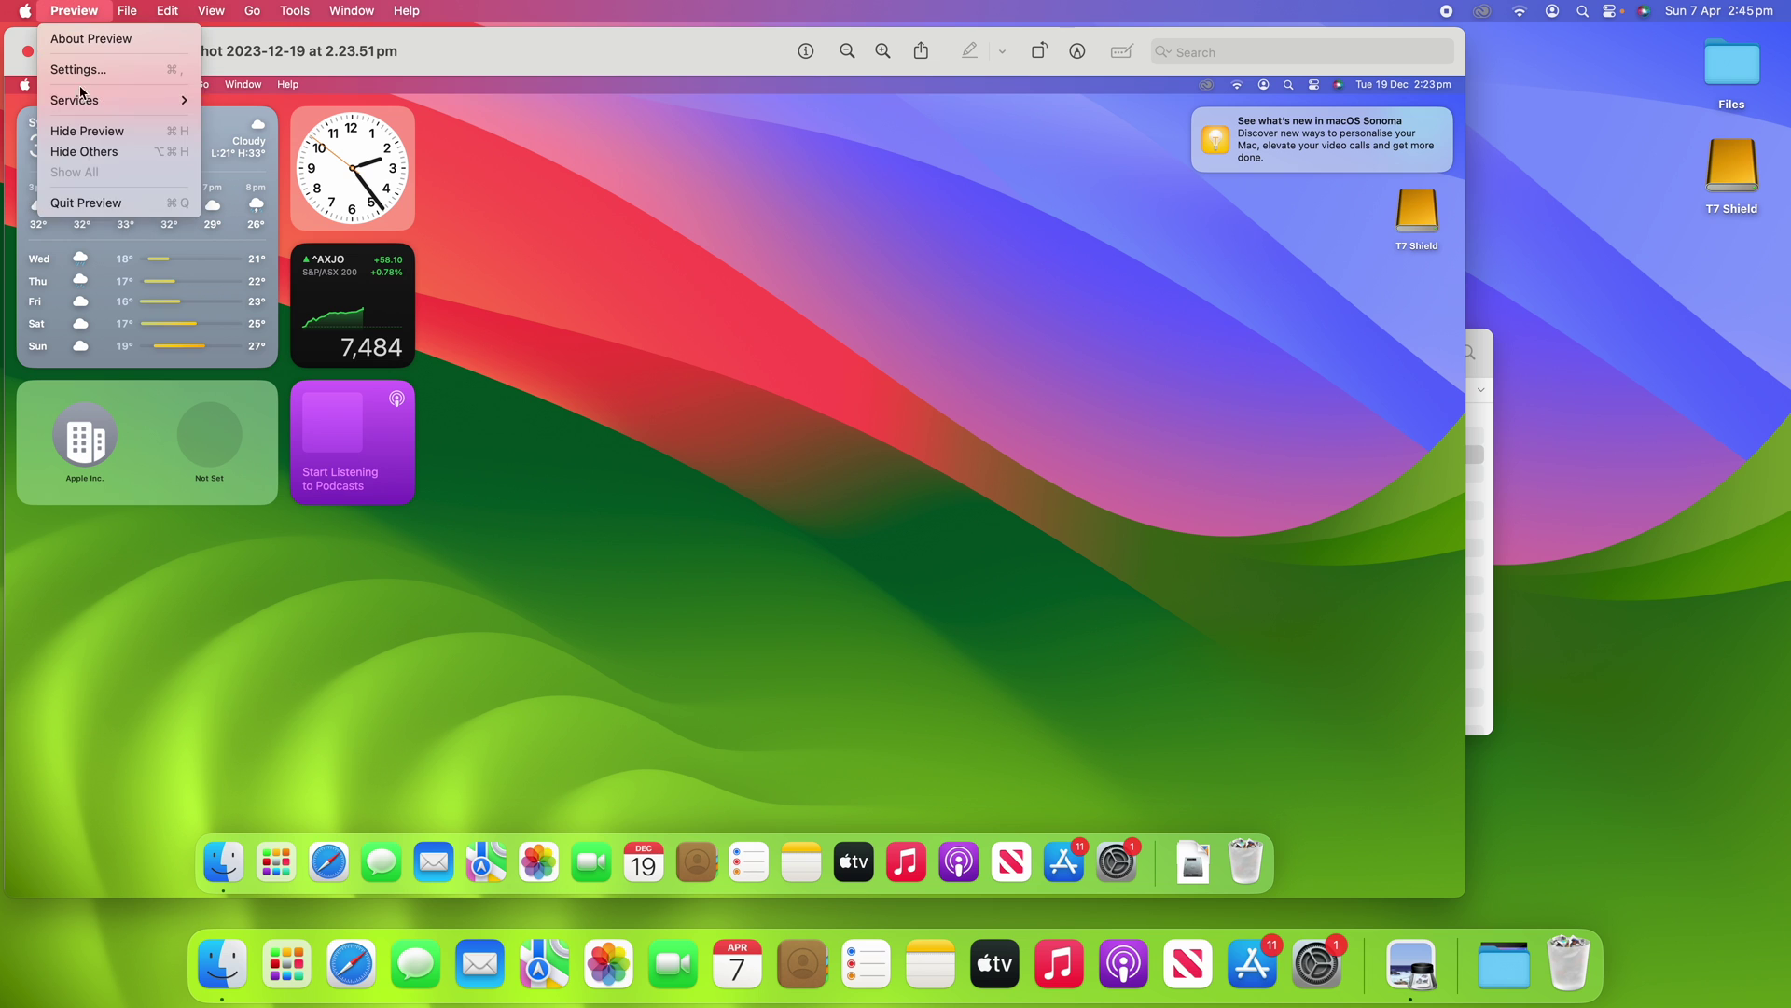
left_click(86, 202)
left_click(1178, 682)
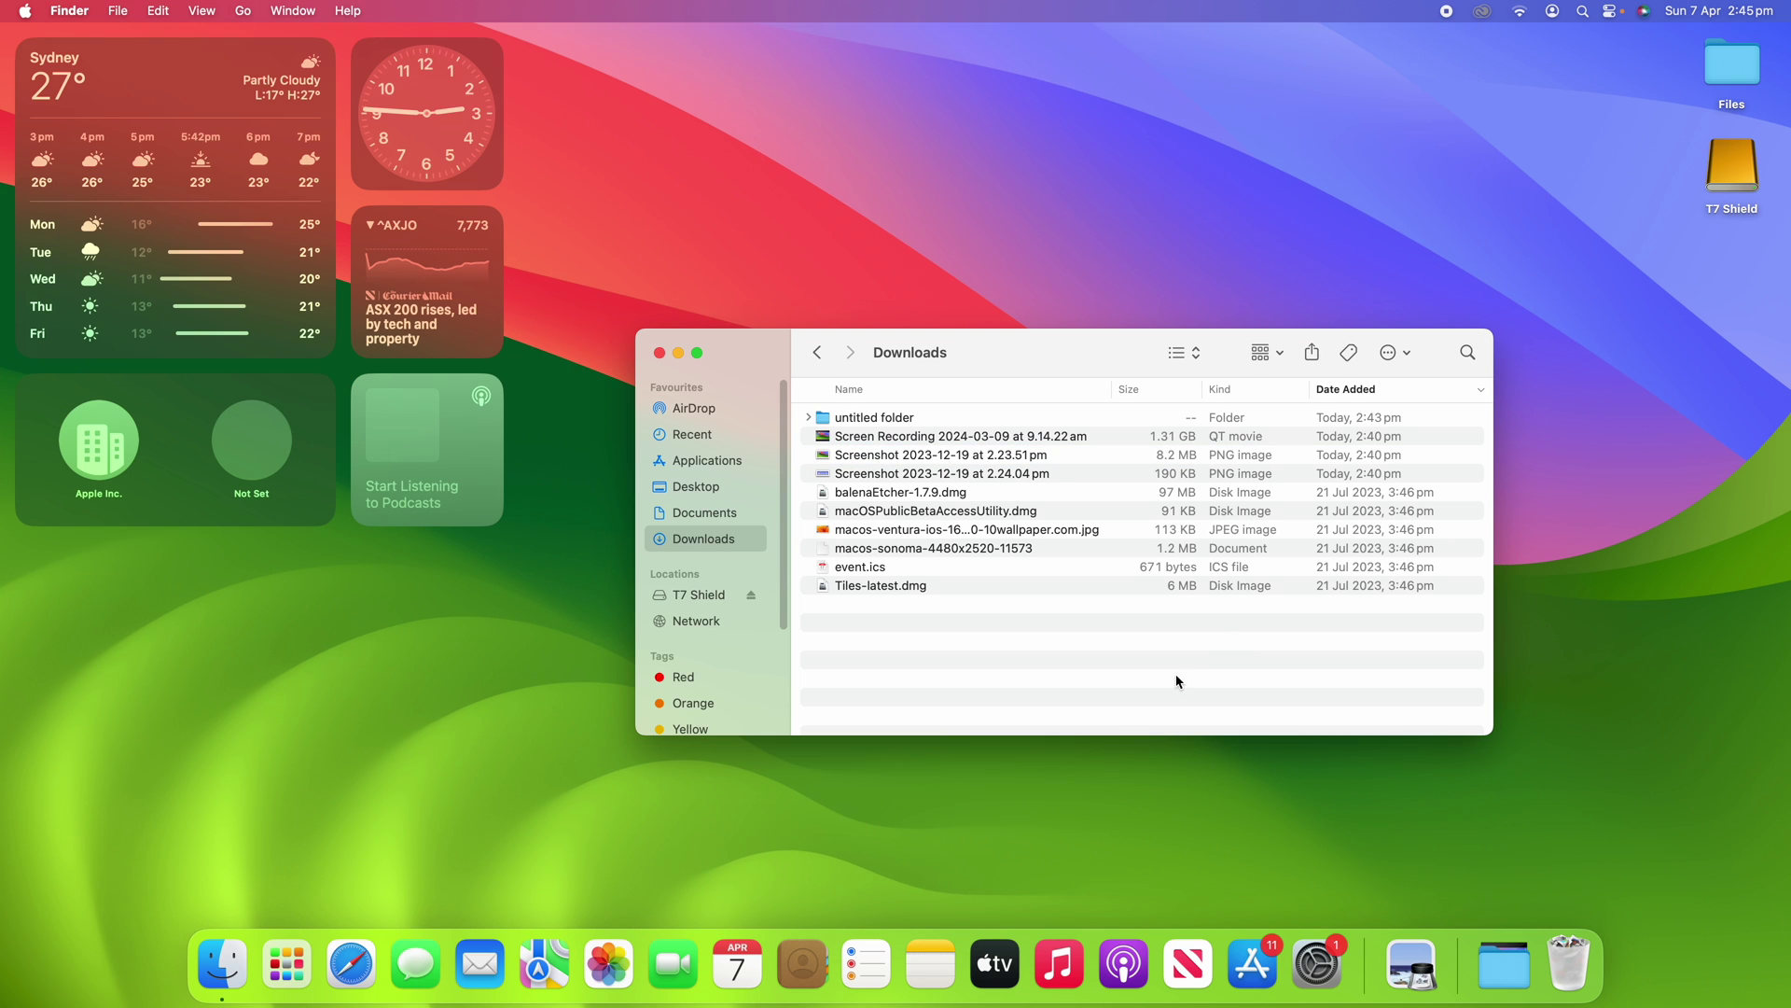
left_click(982, 586)
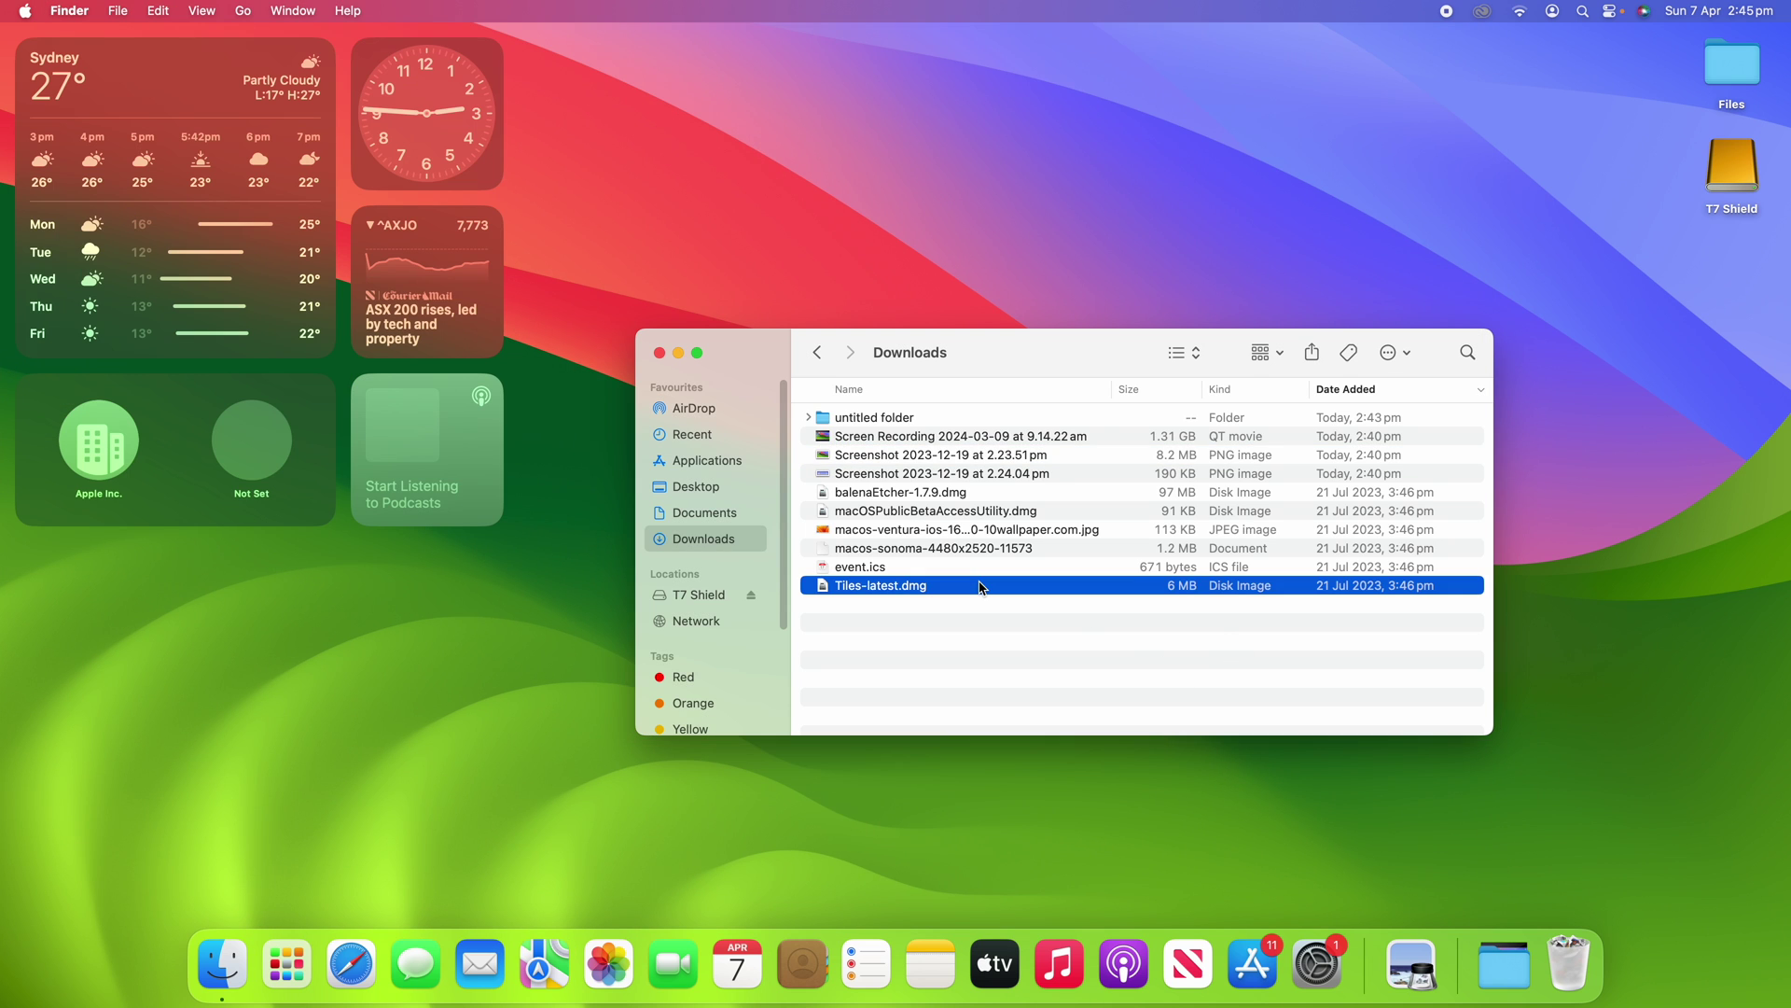
key("space")
key("Up")
key("Up")
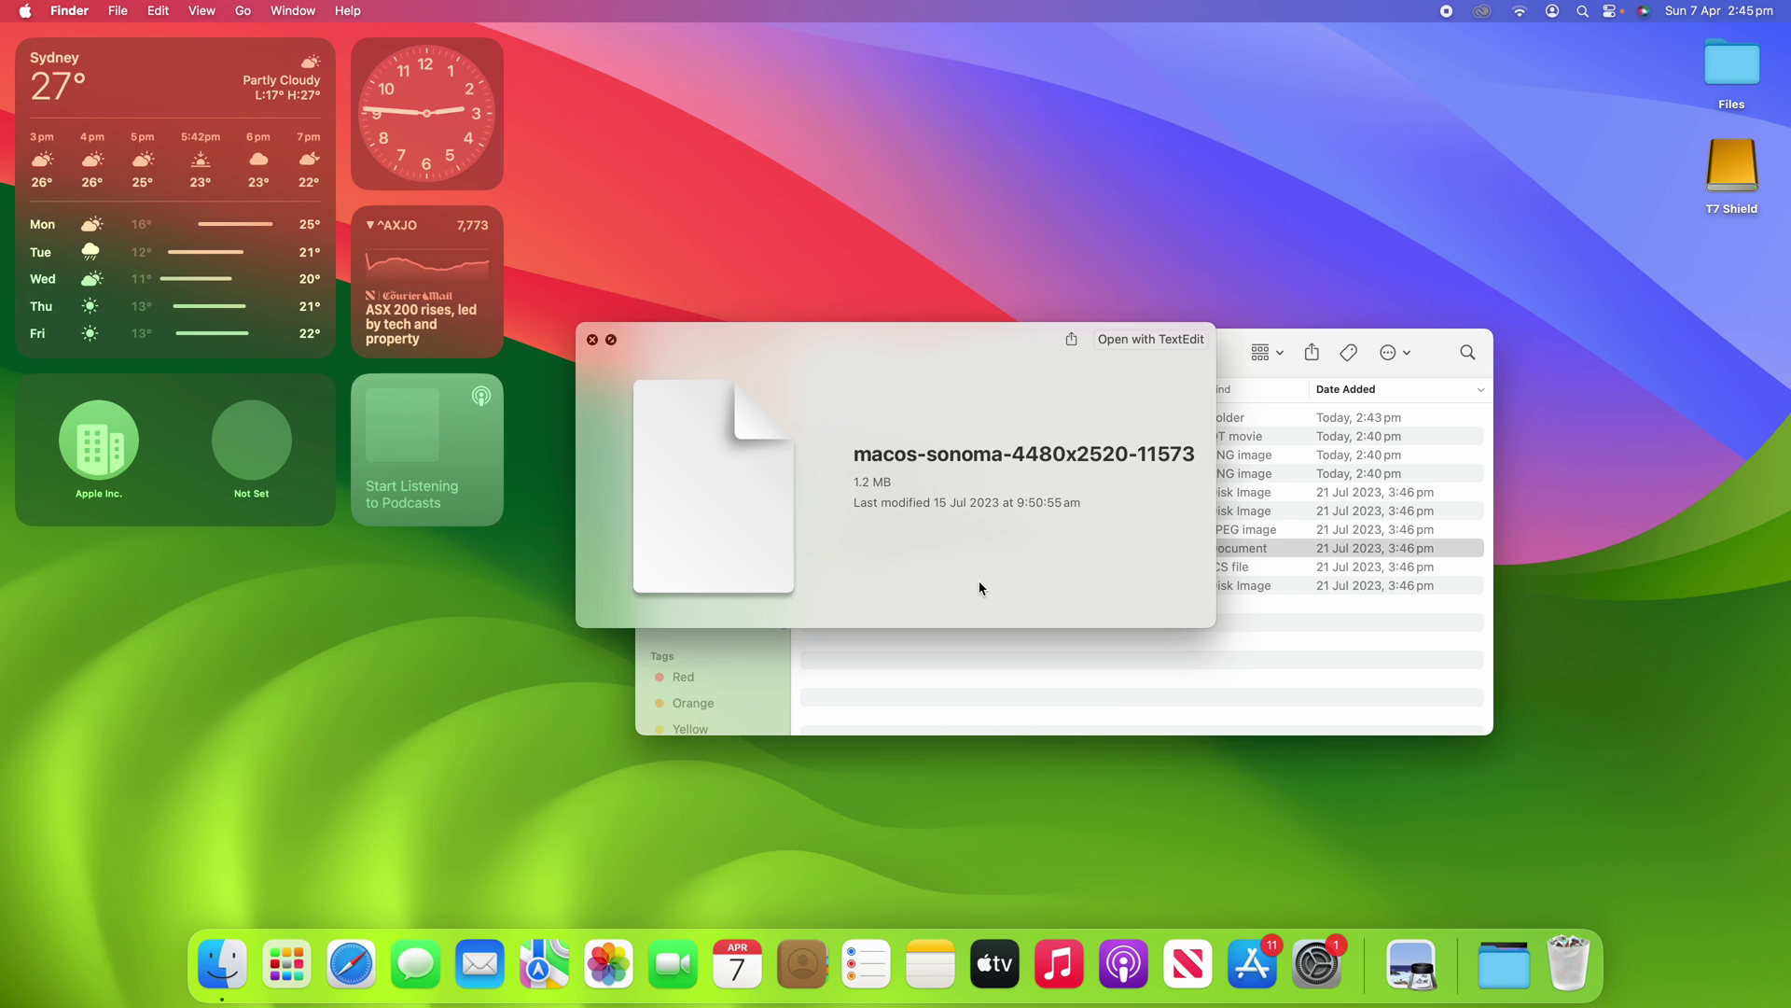
key("Up")
key("Up")
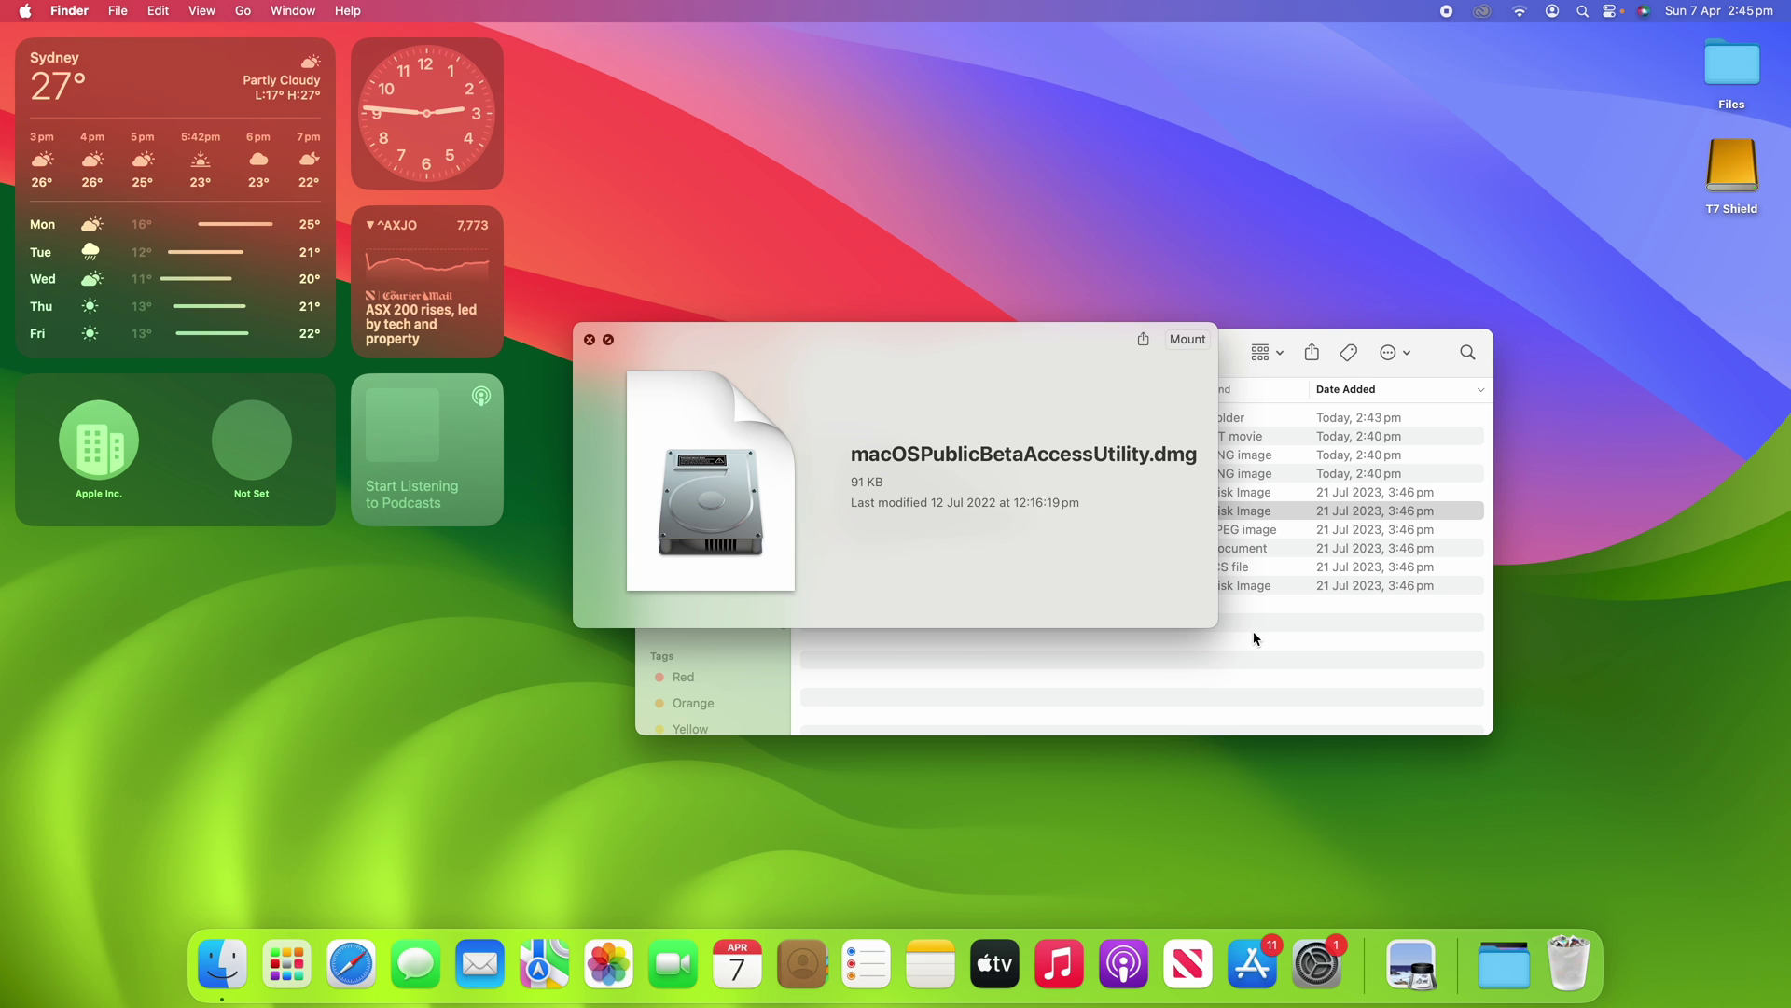
key("space")
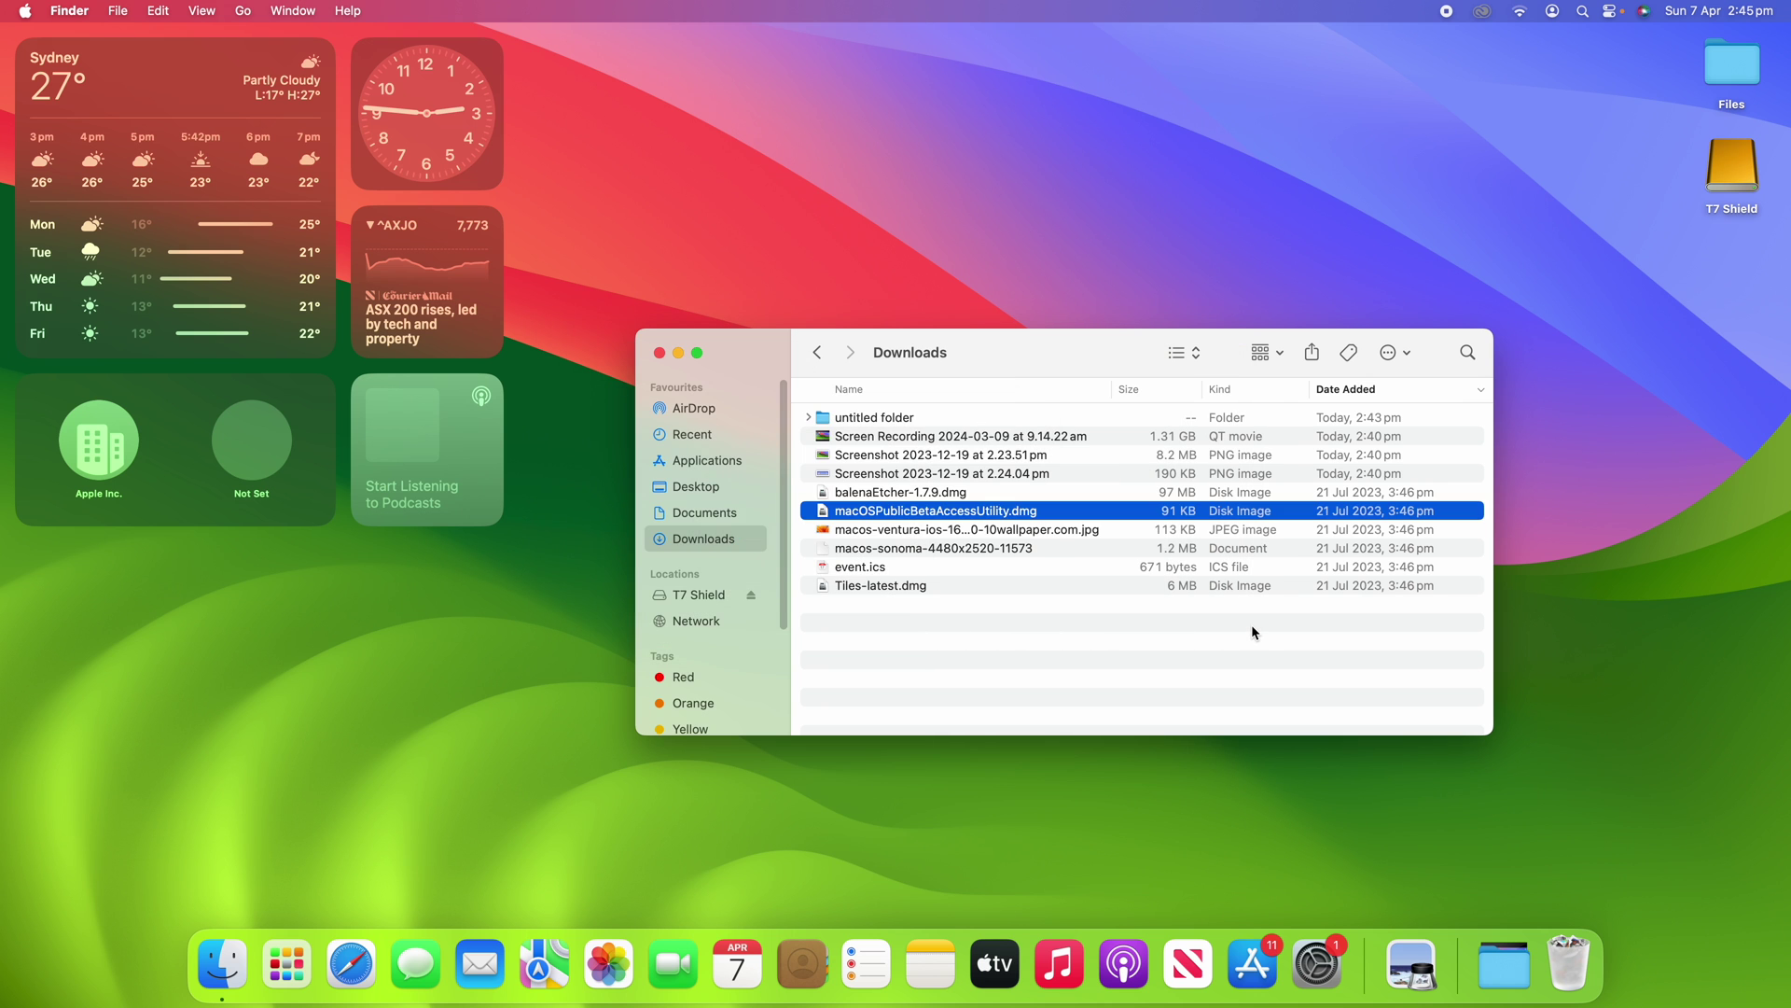
key("space")
key("Down")
key("Up")
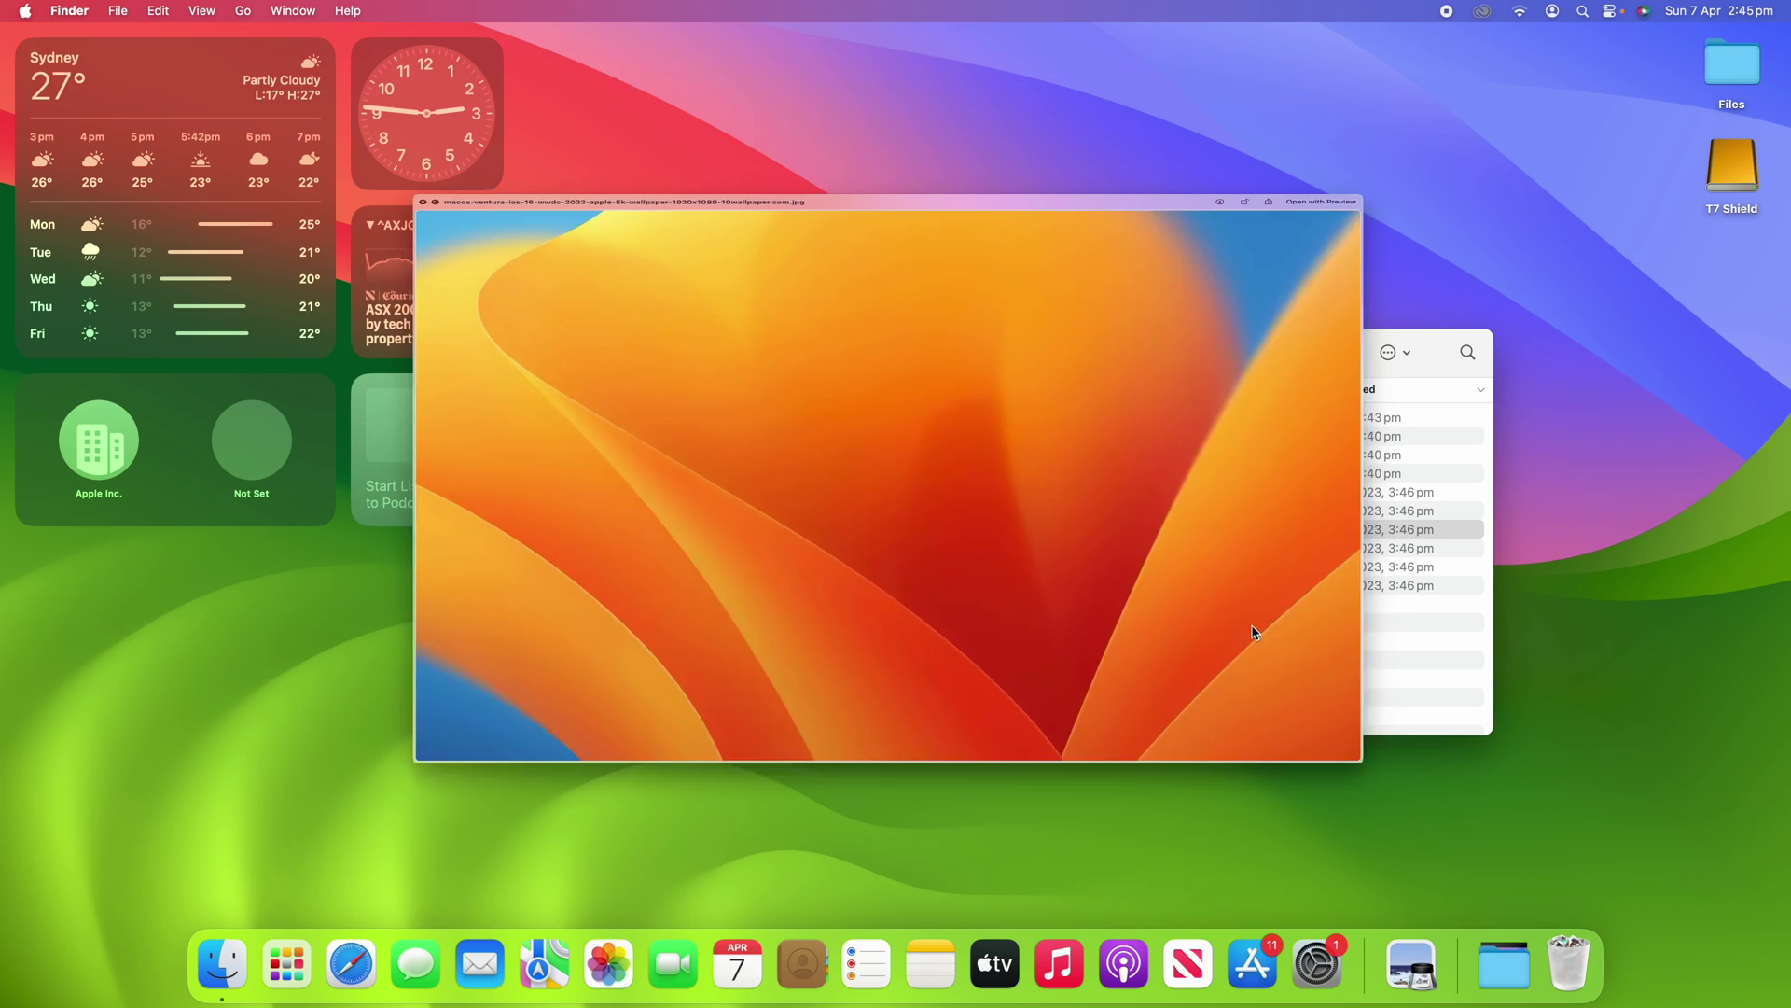
key("Down")
key("Up")
key("Down")
key("Up")
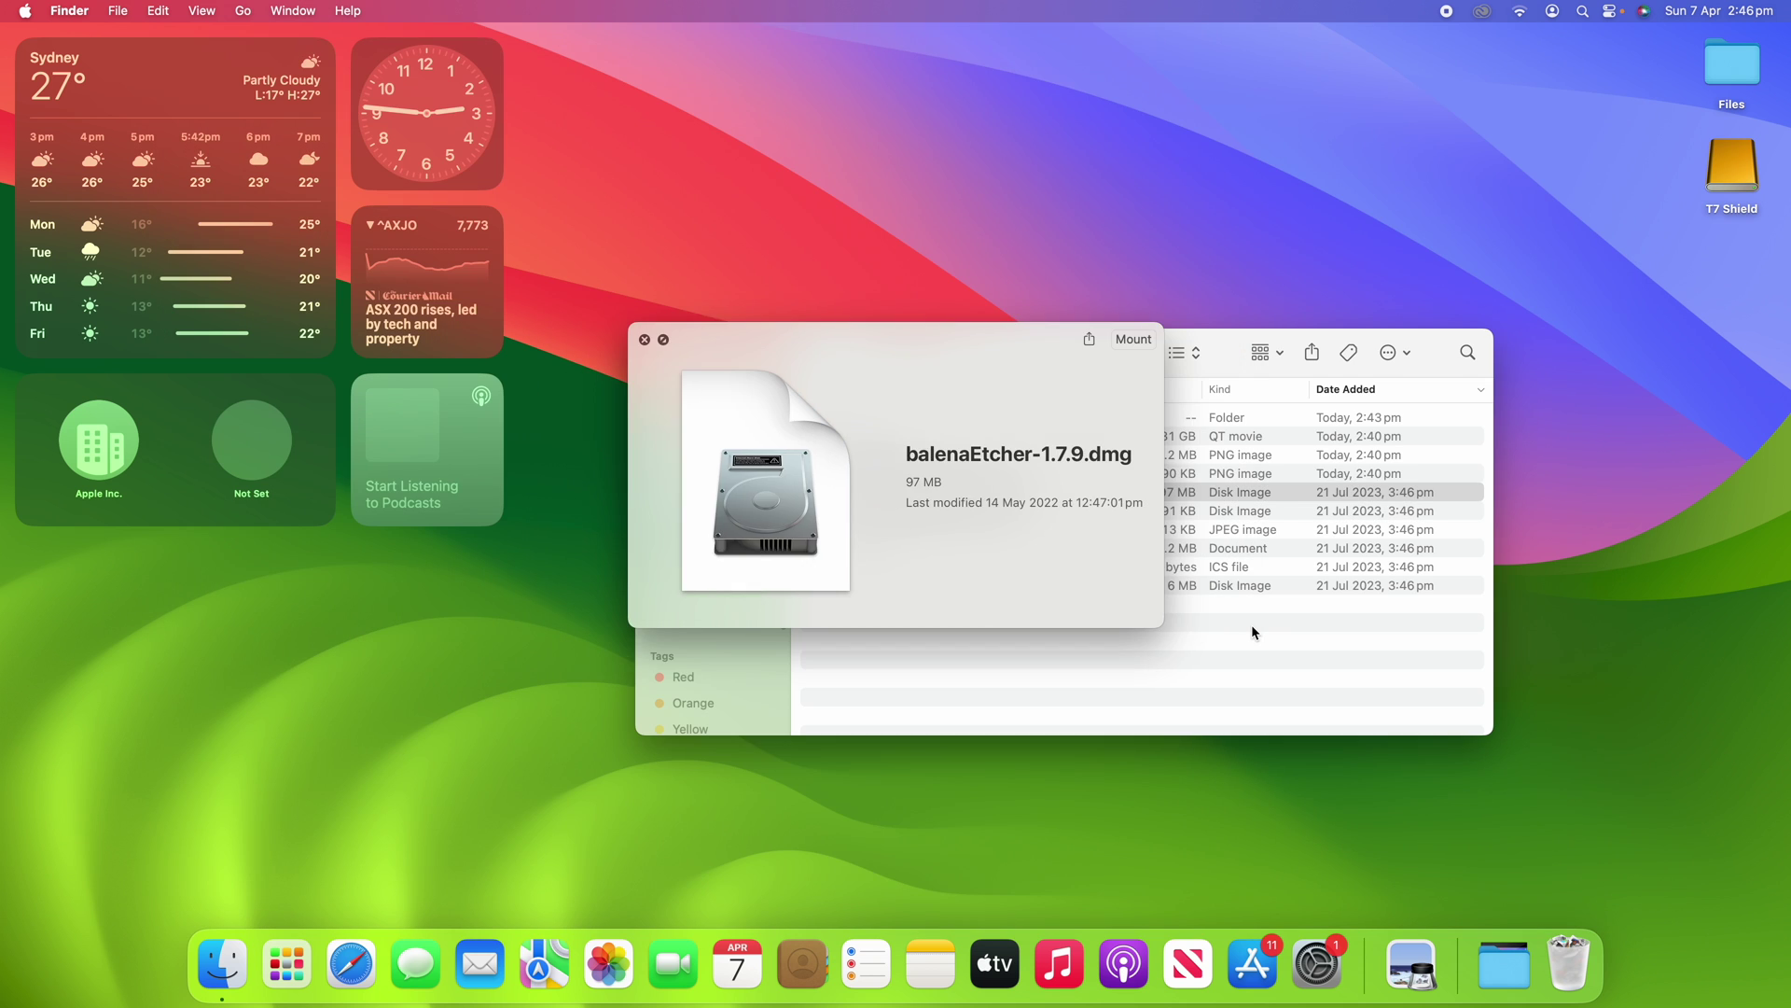
key("Up")
key("Up")
key("space")
key("space")
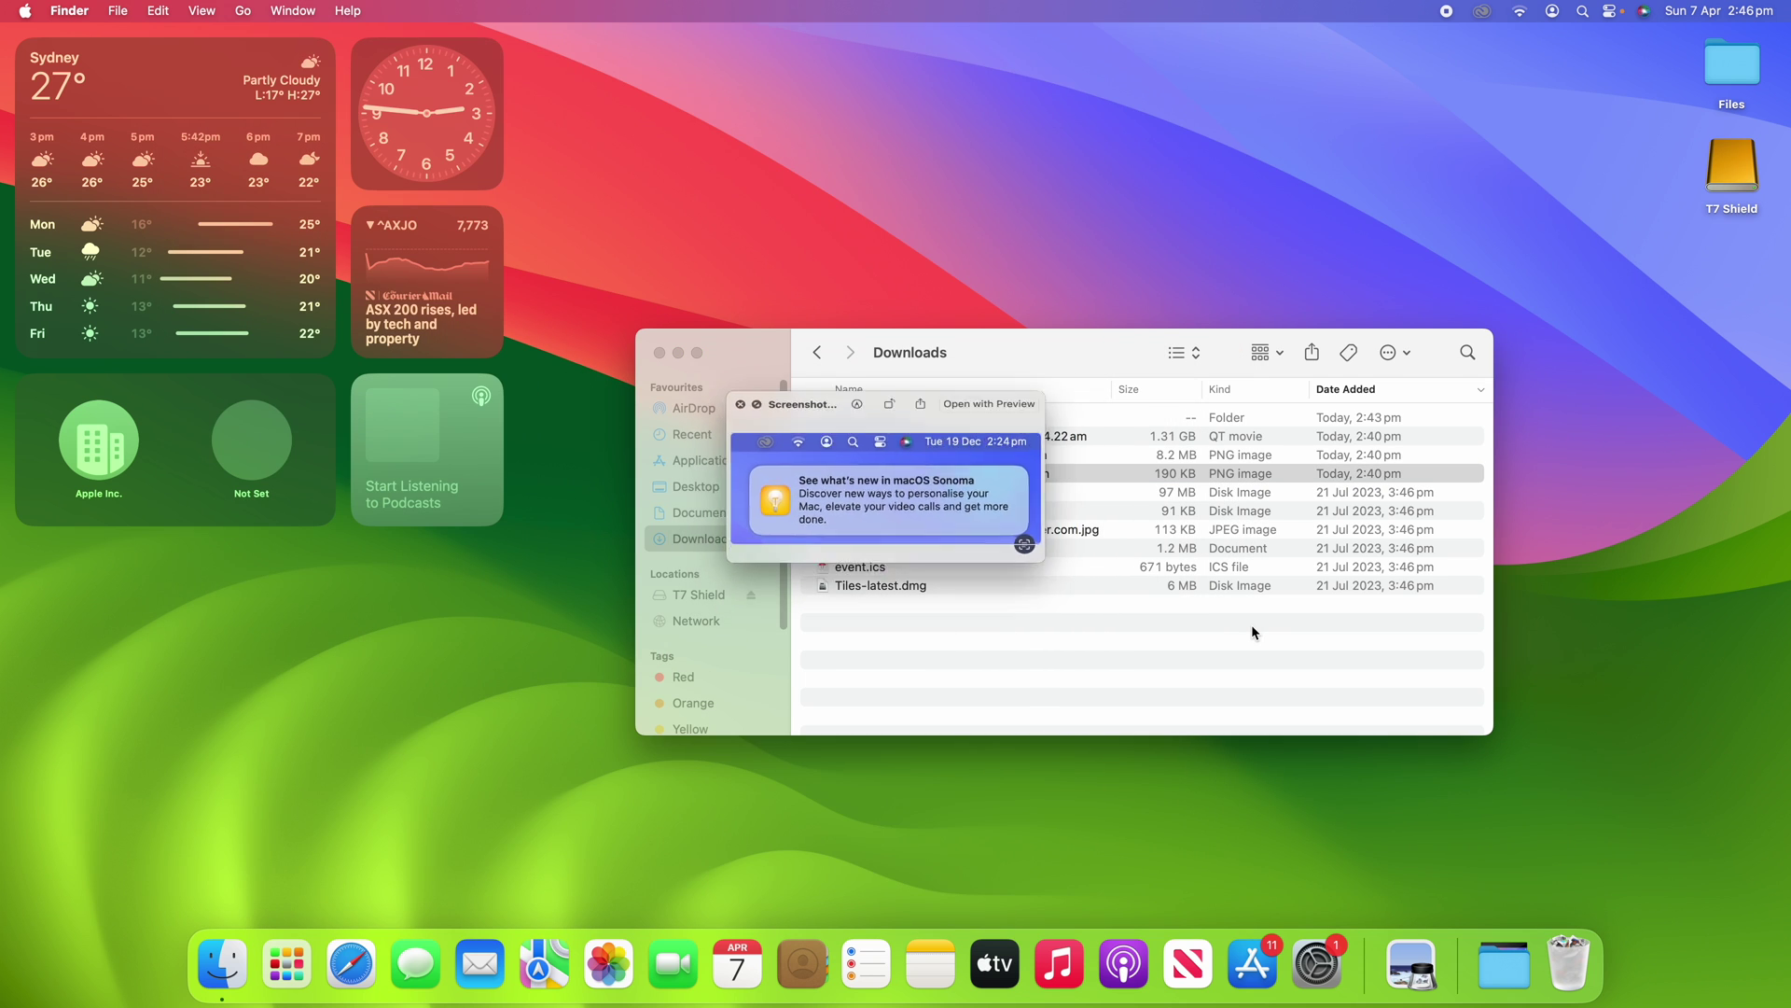
key("space")
key("Up")
key("space")
key("space")
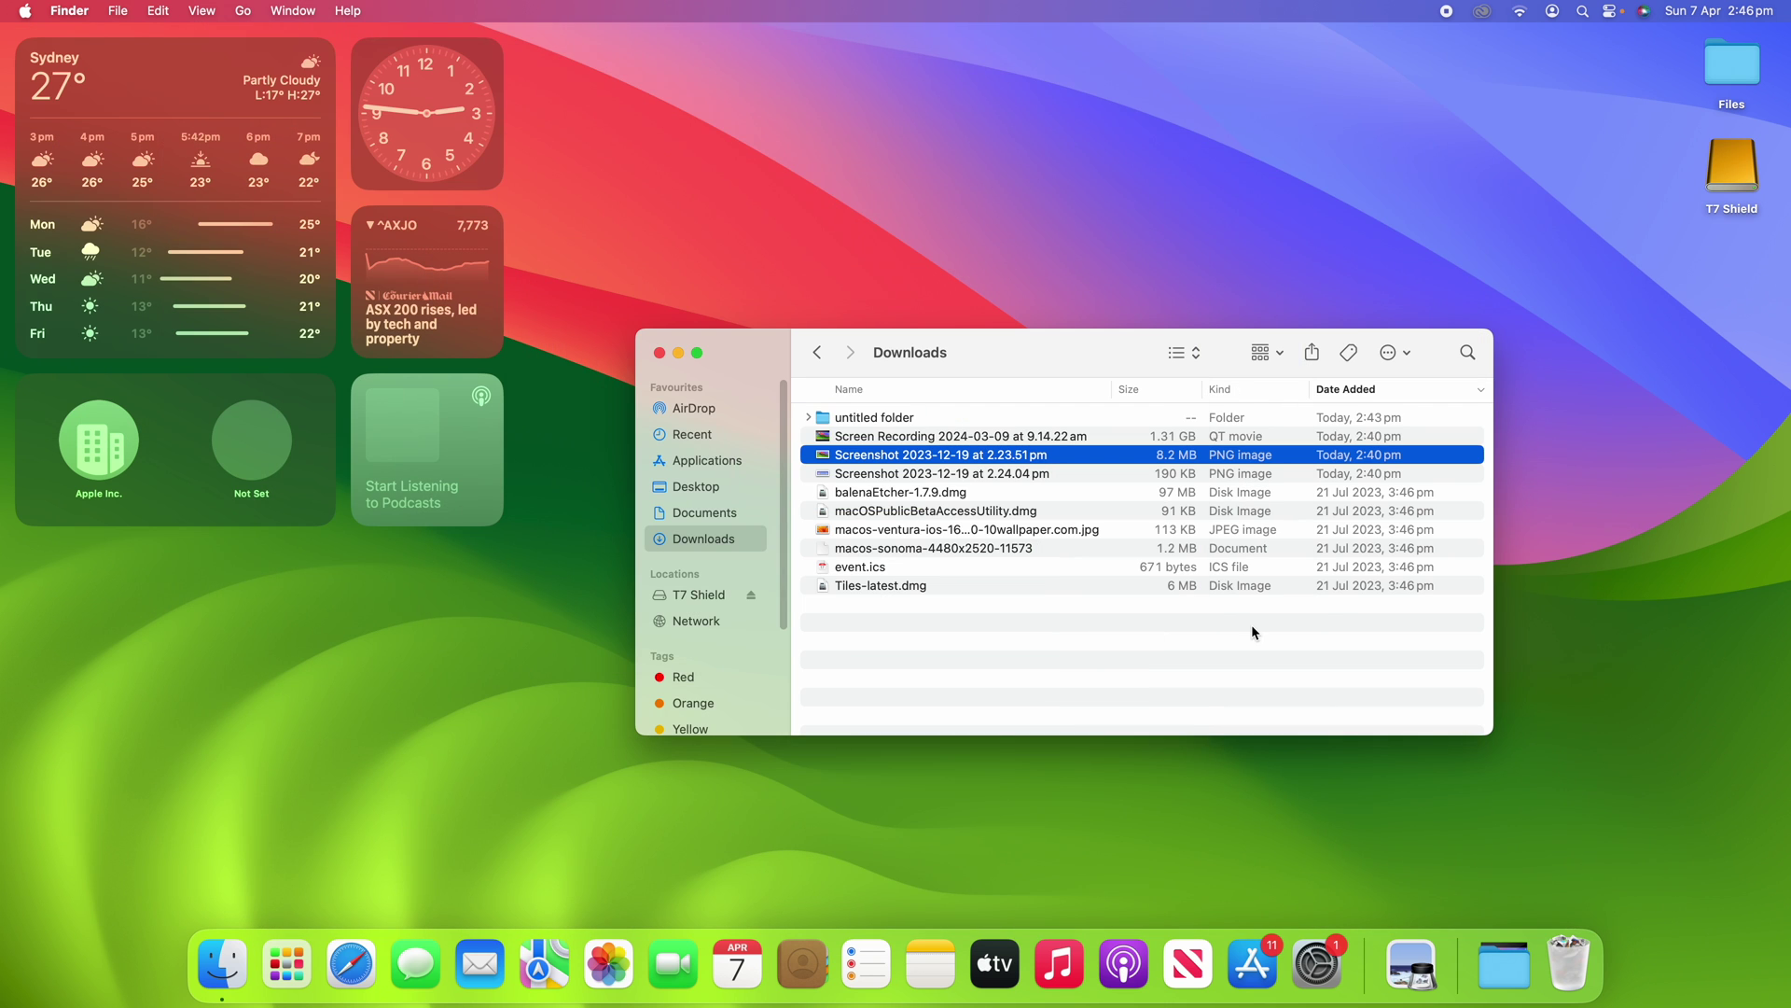
left_click(1252, 626)
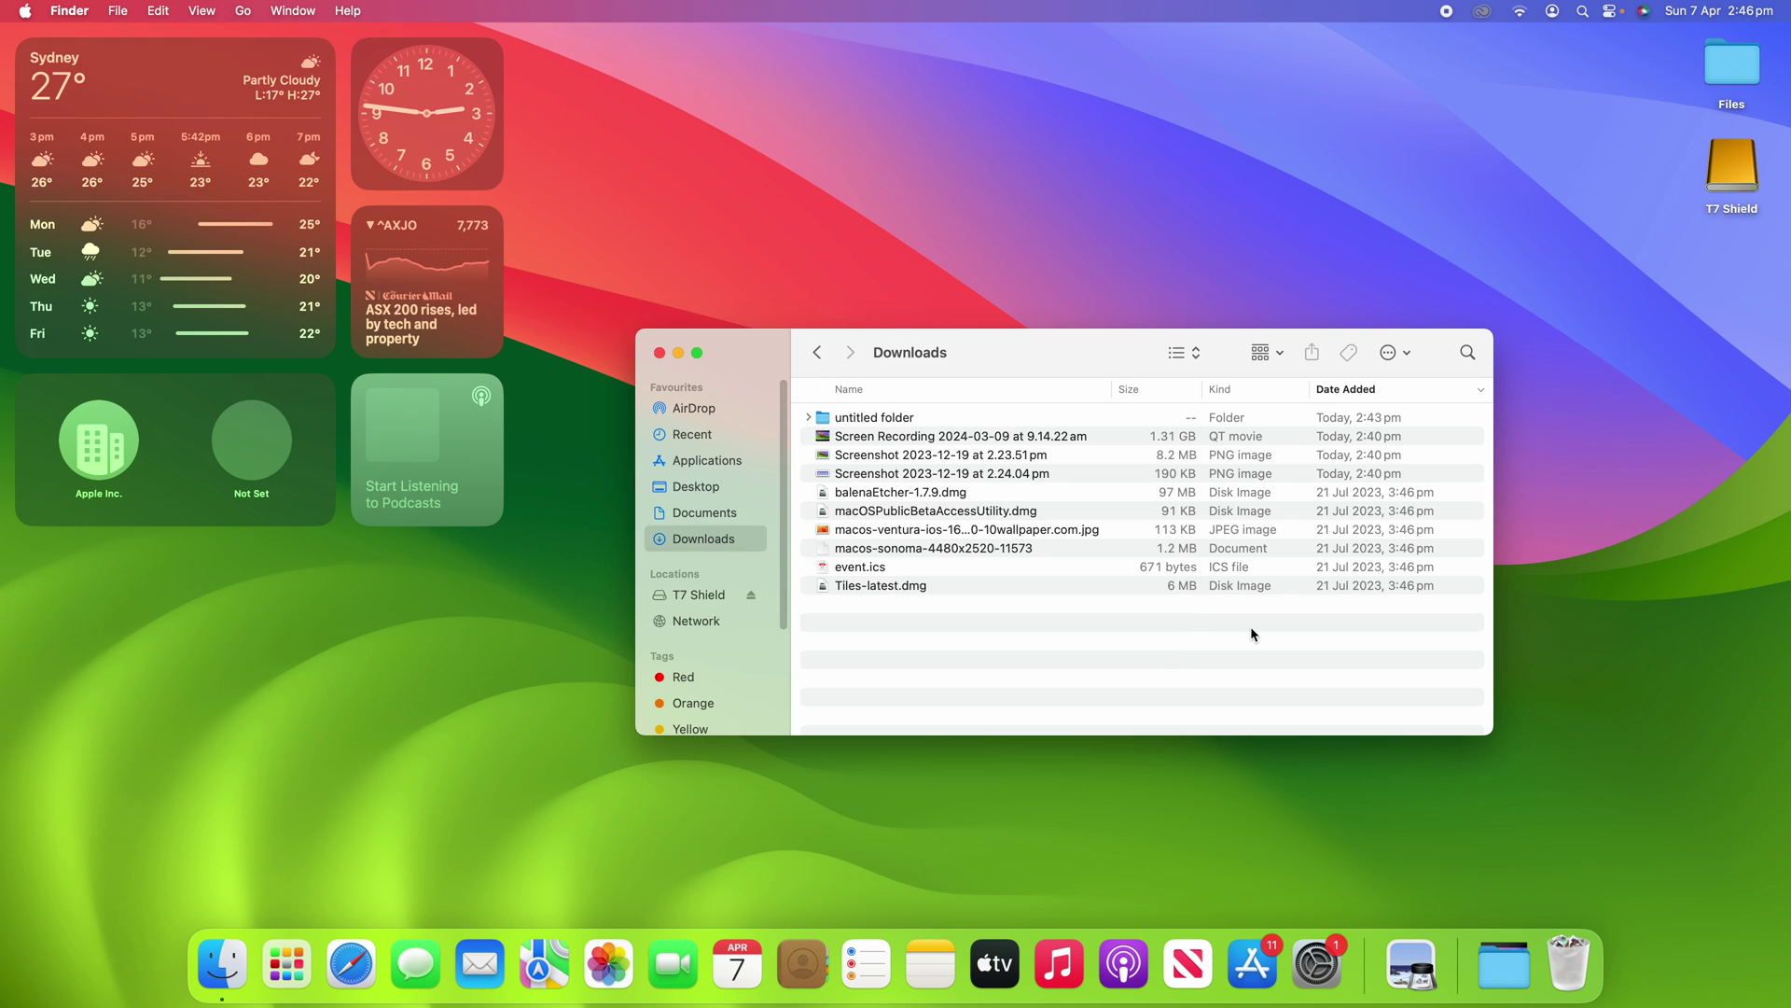
key("space")
key("space")
left_click(965, 455)
key("space")
key("space")
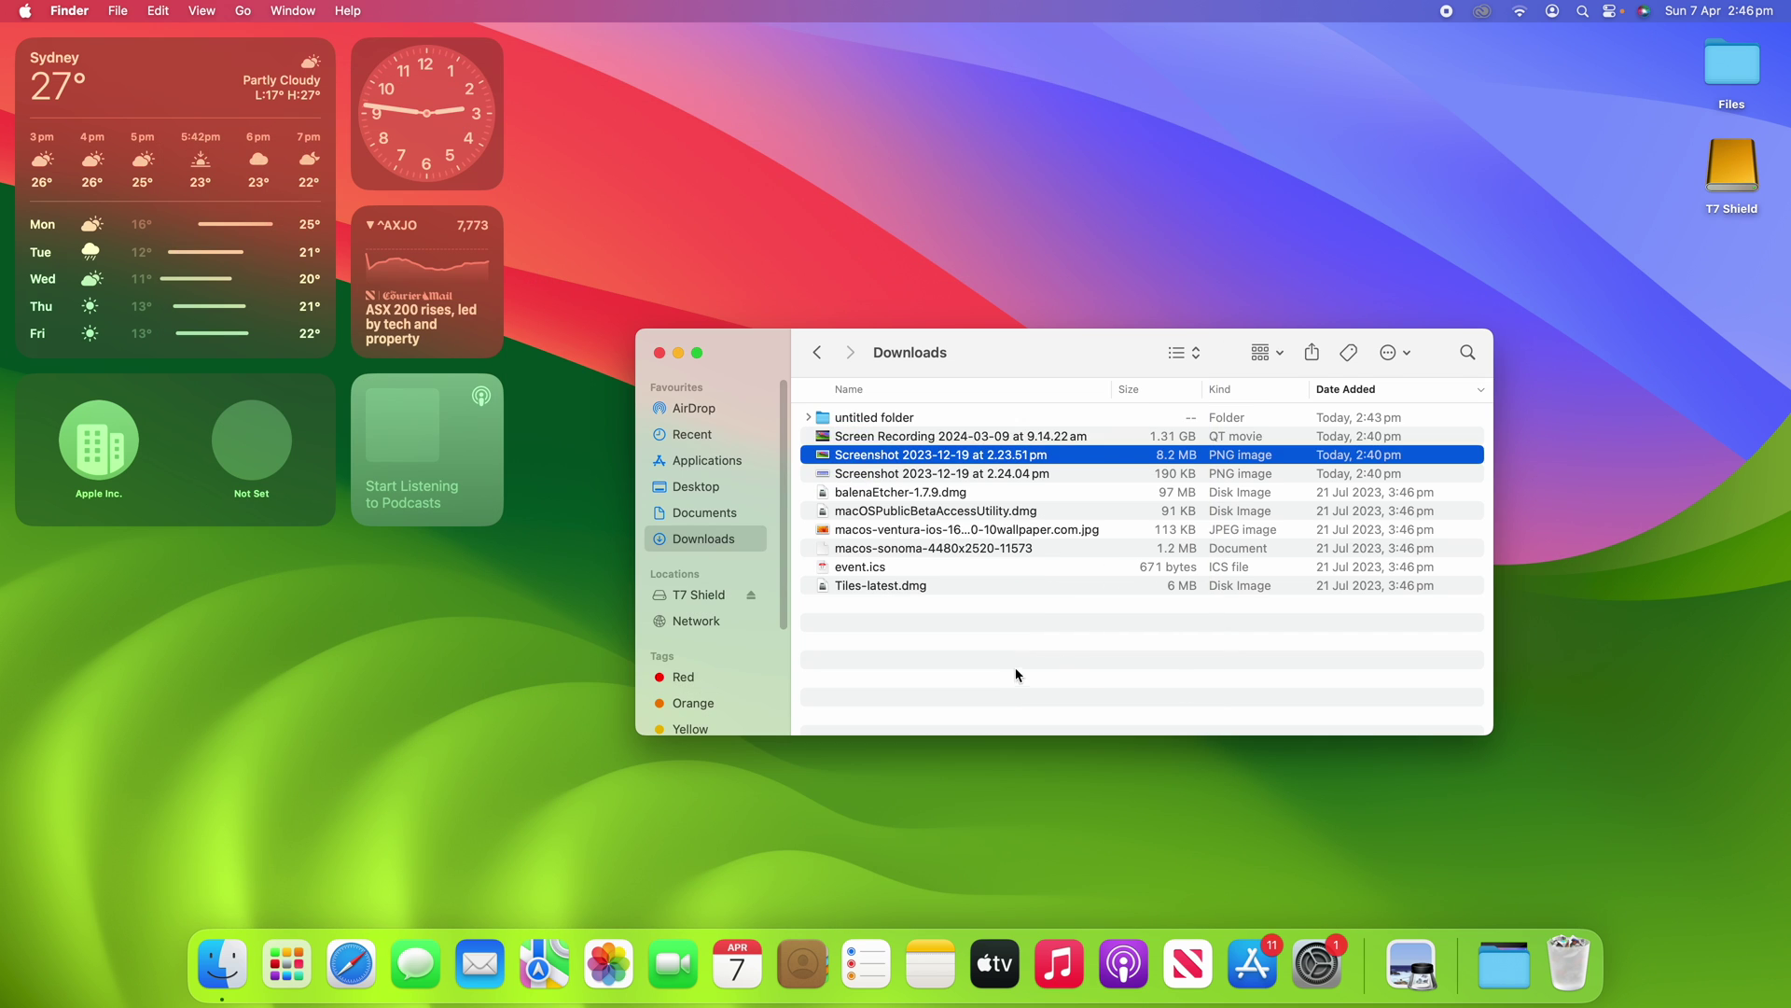
left_click(1017, 675)
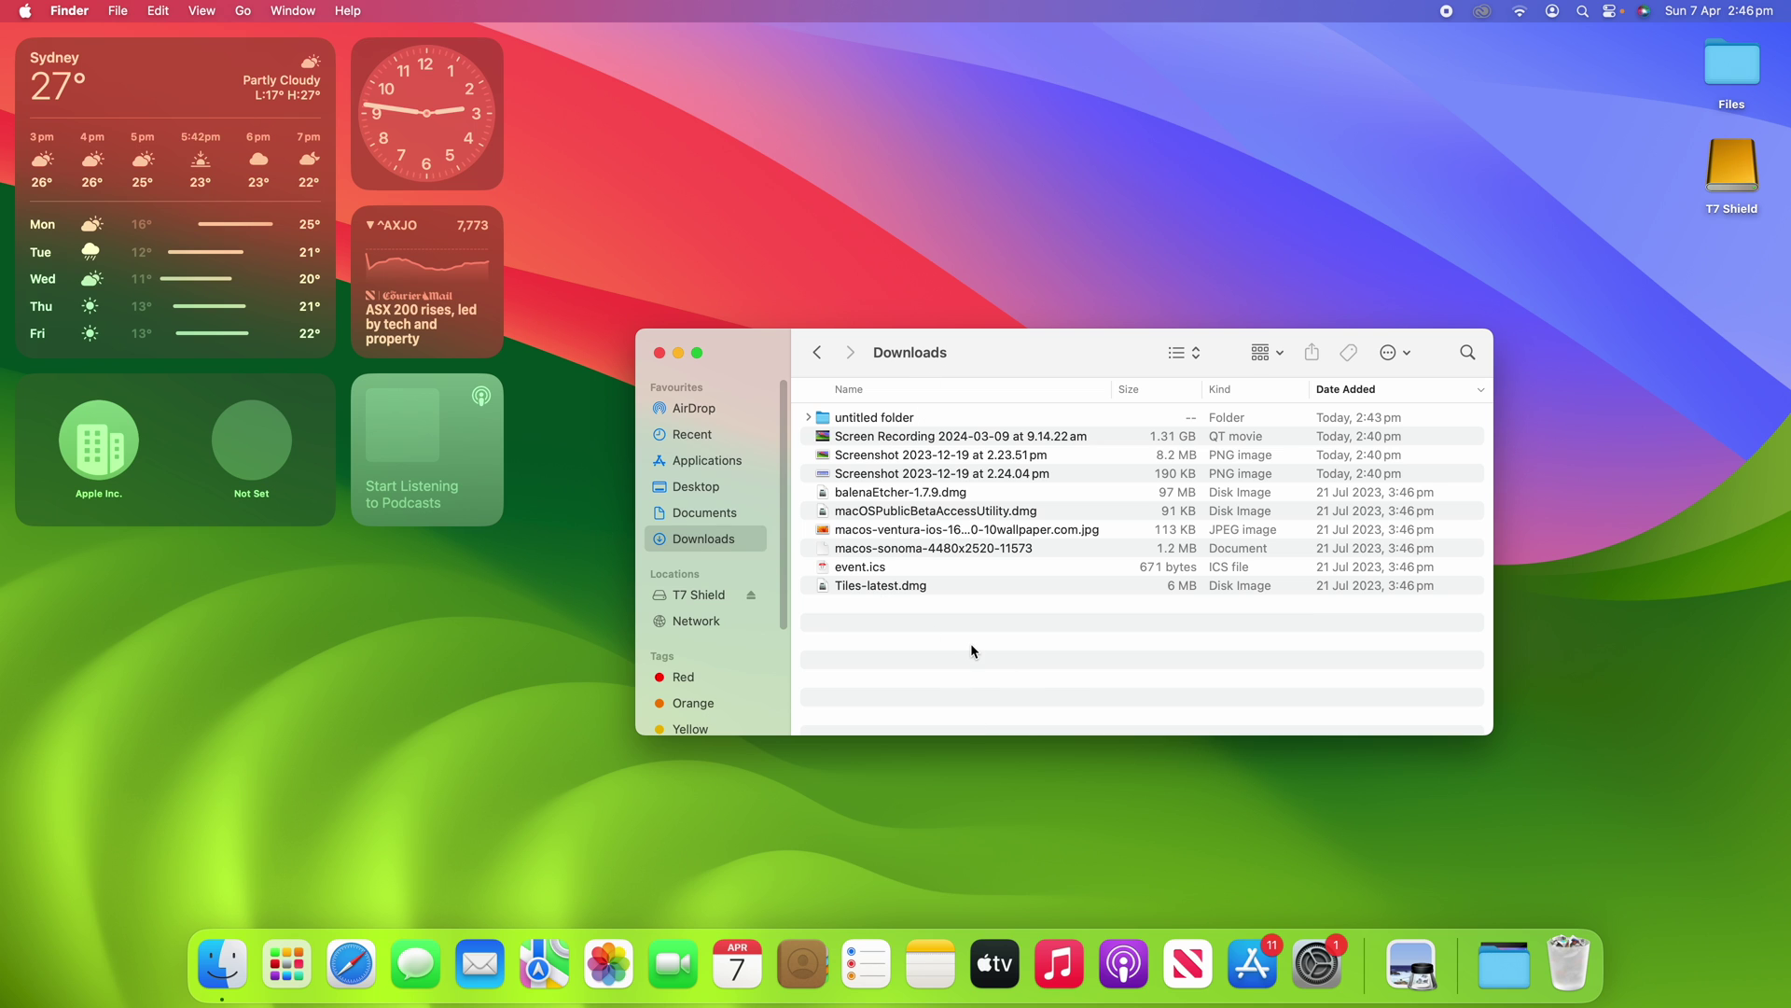
- Quick Look the Downloads folder's size and item count, then close the Finder window
key("space")
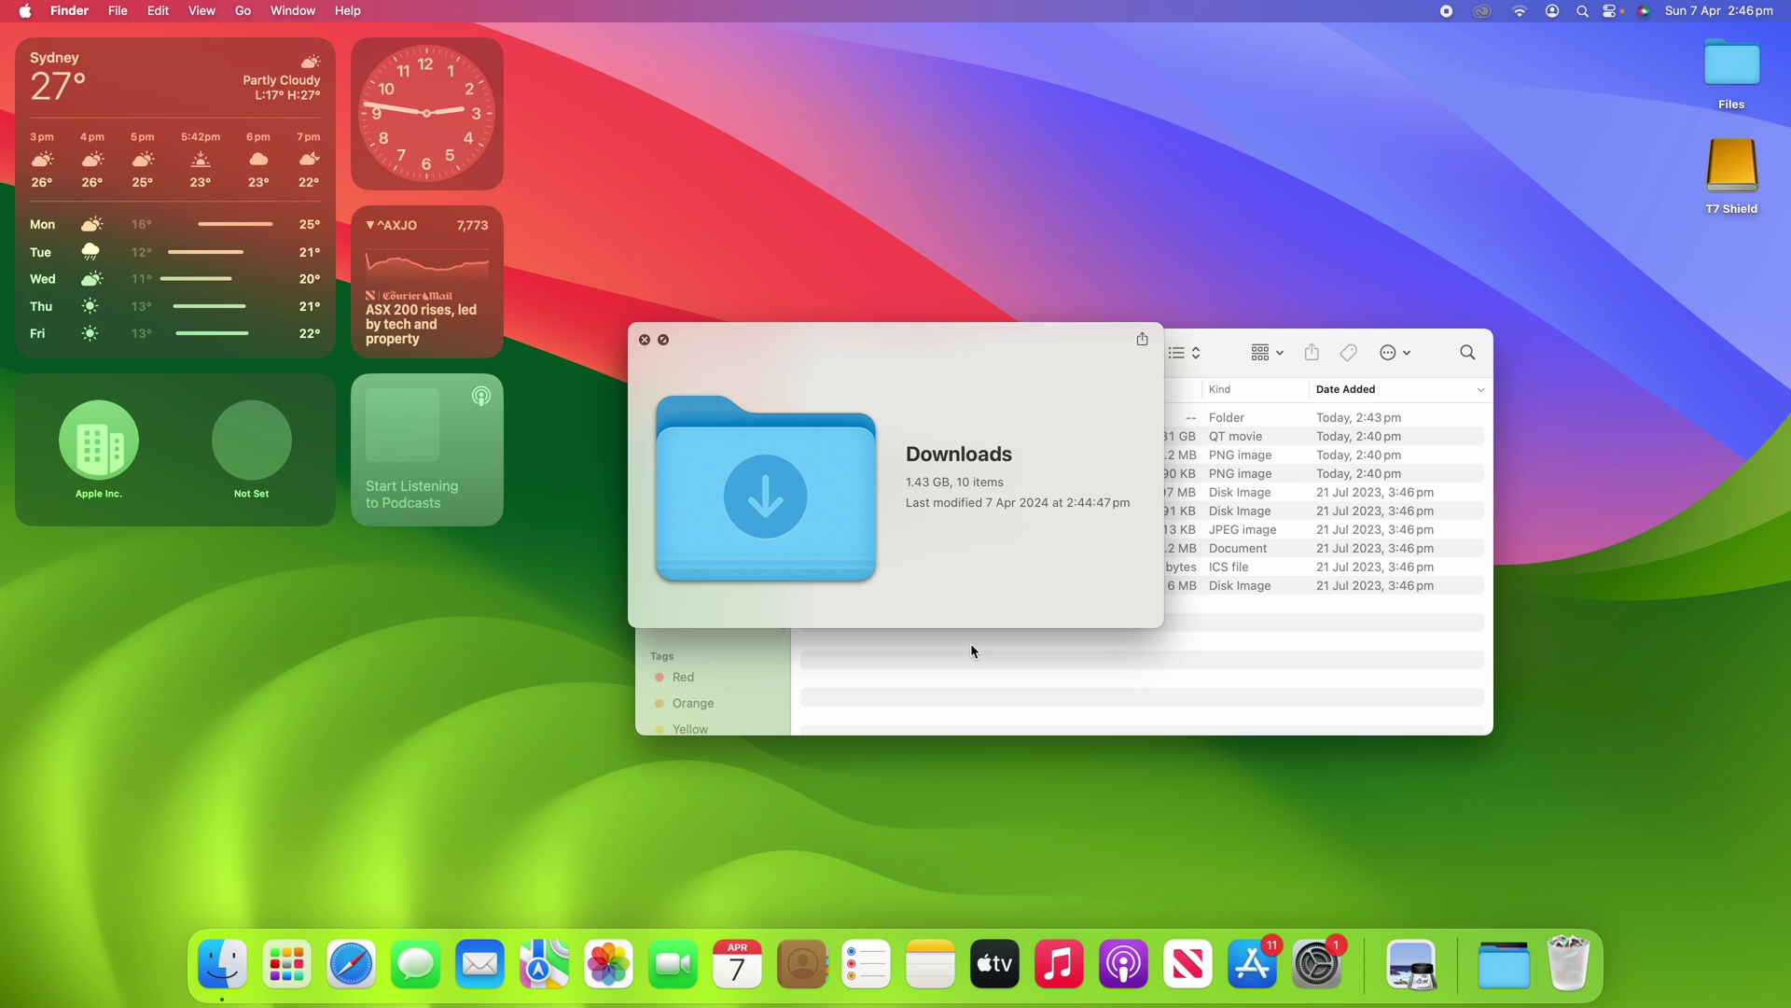
key("space")
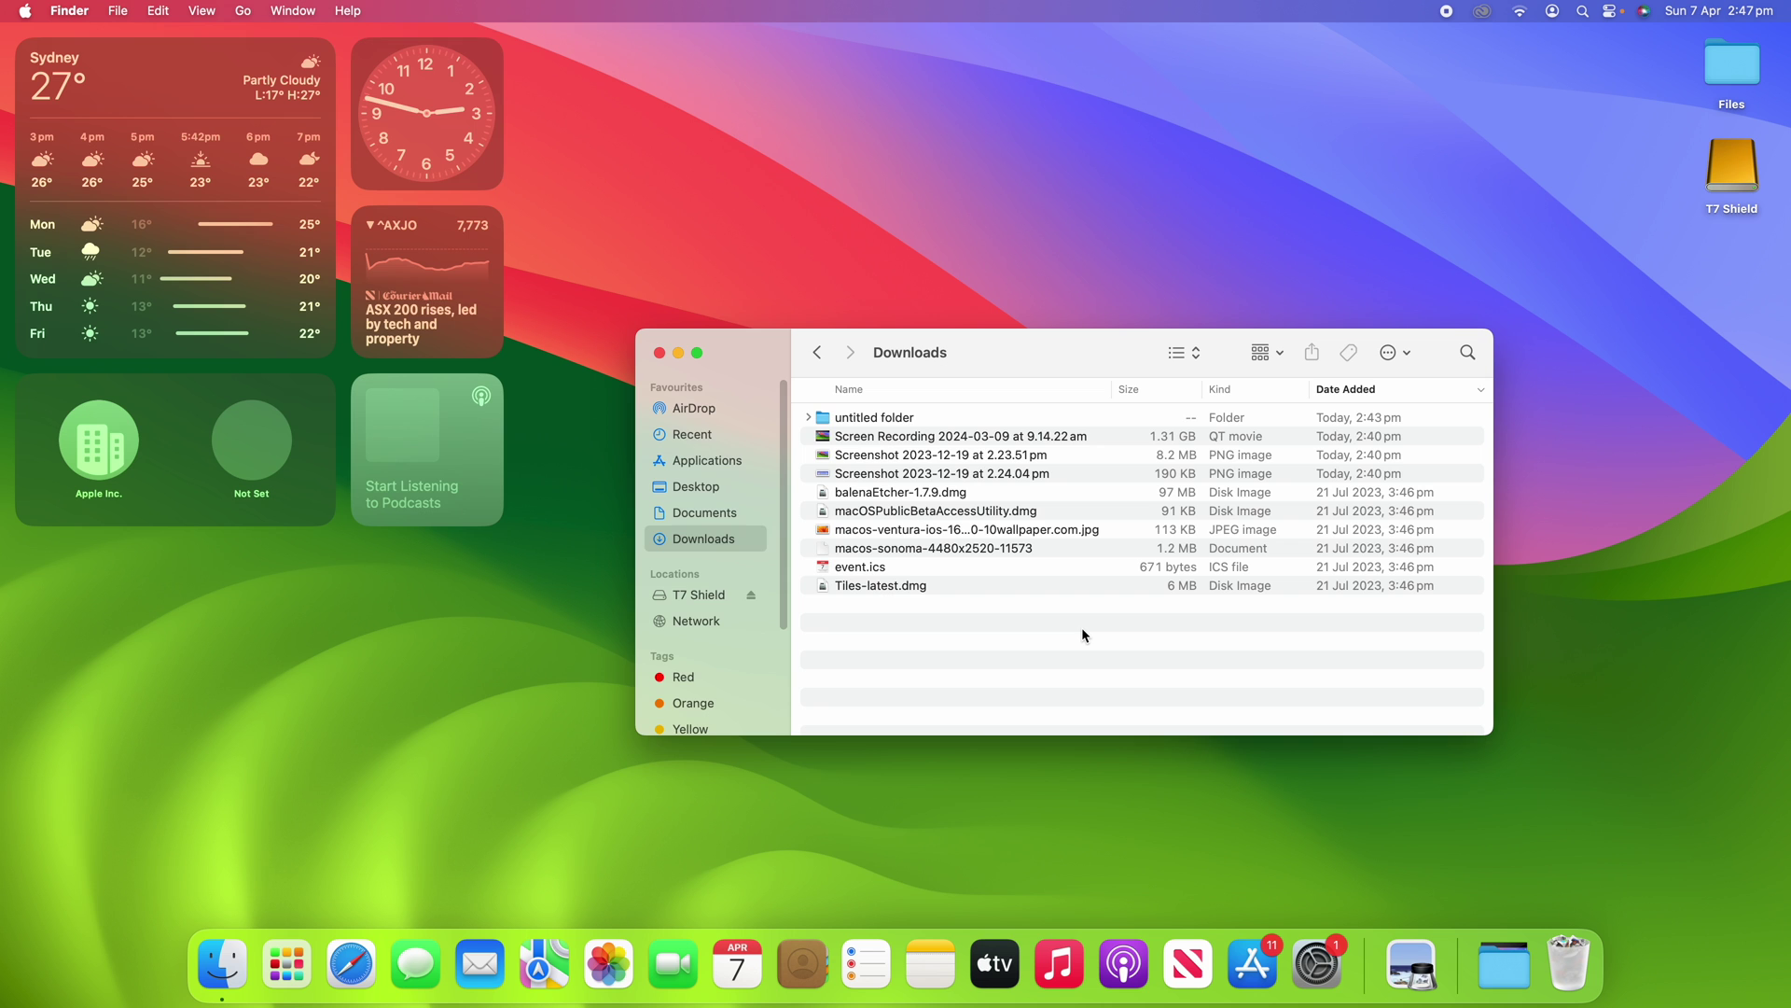
key("super+w")
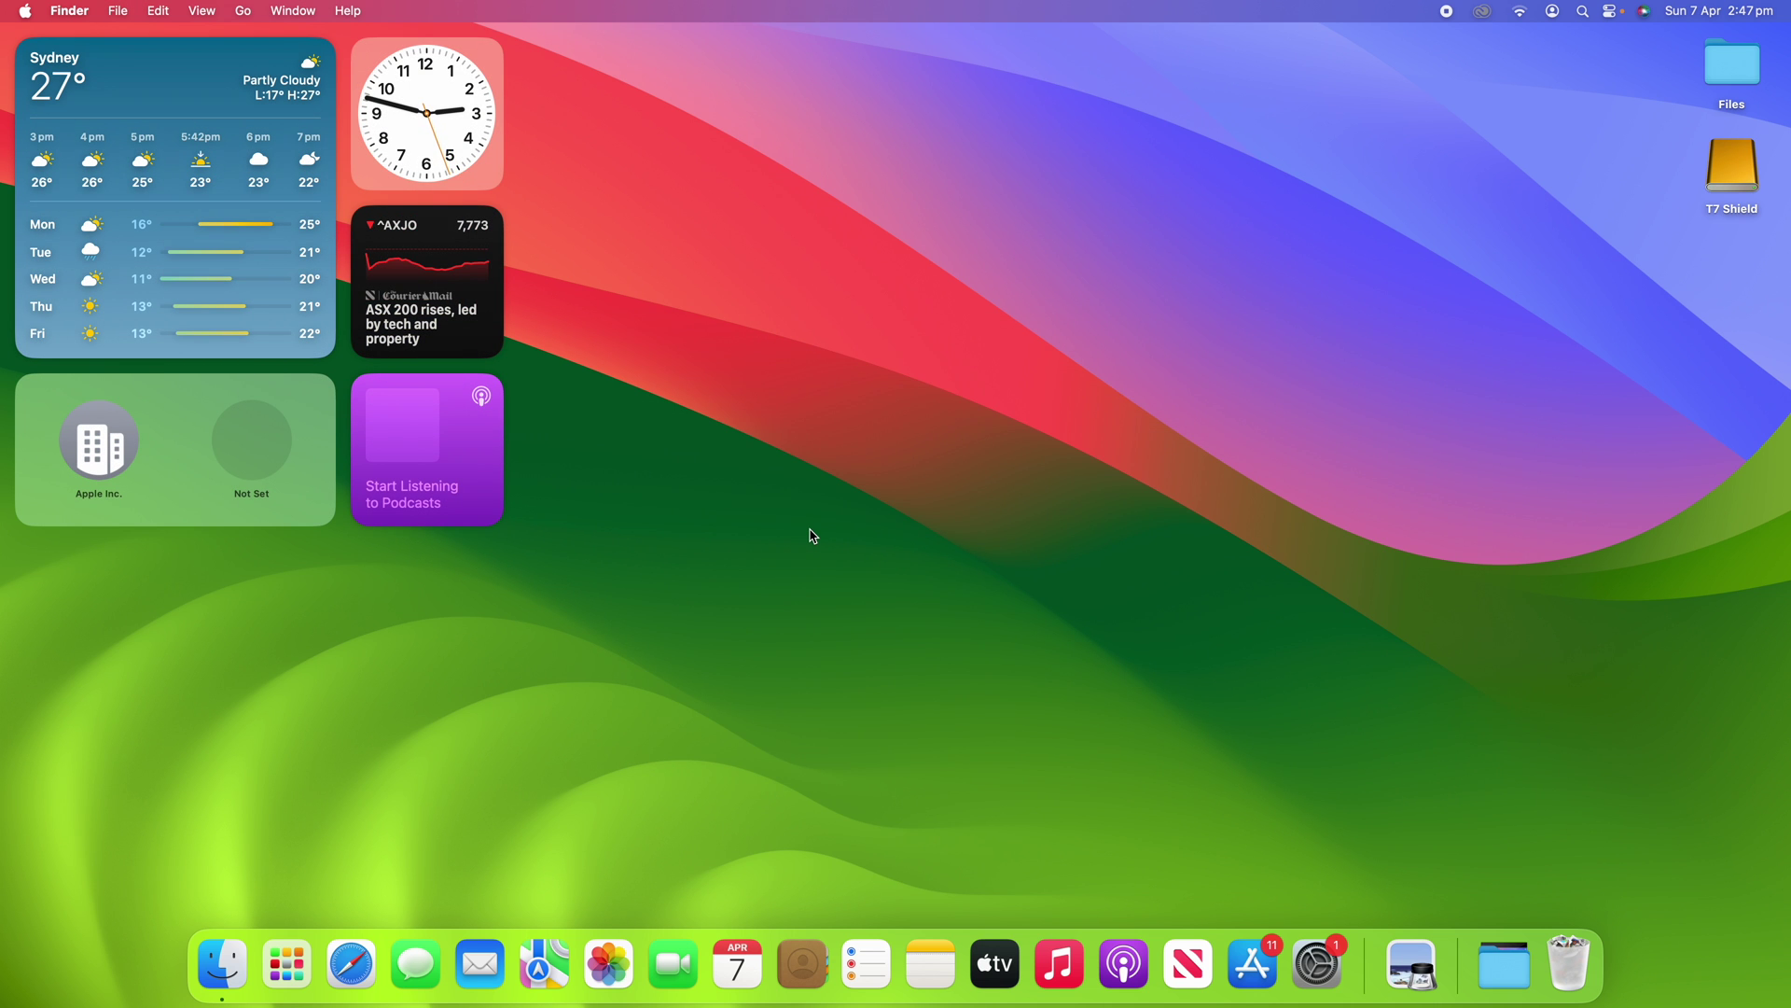